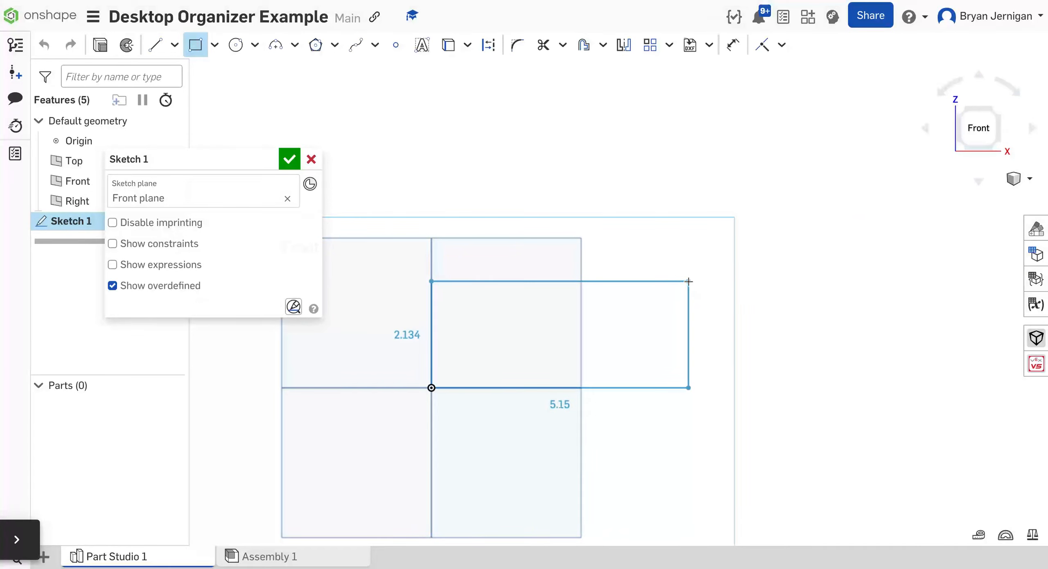
- Sketch a corner rectangle from the origin on the Front plane, 10 in wide and 3 in high
left_click(689, 272)
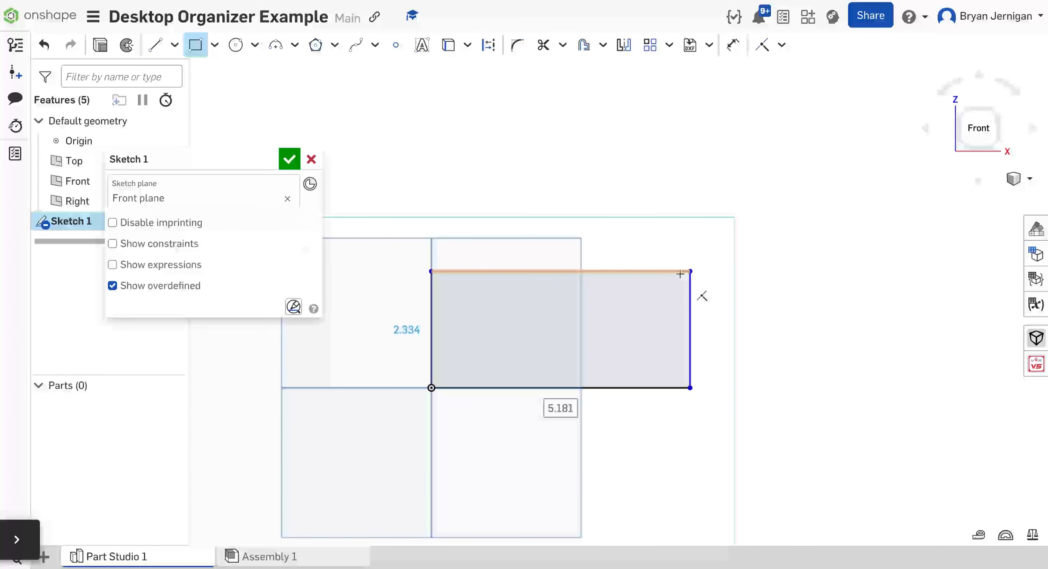
type("6")
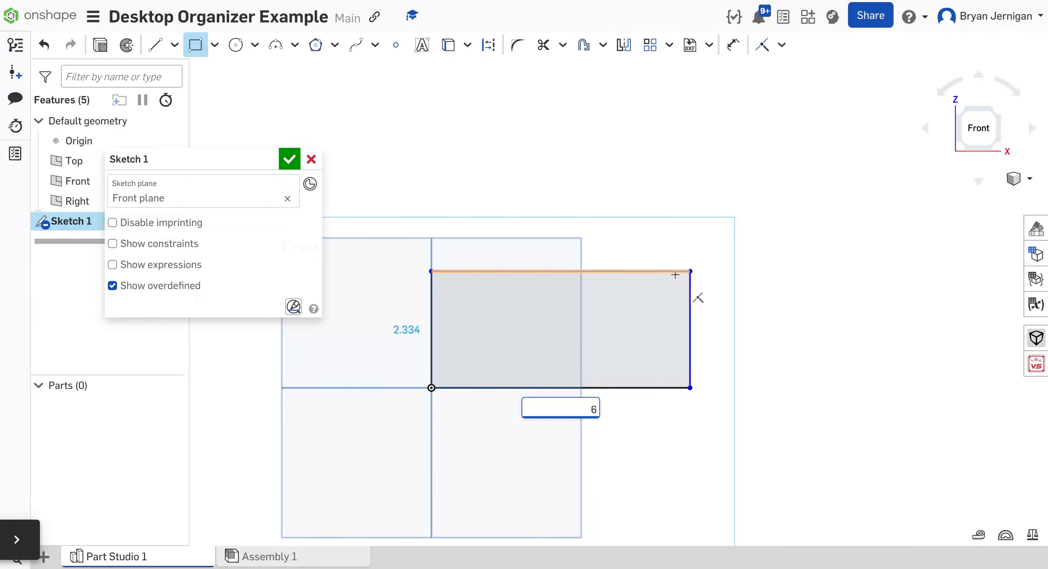
type("1")
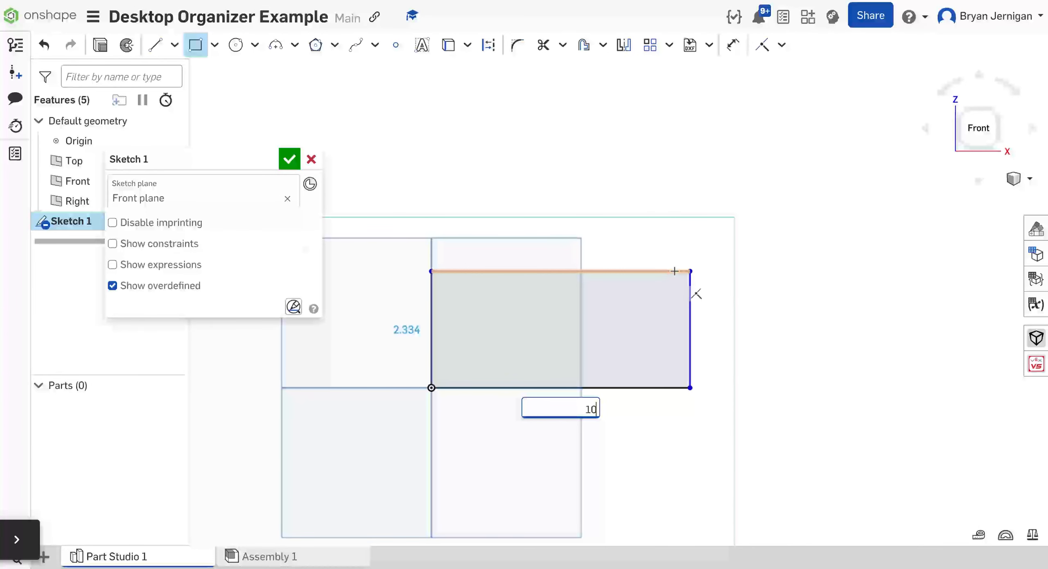
type("0")
key("Return")
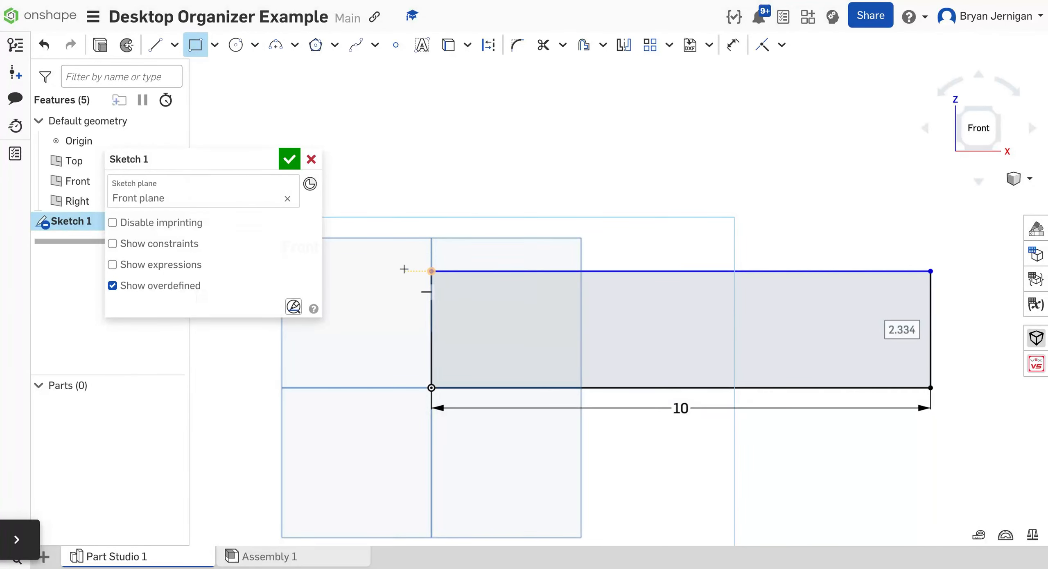
middle_click_drag(647, 259, 550, 262)
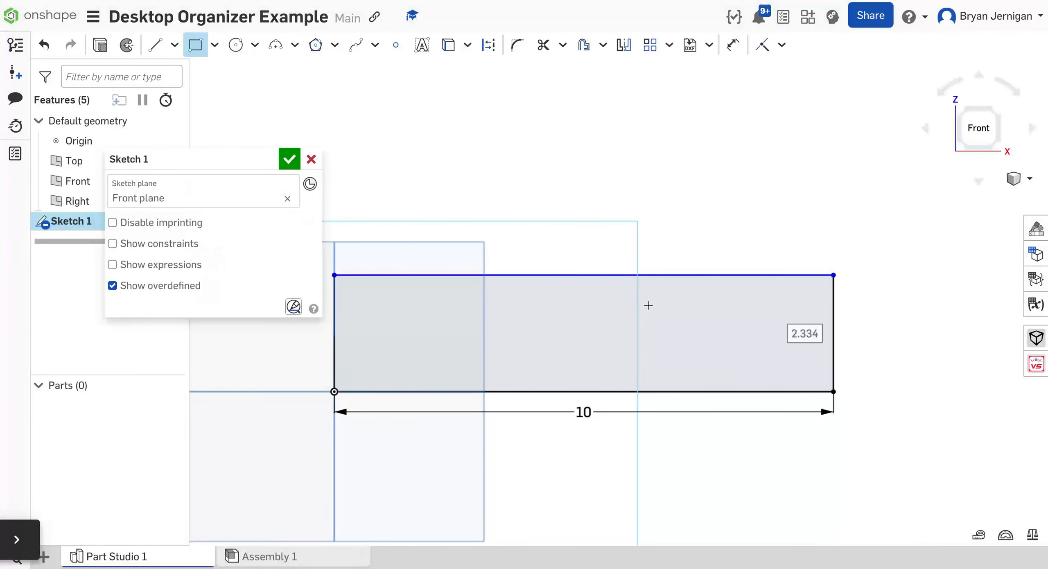
type("3")
key("Return")
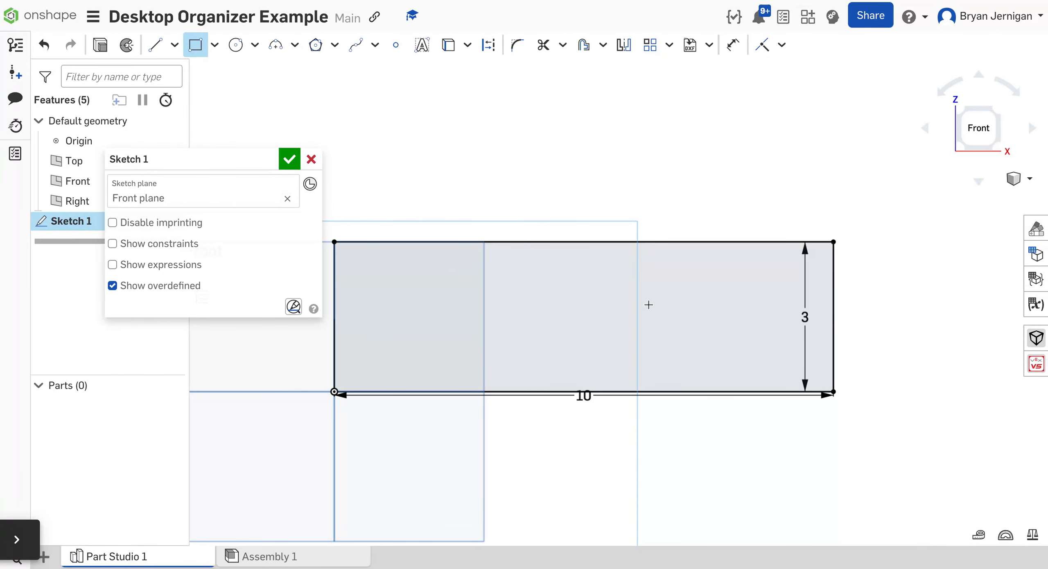
- Sketch a second rectangle, 5 in wide and 4 in high, standing on the first one's top edge and flush with its upper-right corner
middle_click_drag(699, 222, 665, 271)
scroll(631, 320, "down", 1)
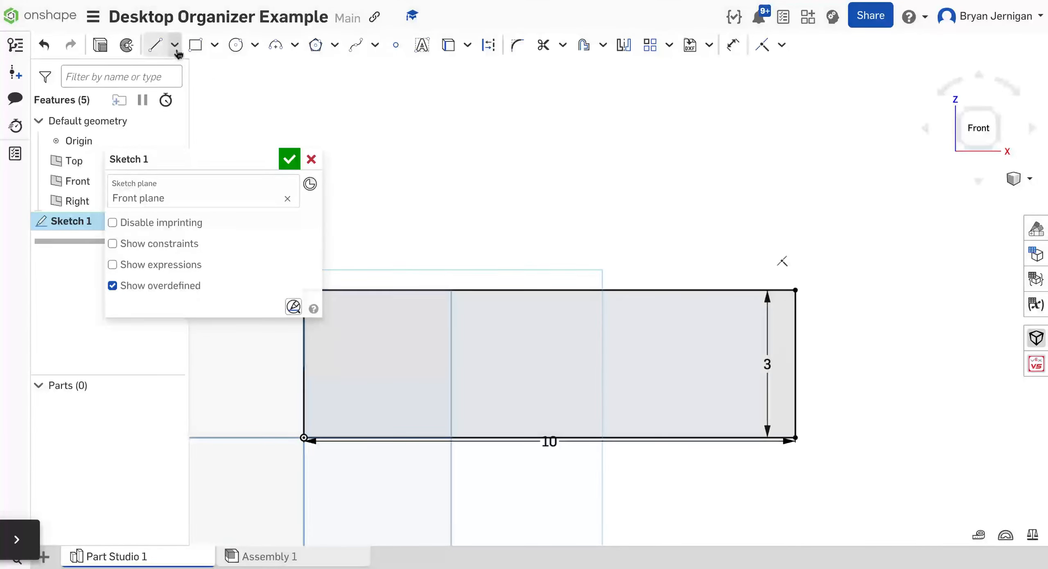
left_click(196, 44)
left_click(795, 290)
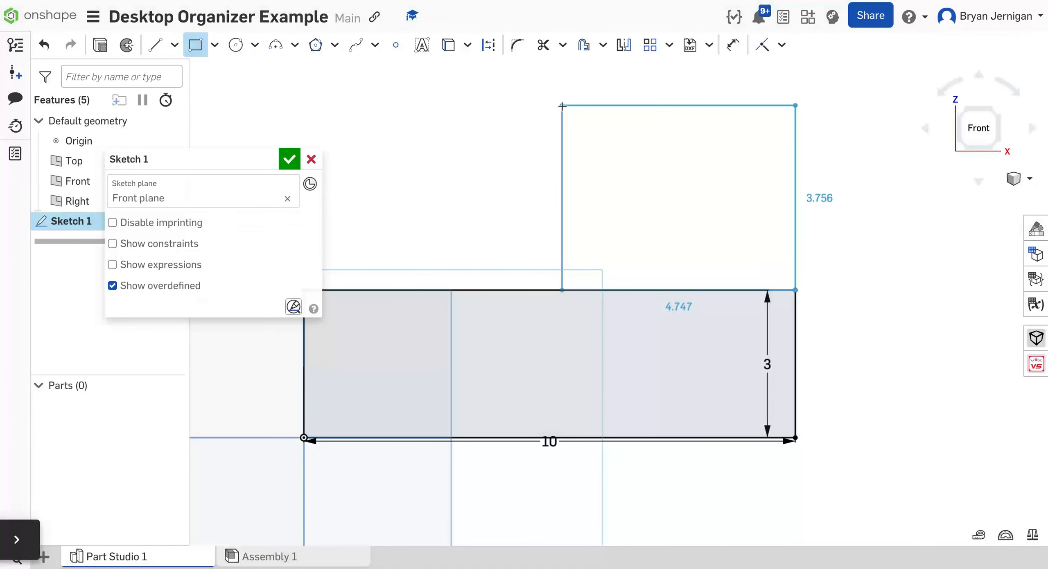
left_click(562, 106)
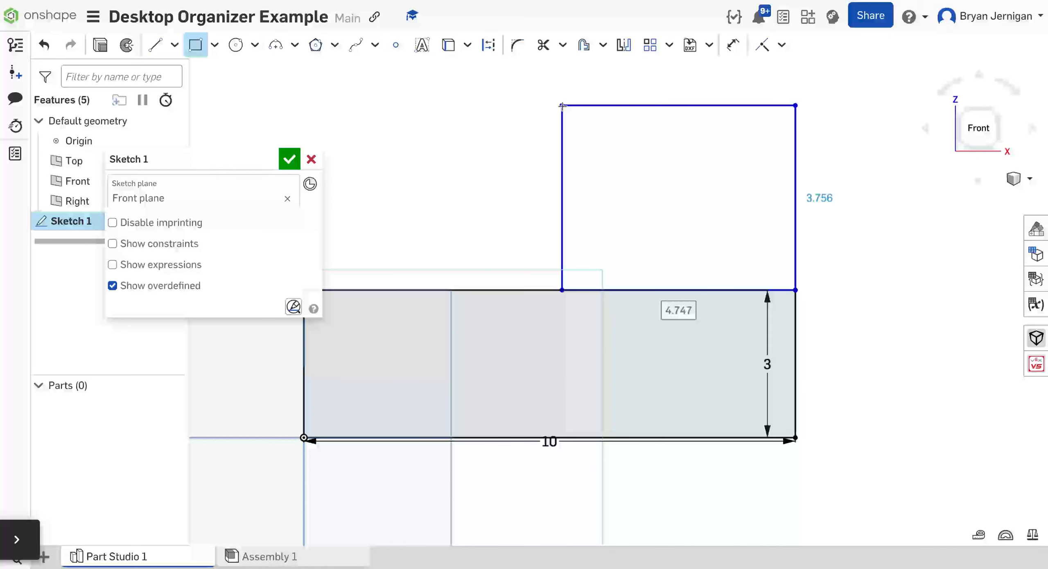
type("5")
key("Tab")
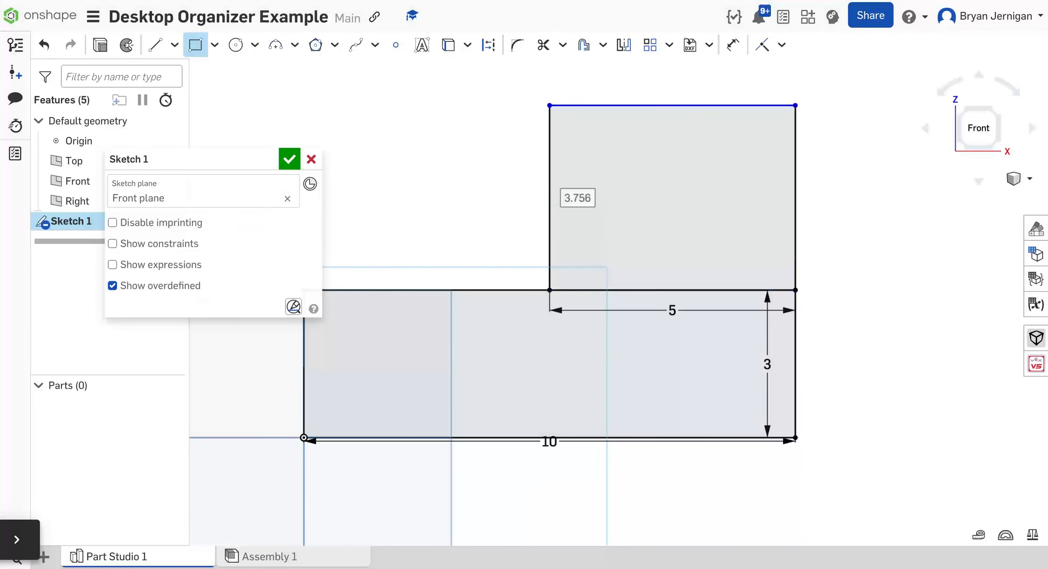
type("4")
key("Return")
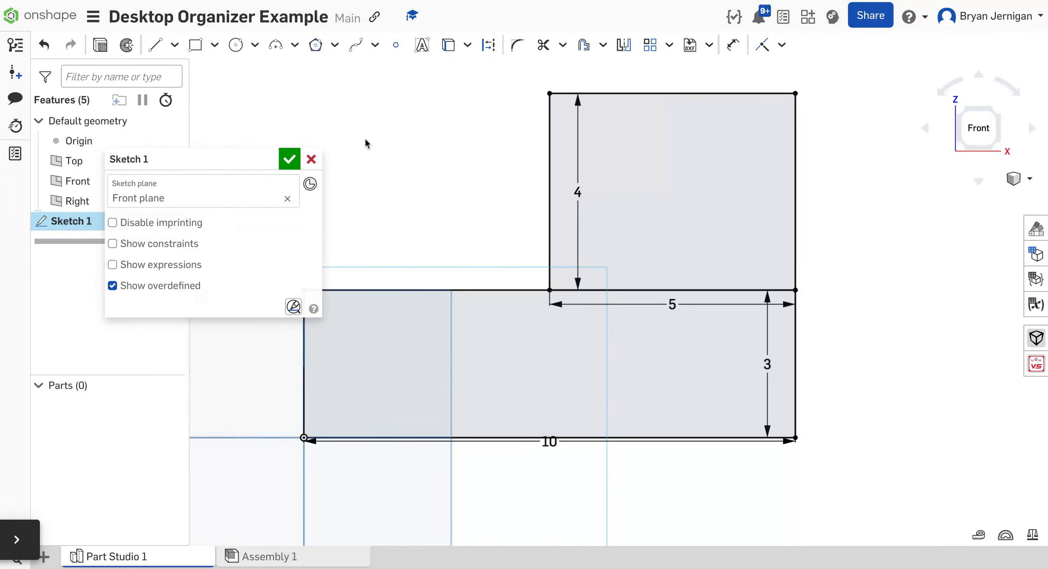
- Rename the sketch as Front Profile and finish it
left_click_drag(232, 159, 171, 160)
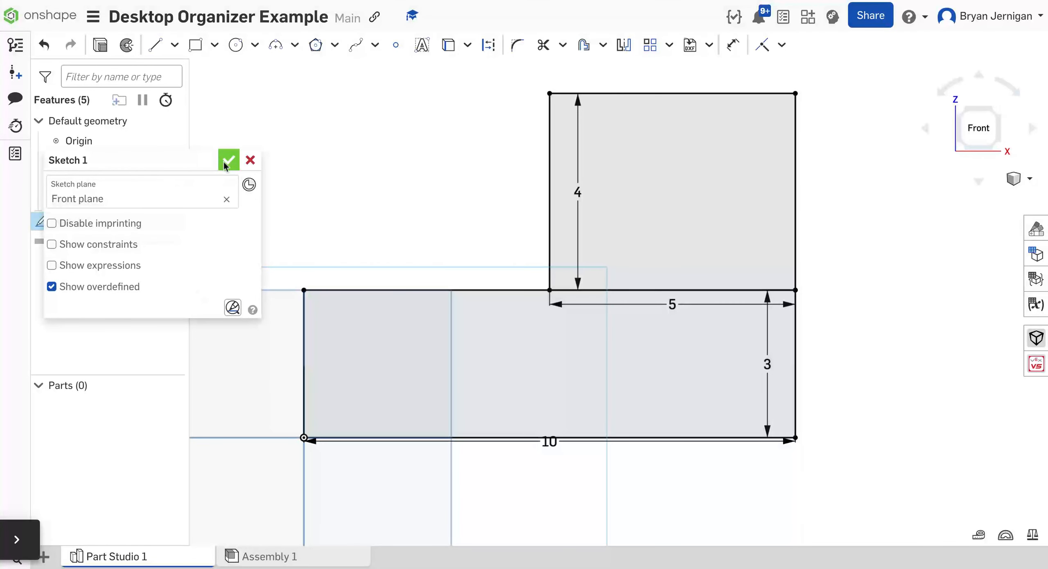
left_click(203, 159)
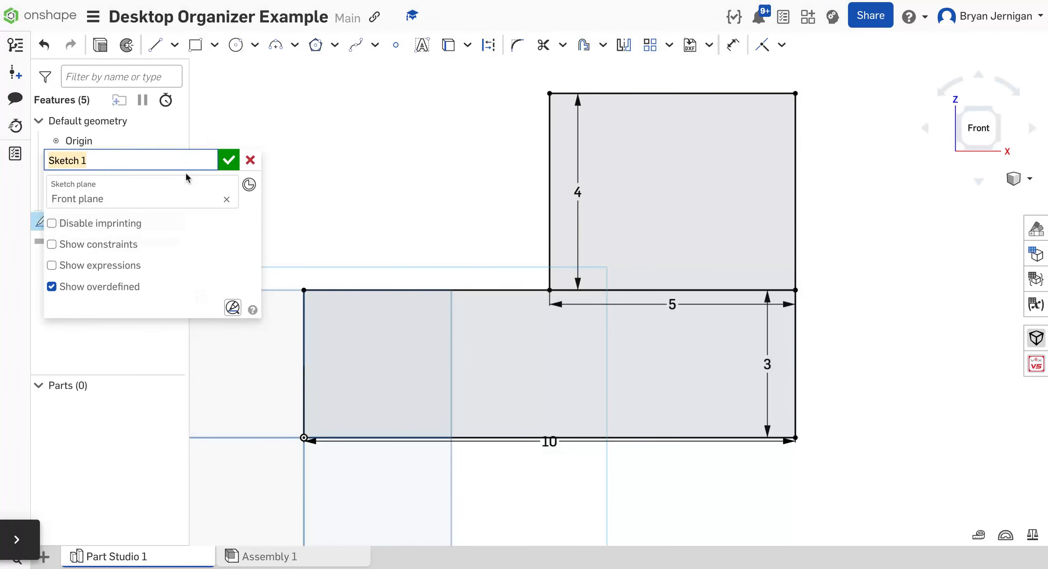
type("Front Profile")
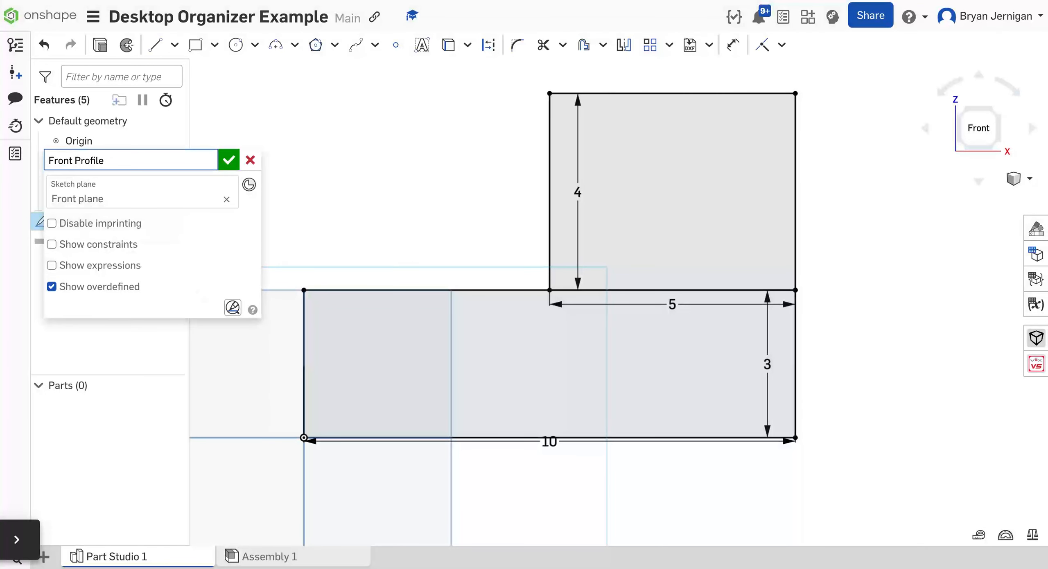
left_click(229, 160)
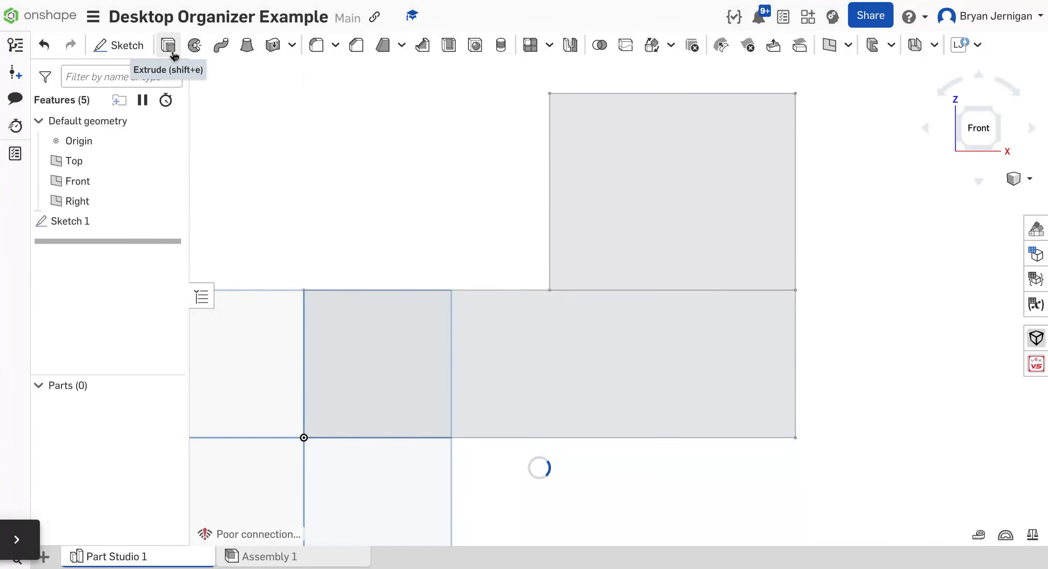
- Extrude both regions of the Front Profile sketch as a new solid with a blind depth of 10 in
left_click(613, 349)
key("shift+e")
left_click(685, 265)
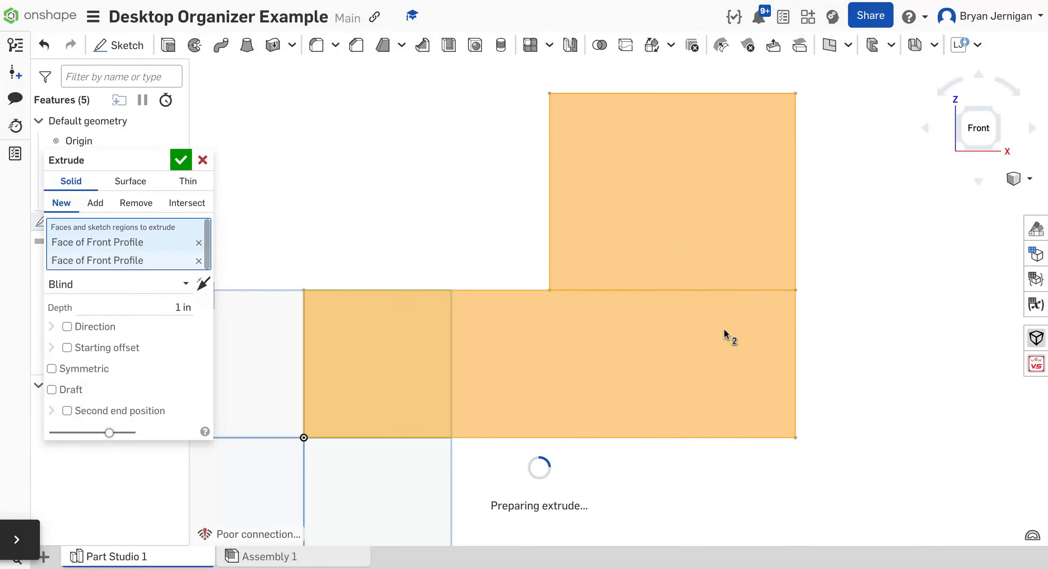
mouse_move(791, 392)
right_mouse_down()
mouse_move(723, 393)
mouse_move(795, 395)
right_mouse_up()
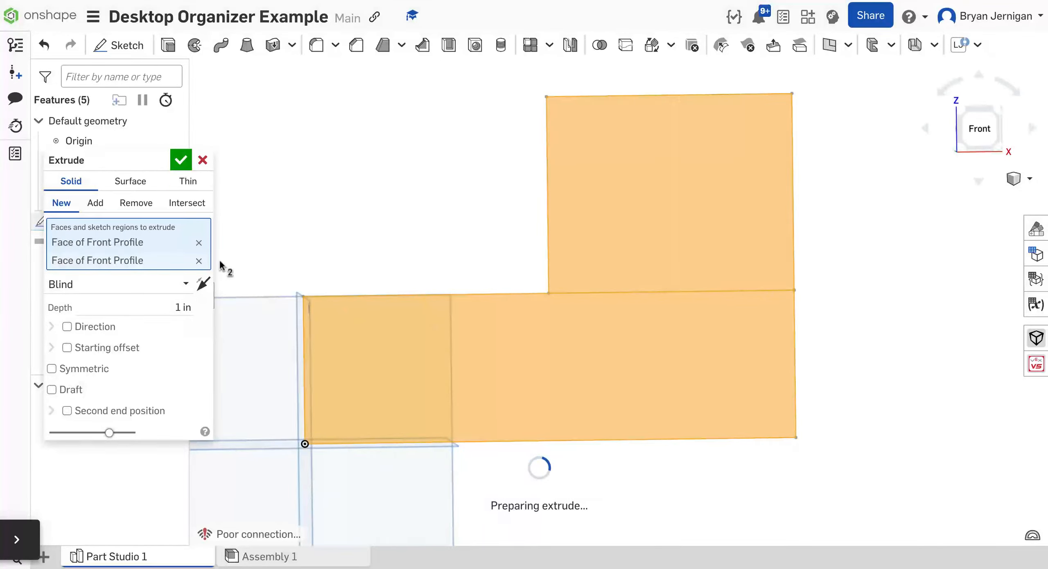
scroll(775, 314, "down", 1)
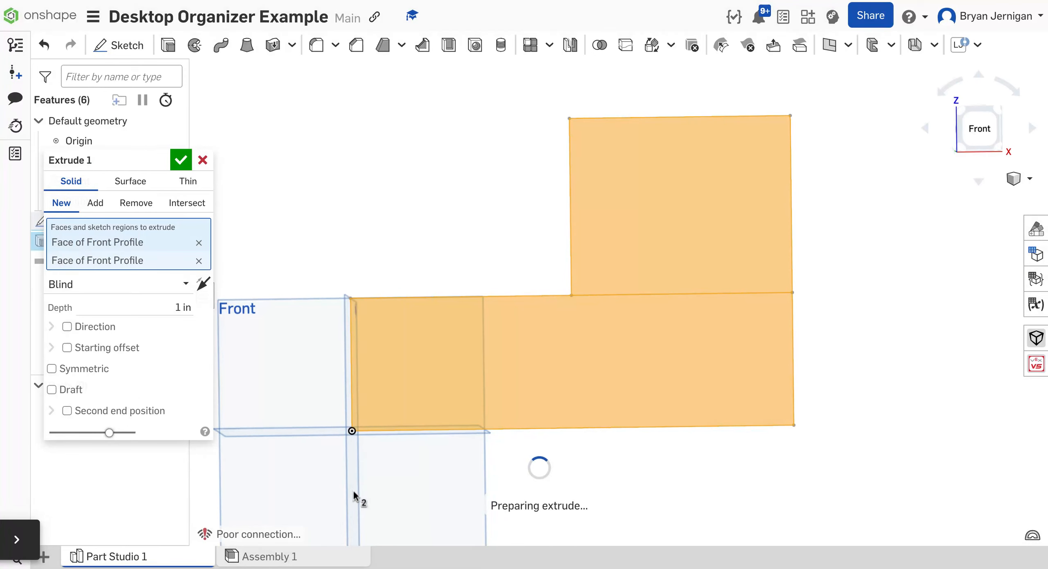
right_click_drag(800, 407, 753, 410)
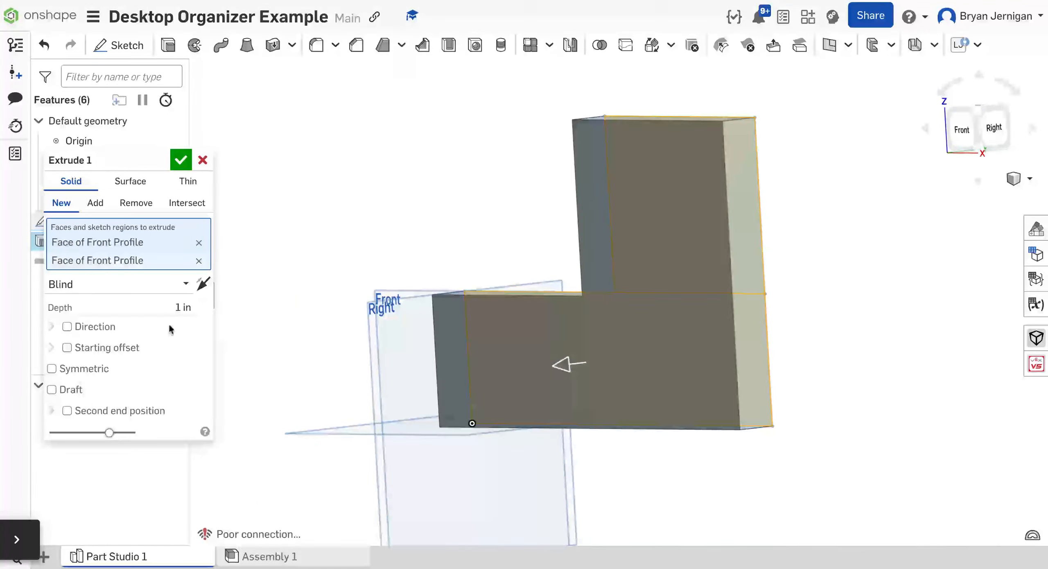
left_click(149, 311)
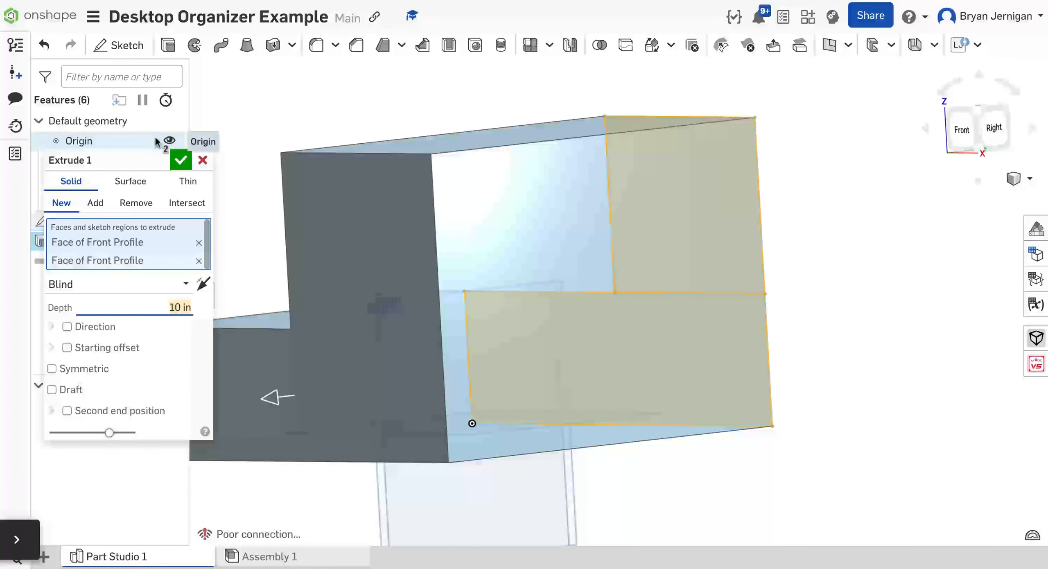
left_click(180, 160)
- Thicken the block's two outer side faces 0.125 in inward as new parts and name the feature Sides
right_click_drag(390, 303, 446, 296)
middle_click_drag(505, 292, 769, 262)
mouse_move(656, 328)
right_mouse_down()
mouse_move(649, 320)
mouse_move(643, 339)
mouse_move(663, 334)
mouse_move(633, 319)
mouse_move(646, 327)
right_mouse_up()
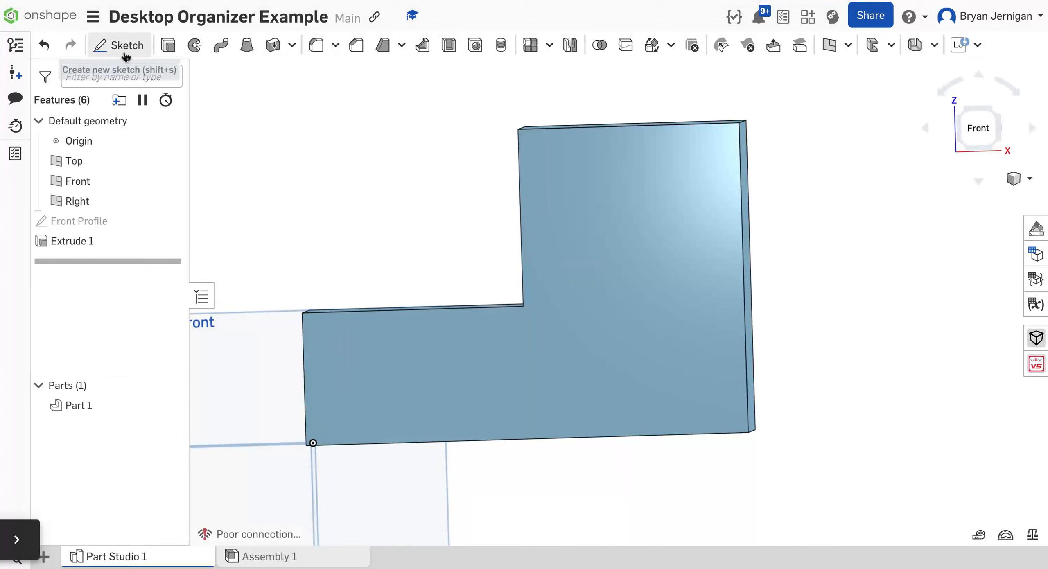
left_click(168, 45)
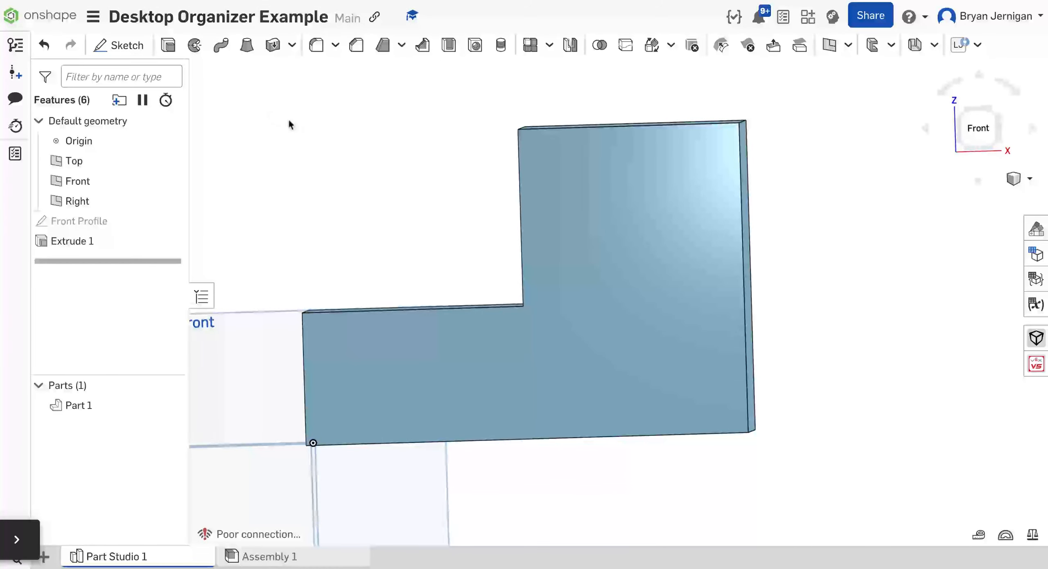
left_click(271, 44)
right_click_drag(354, 207, 424, 324)
left_click(416, 418)
right_click_drag(416, 422, 353, 399)
left_click(927, 366)
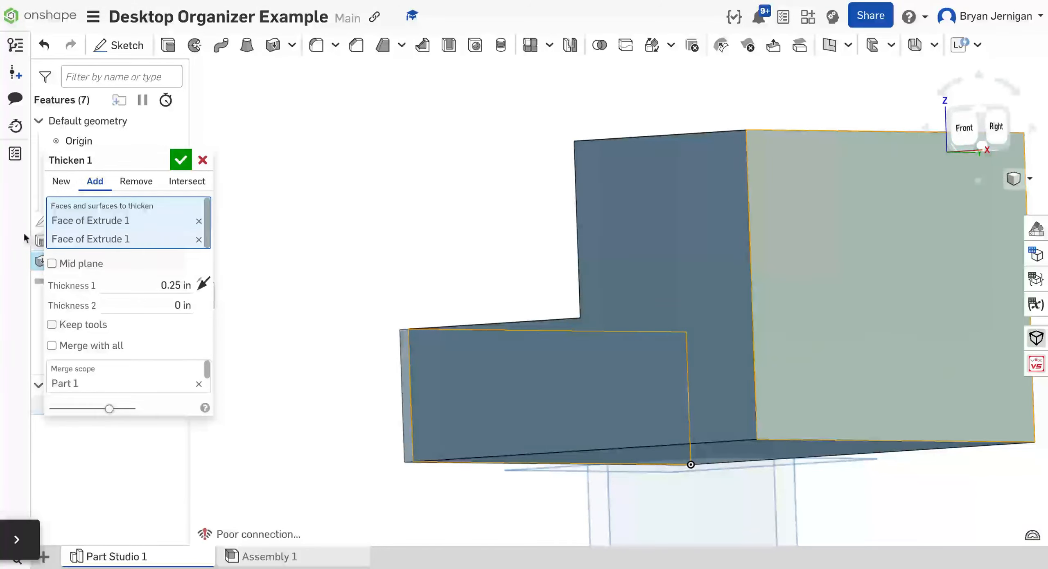
left_click(61, 181)
left_click(147, 285)
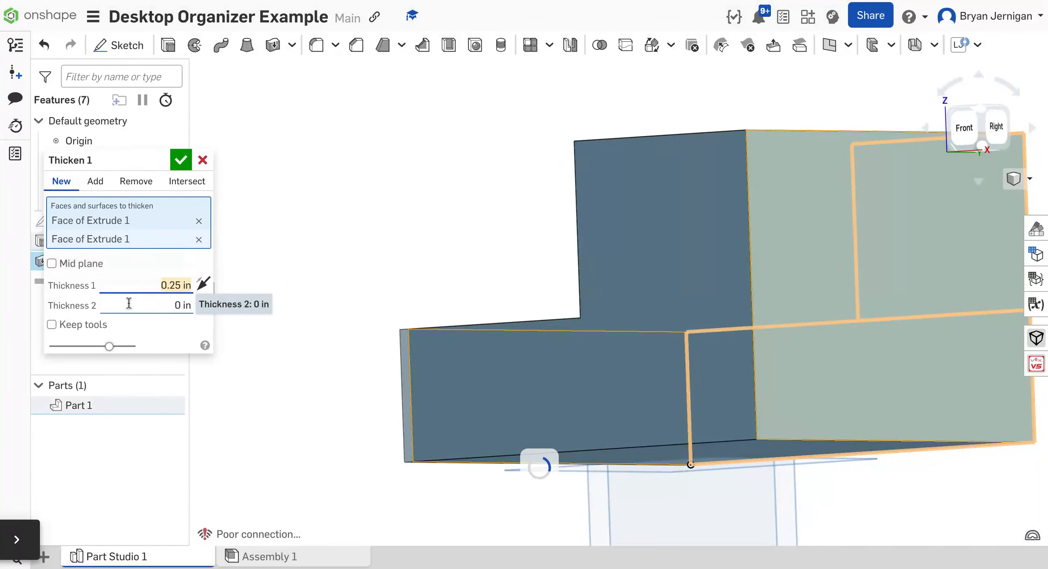
type(".125")
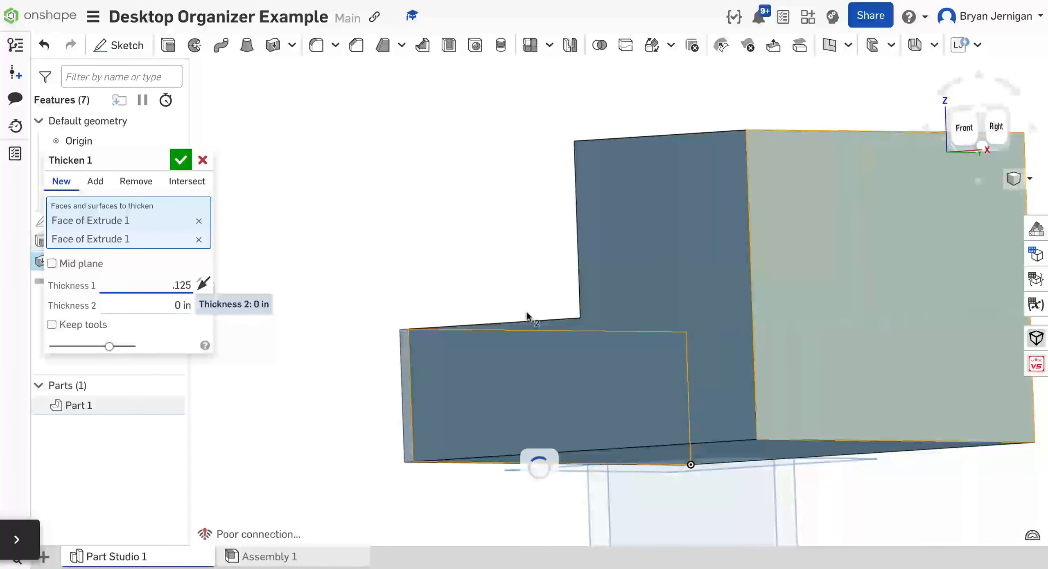
key("Tab")
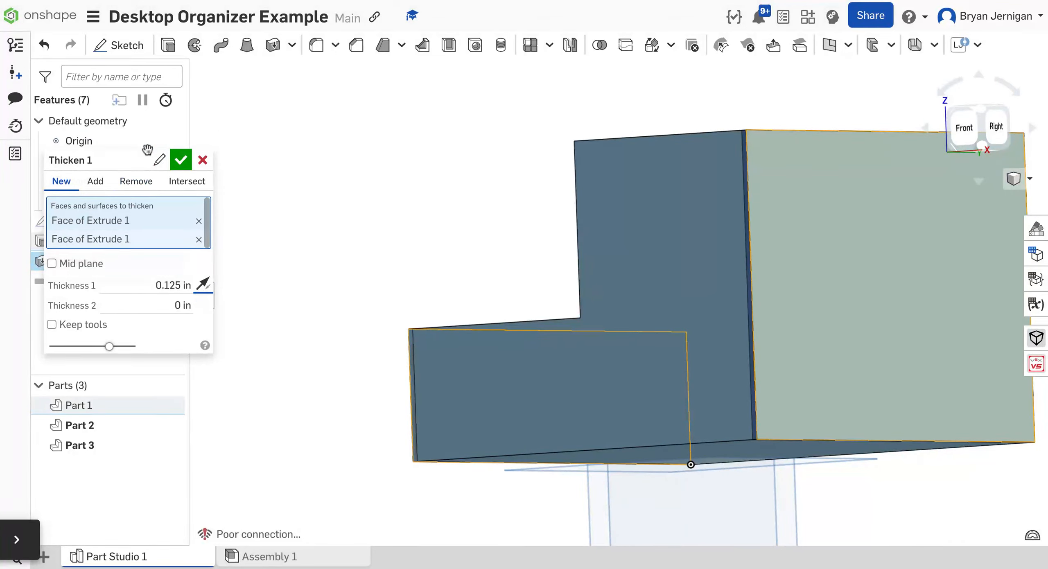
left_click(159, 160)
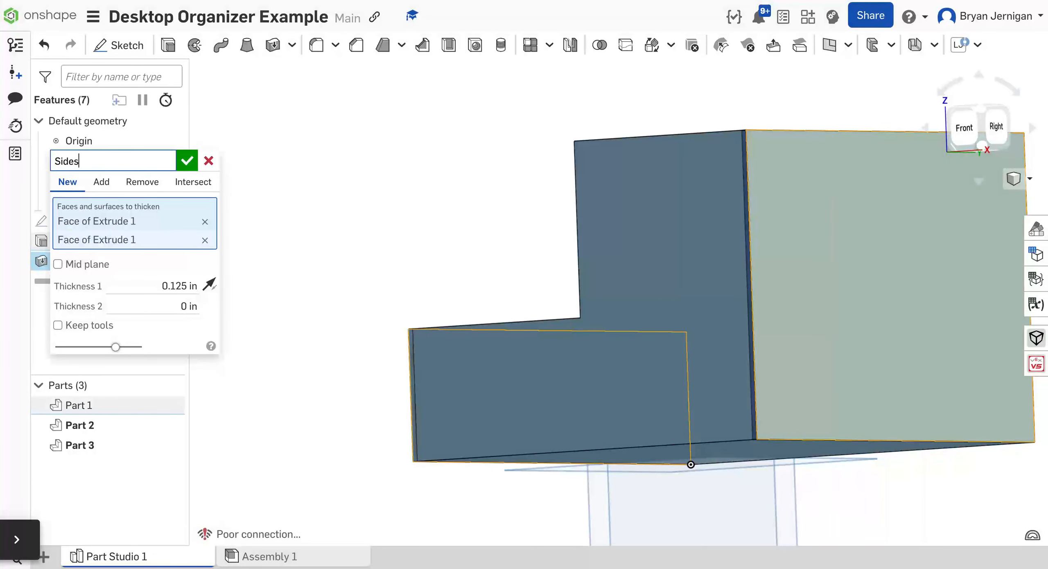
left_click(192, 164)
- Thicken the block's L-shaped back face 0.125 in inward as a new part and name the feature Back
right_click_drag(217, 184, 381, 287)
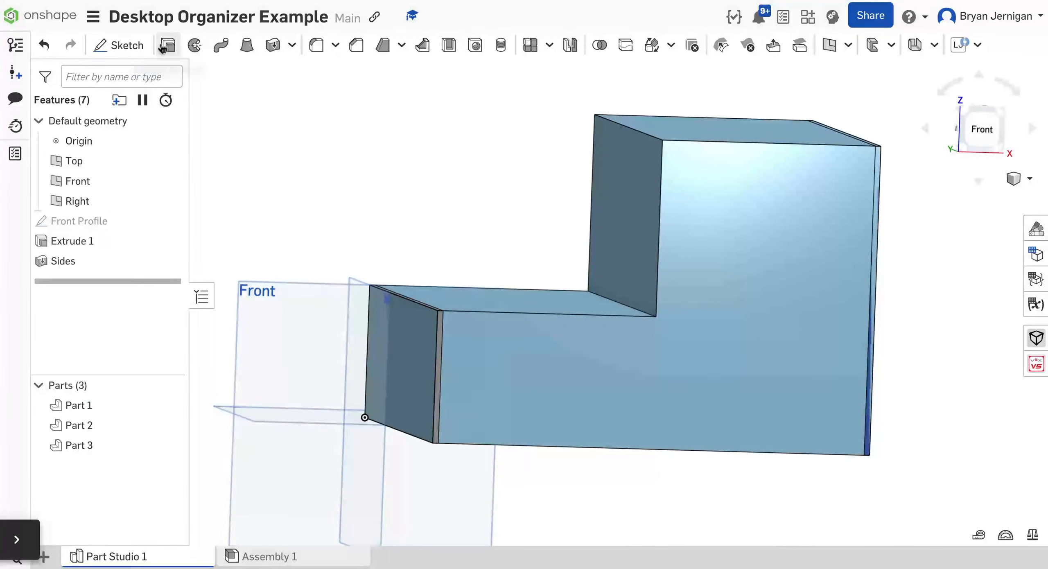
left_click(273, 45)
right_click_drag(446, 182, 527, 189)
right_click_drag(353, 180, 525, 187)
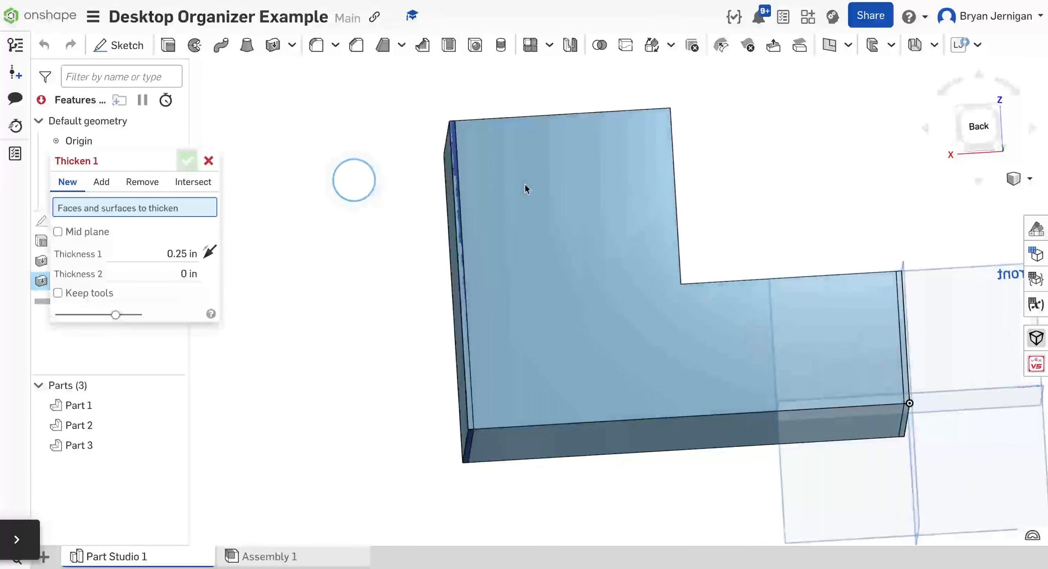
left_click(531, 257)
right_click_drag(398, 236, 355, 234)
left_click(157, 270)
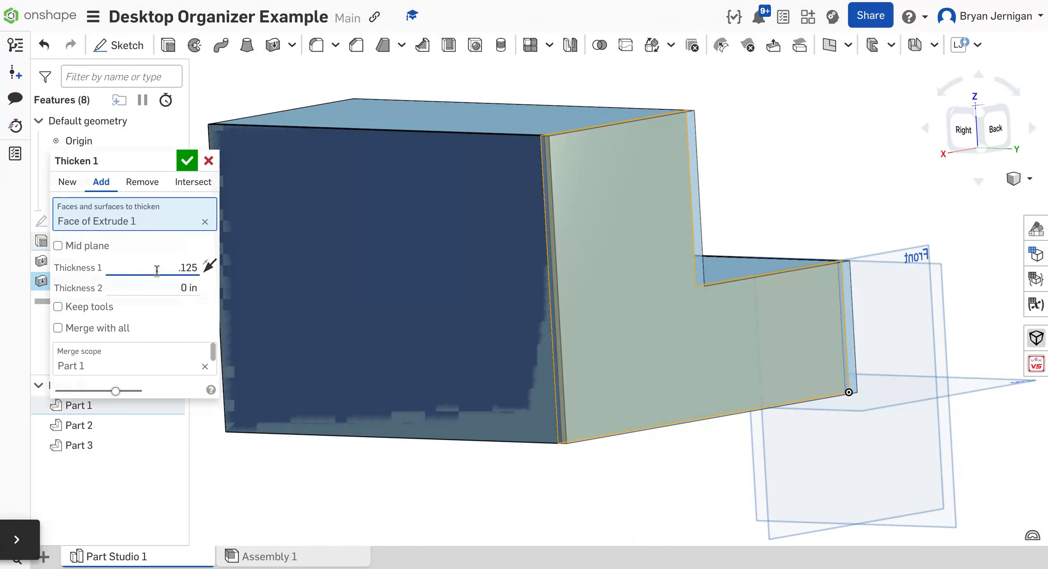
key("Return")
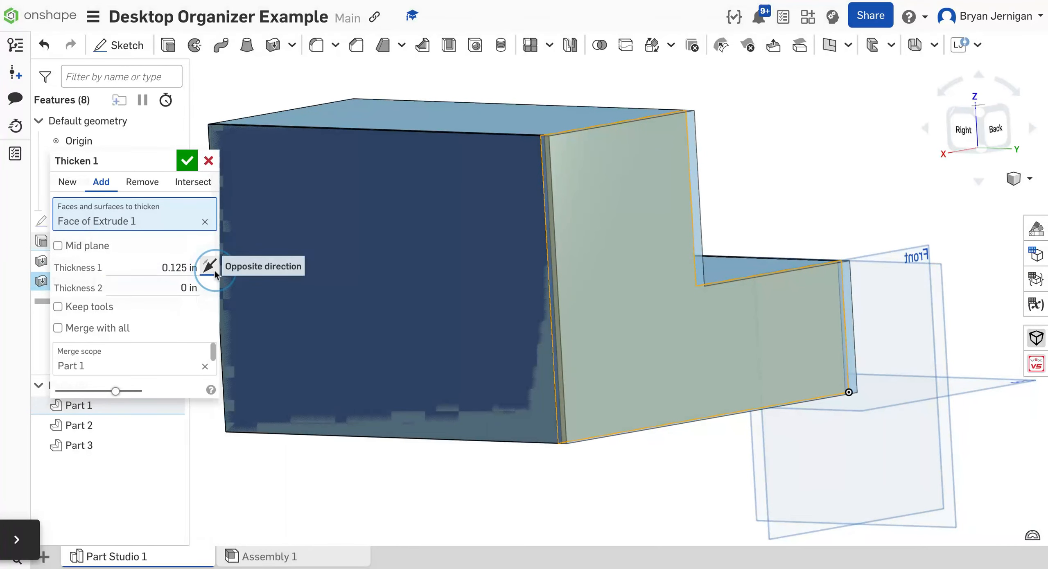
left_click(142, 183)
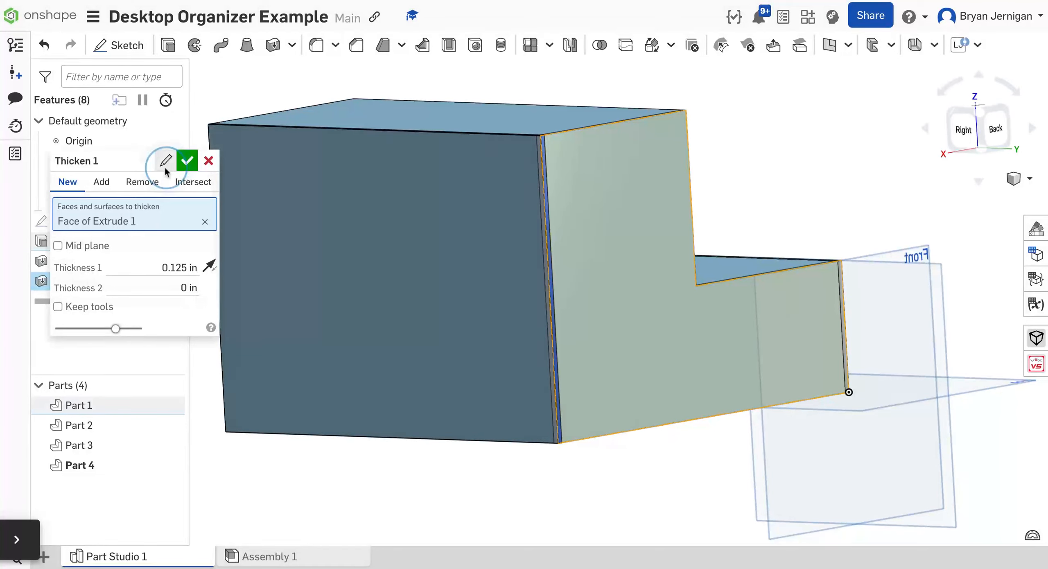
left_click(135, 164)
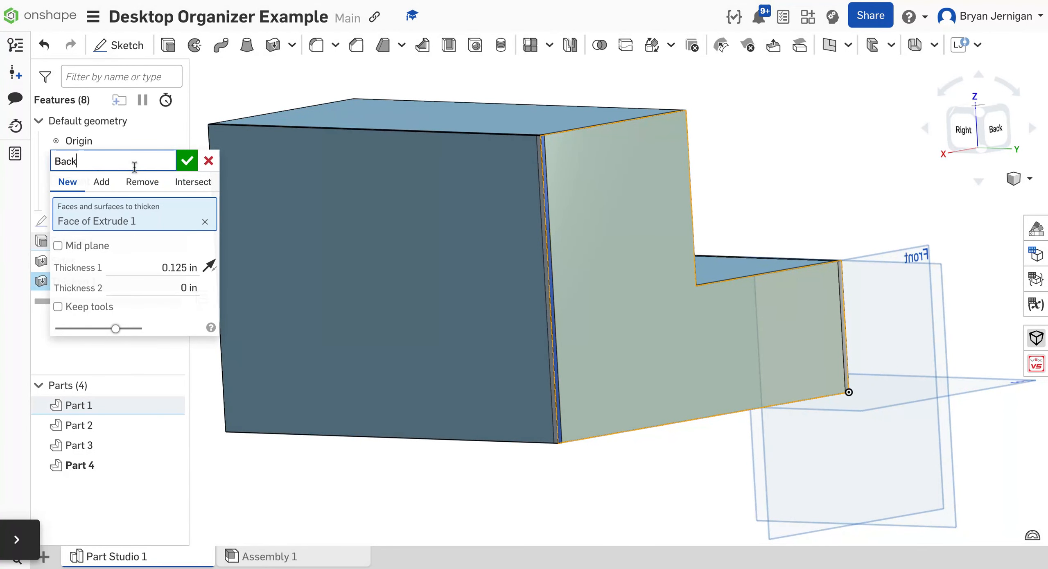
left_click(187, 161)
right_click_drag(332, 242, 778, 316)
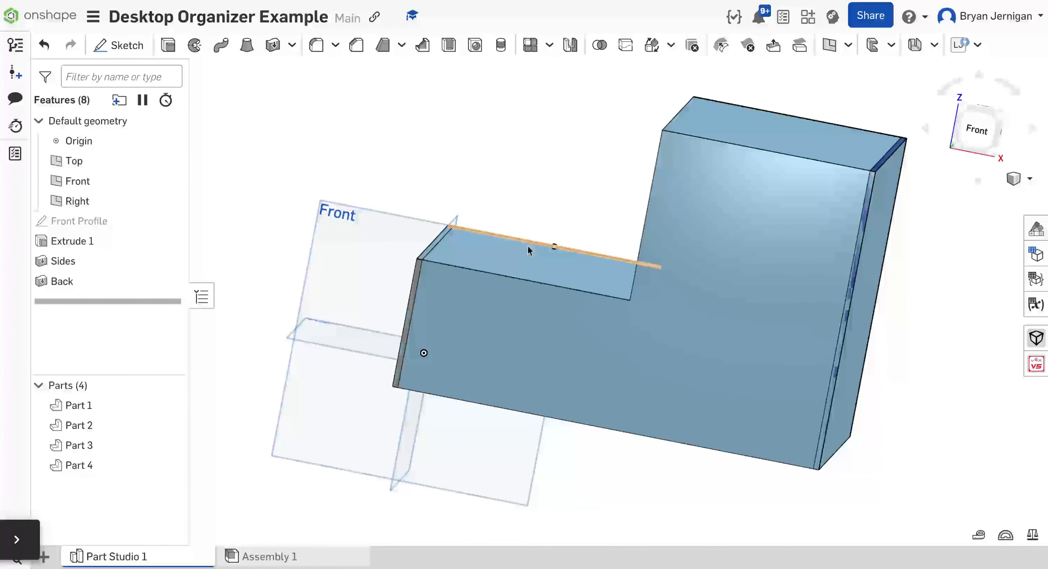
mouse_move(538, 195)
right_mouse_down()
mouse_move(540, 205)
mouse_move(560, 201)
mouse_move(537, 184)
right_mouse_up()
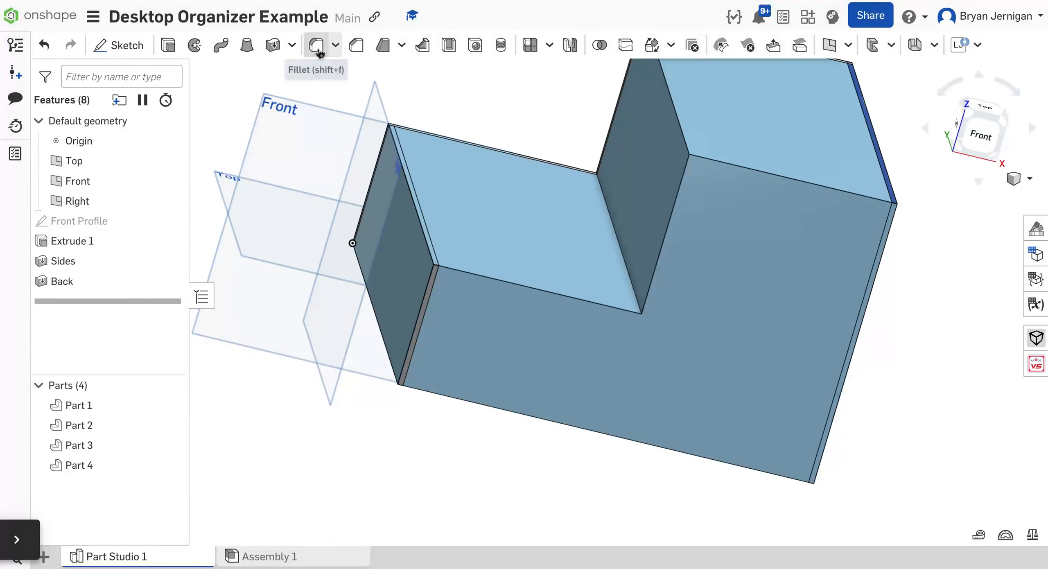
- Thicken the top face of the block's lower section 0.125 in inward as a new part and name the feature Shelf
left_click(272, 44)
left_click(551, 205)
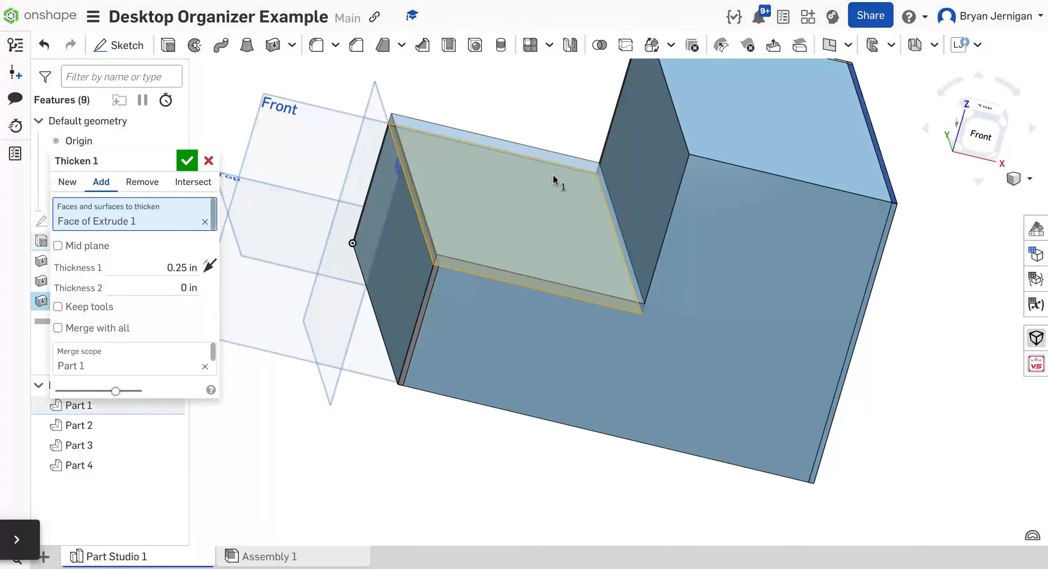
left_click(176, 272)
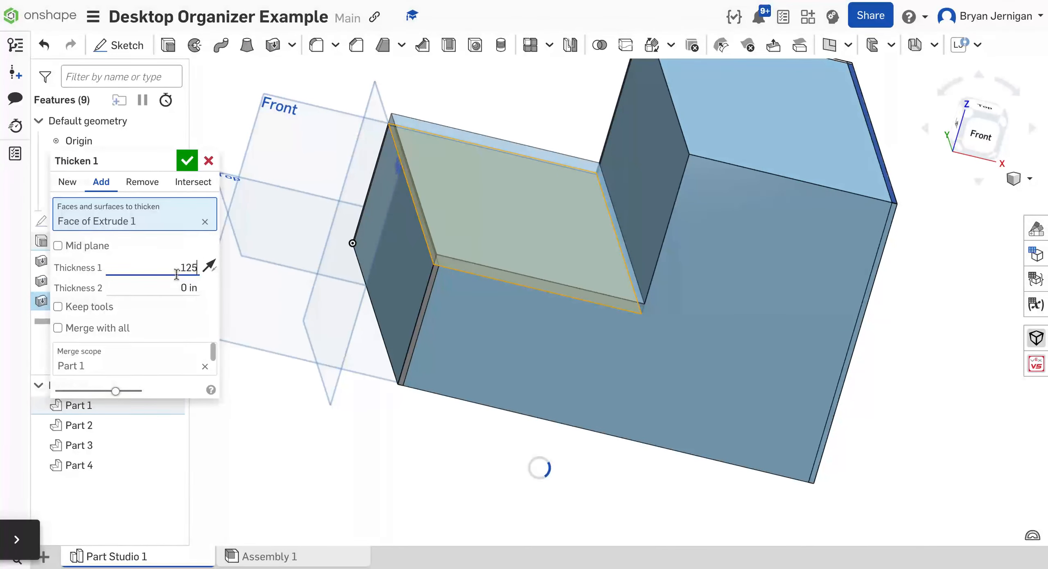
left_click(142, 182)
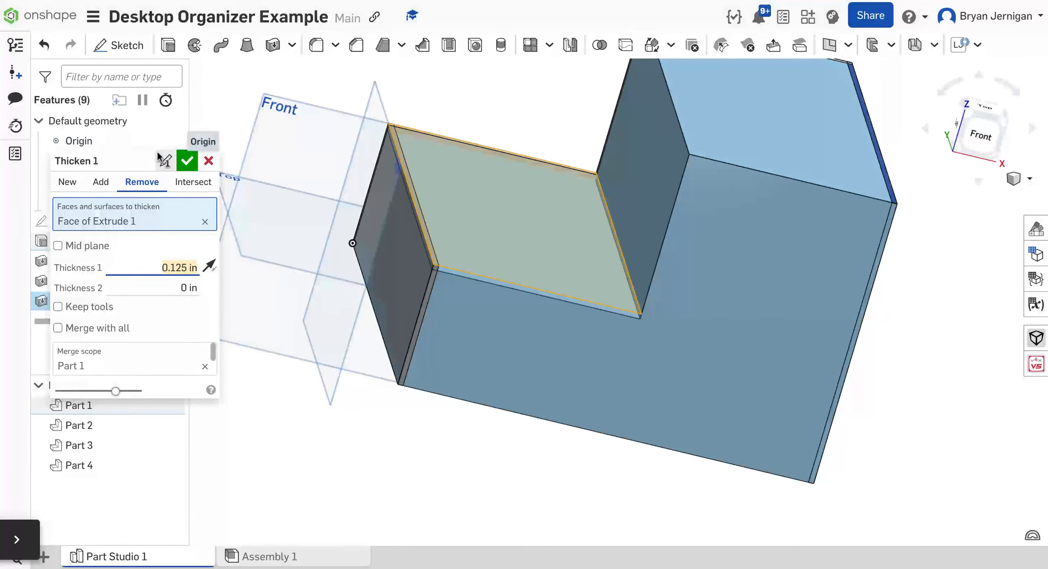
left_click(83, 184)
left_click(209, 266)
left_click(210, 267)
left_click(170, 163)
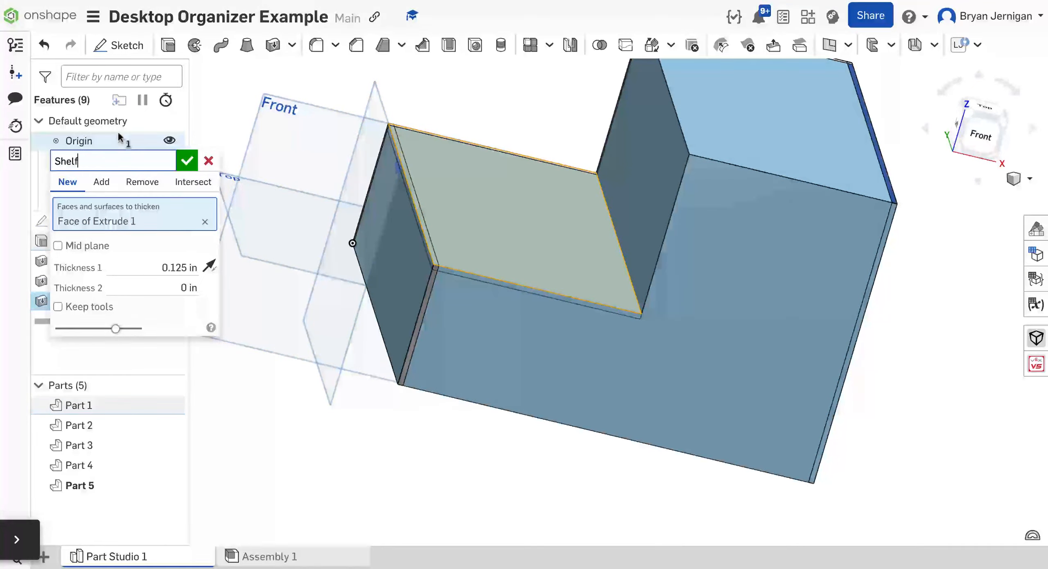
left_click(187, 161)
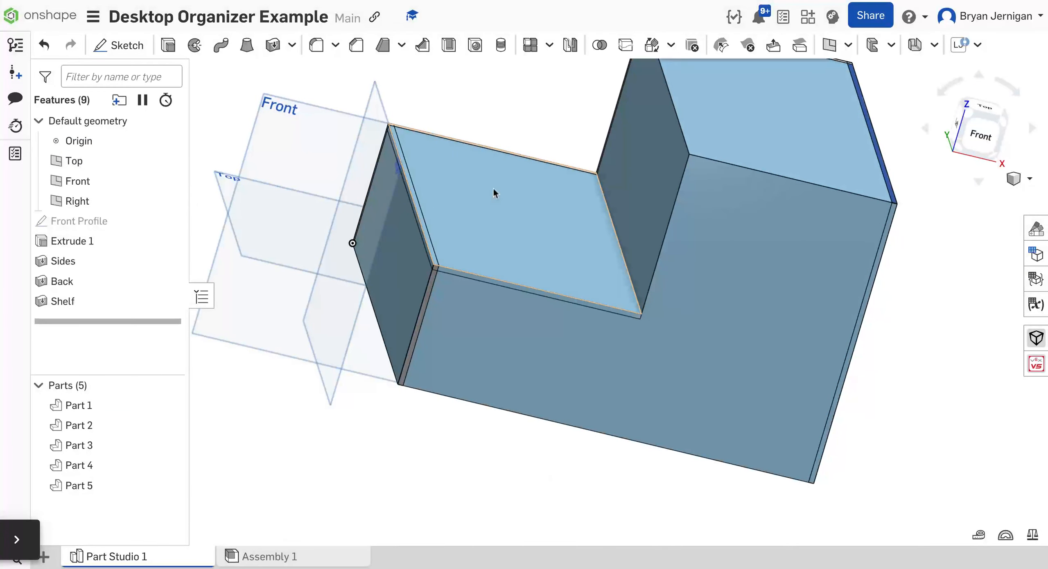
- Thicken the inner vertical face above the shelf 0.125 in inward as a new part and name the feature Wall
right_click_drag(500, 186, 501, 186)
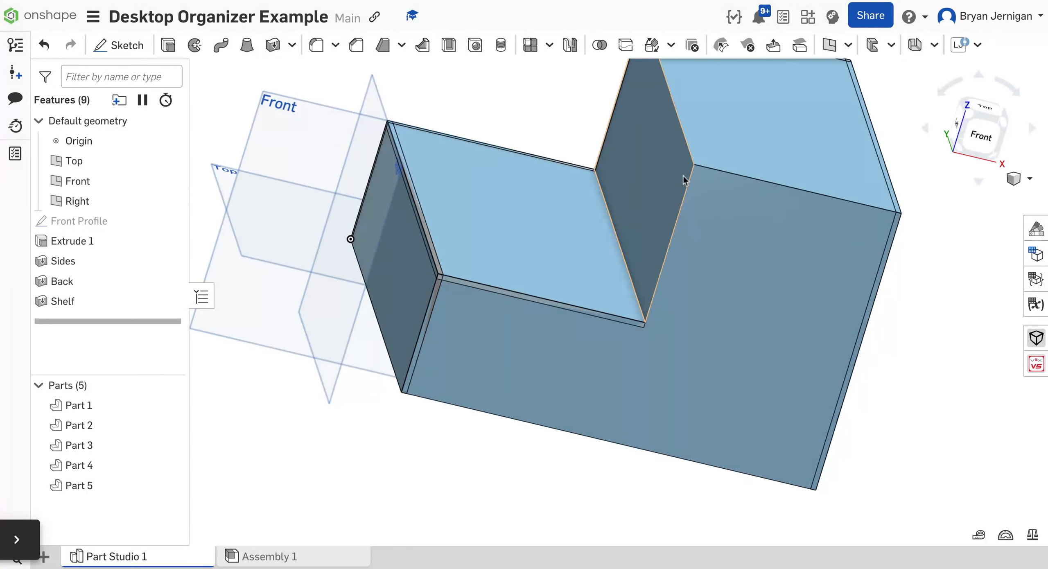
left_click(266, 53)
left_click(629, 171)
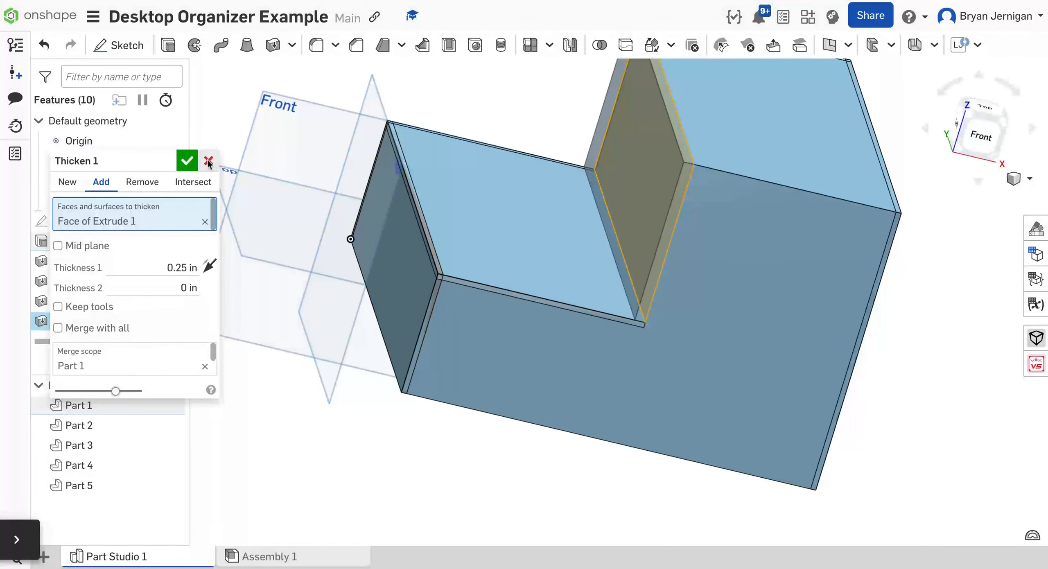
left_click(208, 267)
left_click_drag(197, 269, 177, 269)
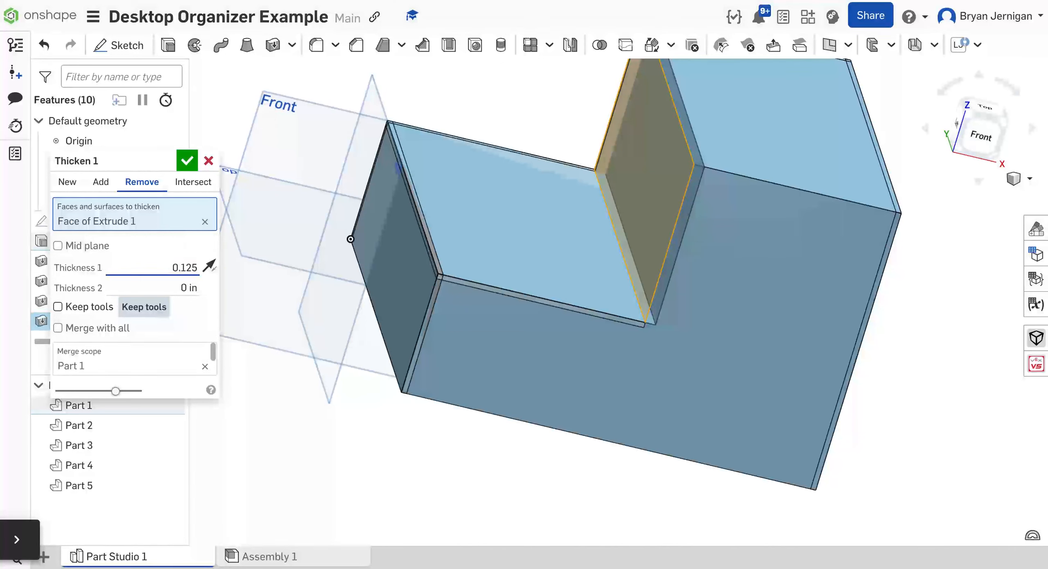
left_click(68, 182)
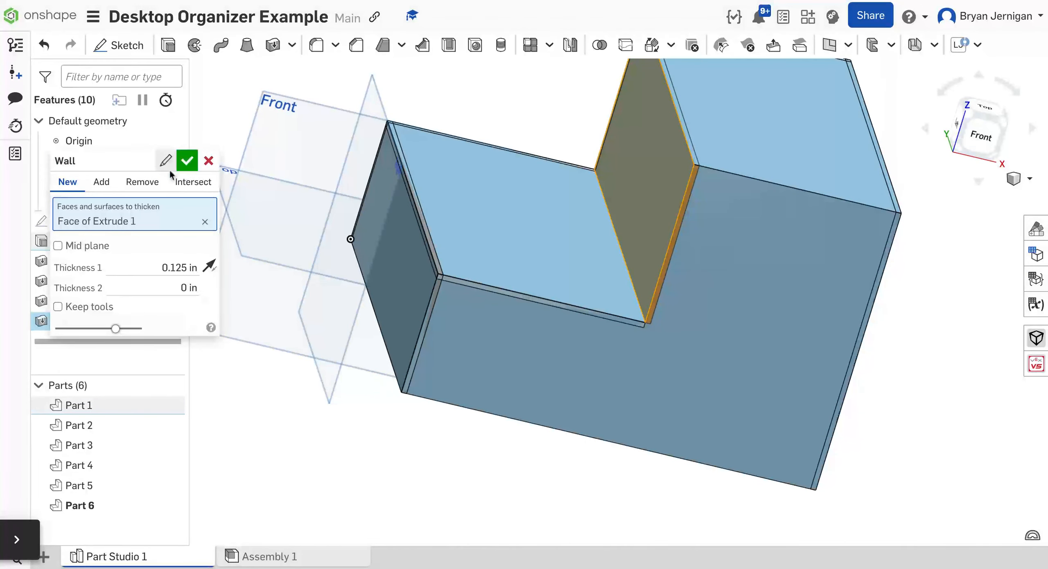
left_click(188, 161)
- Thicken the block's underside face 0.125 in inward with the Remove operation and name the feature Bottom
right_click_drag(511, 252, 426, 93)
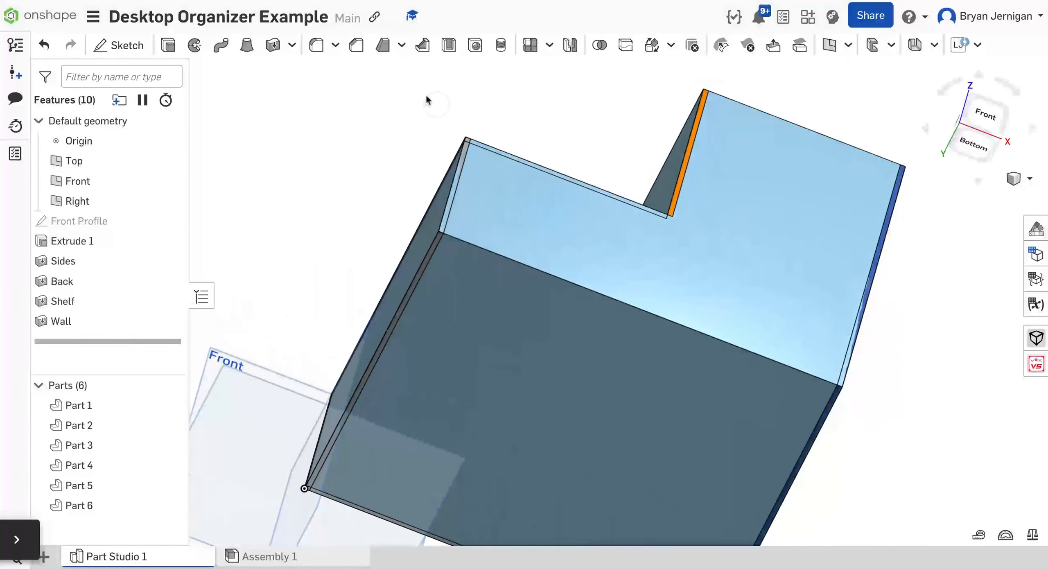
left_click(273, 45)
left_click(526, 409)
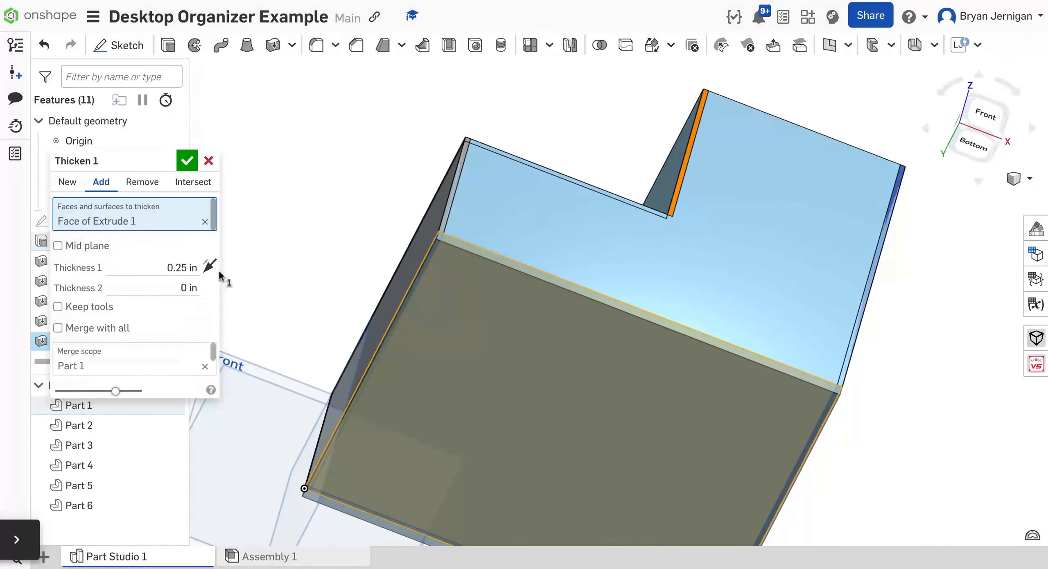
left_click(200, 269)
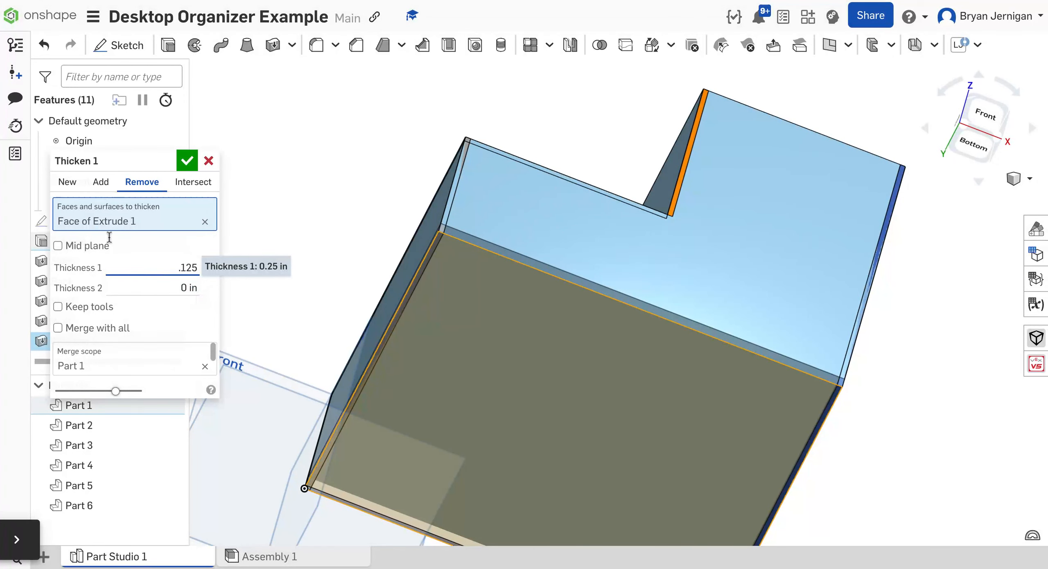
left_click(140, 163)
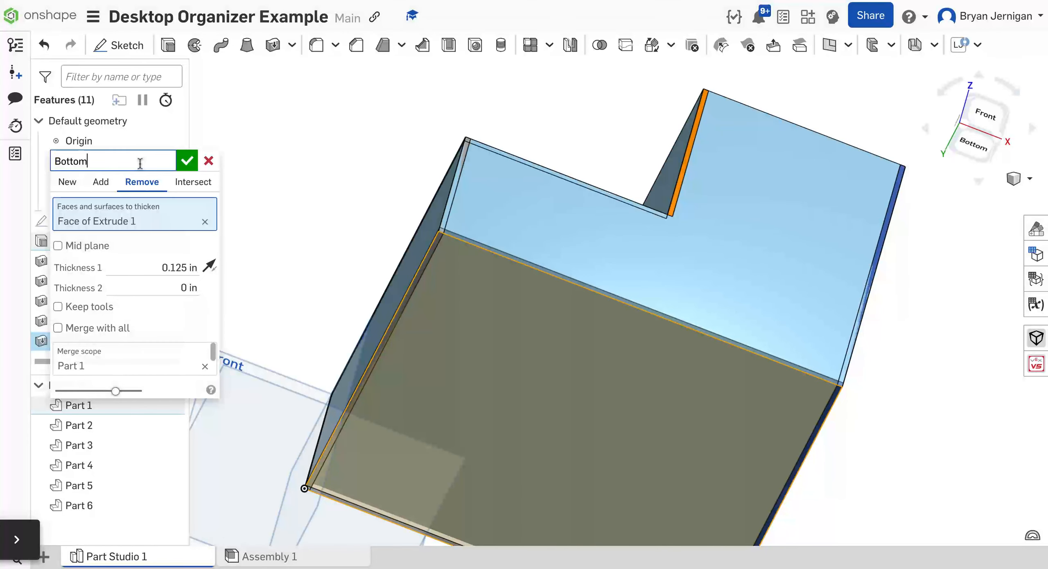
left_click(194, 159)
- Edit the Bottom thicken feature so that it creates a new part
right_click_drag(304, 262, 286, 286)
right_click(132, 341)
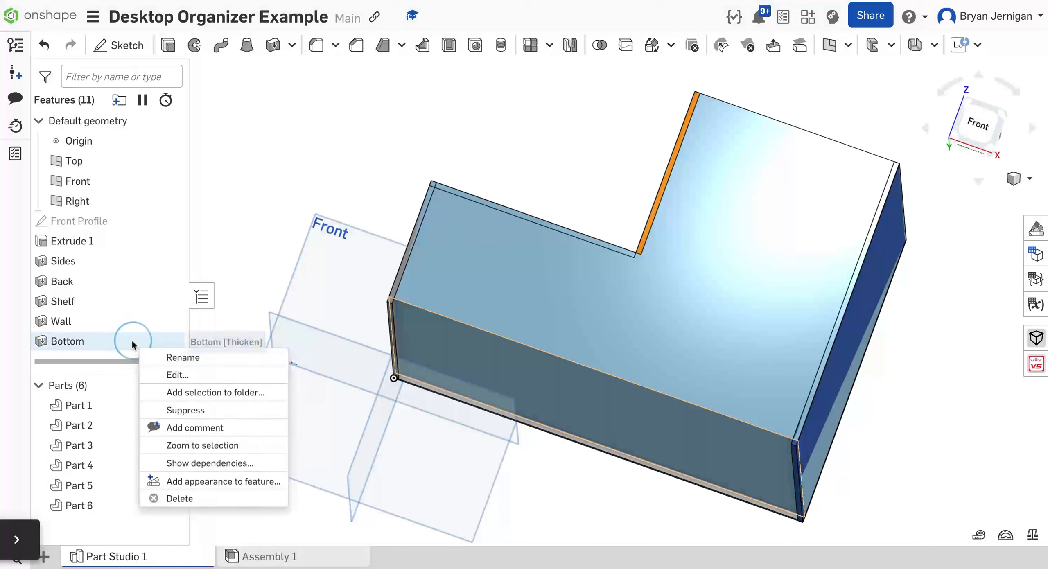
left_click(166, 379)
left_click(65, 182)
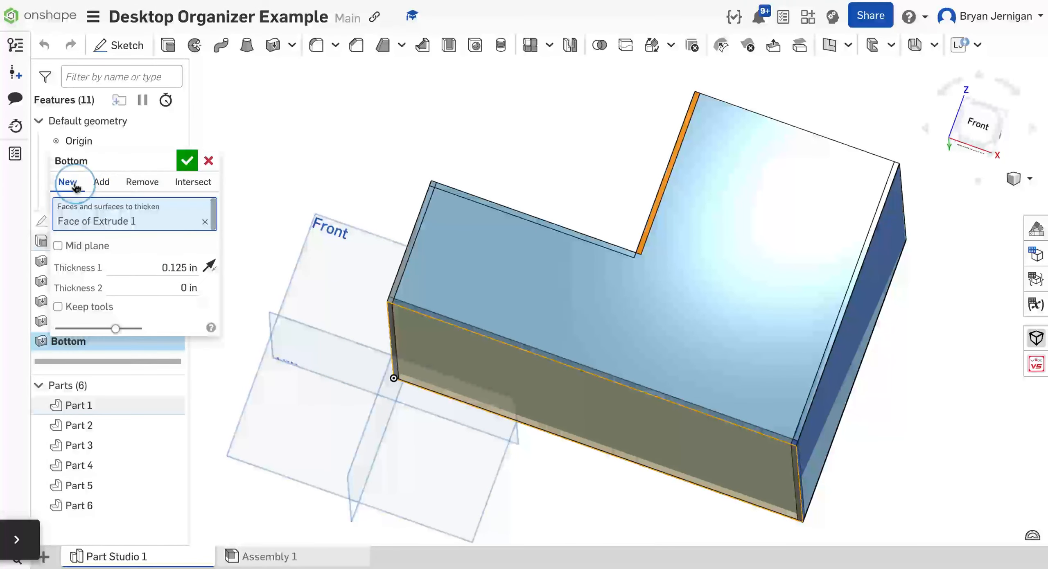
left_click(190, 166)
- Delete the original extruded solid, Part 1, leaving only the thickened panels
left_click(285, 254)
right_click_drag(293, 262, 305, 287)
right_click(733, 324)
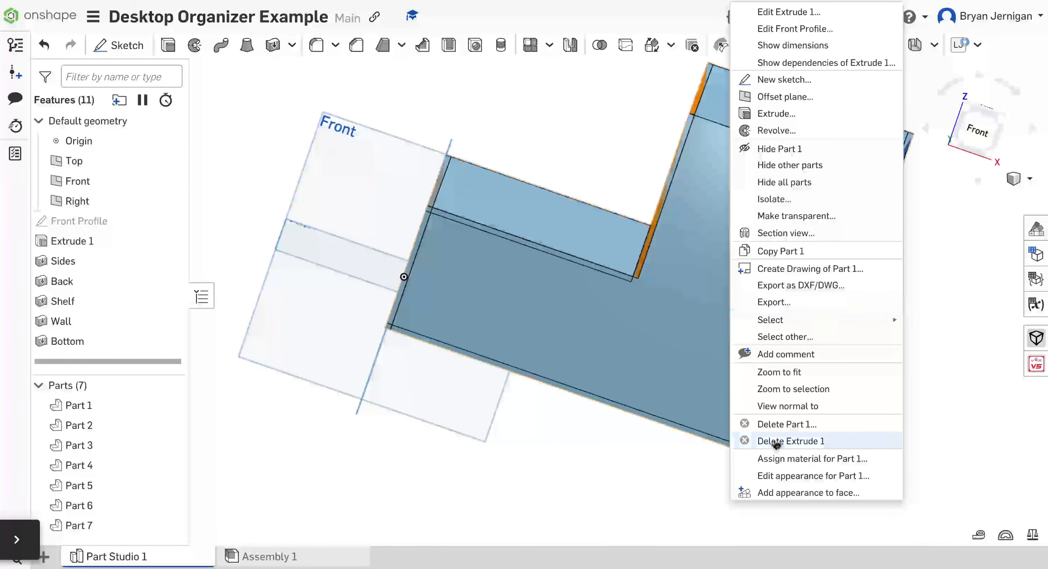
left_click(795, 426)
mouse_move(643, 389)
right_mouse_down()
mouse_move(659, 360)
mouse_move(678, 391)
mouse_move(659, 396)
mouse_move(651, 372)
mouse_move(658, 393)
mouse_move(632, 389)
mouse_move(642, 396)
mouse_move(644, 374)
mouse_move(643, 386)
right_mouse_up()
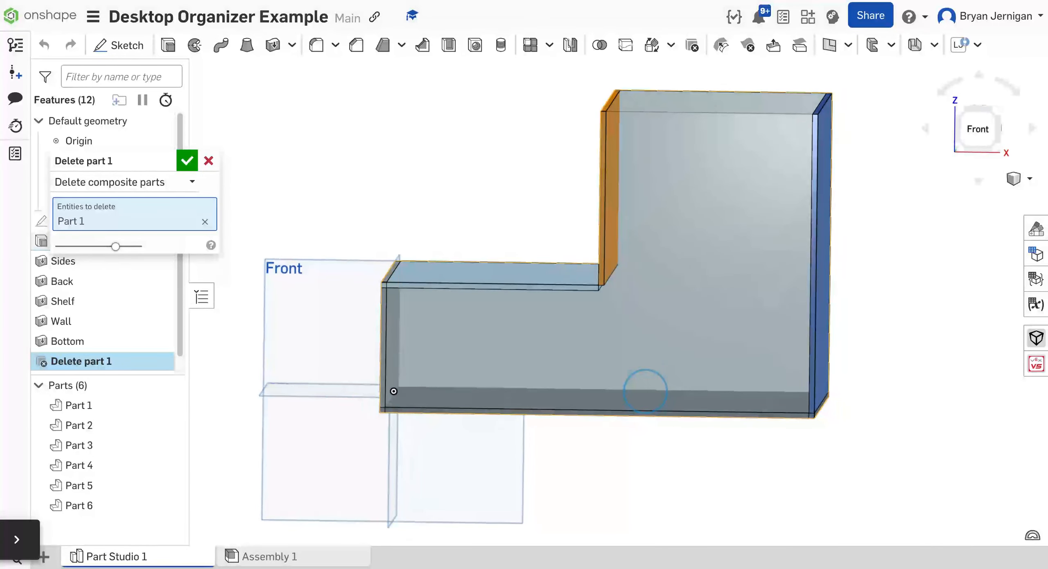
right_click(90, 411)
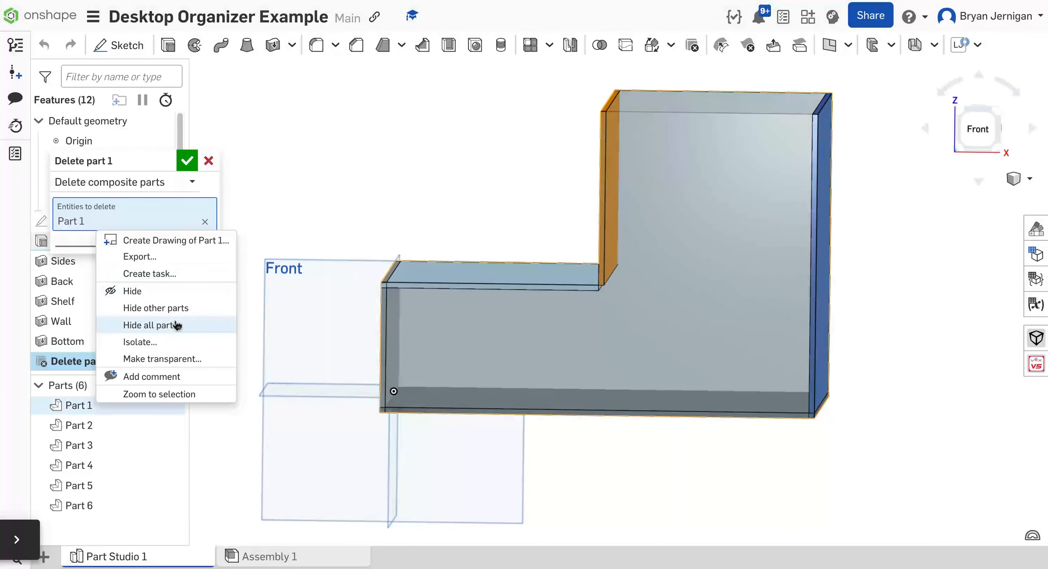
left_click(323, 177)
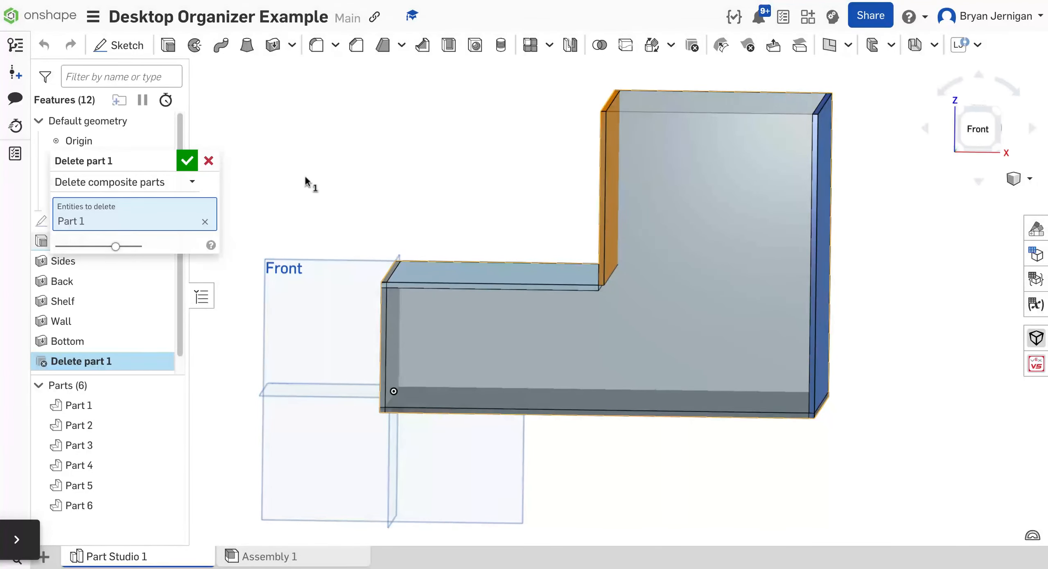
left_click(193, 167)
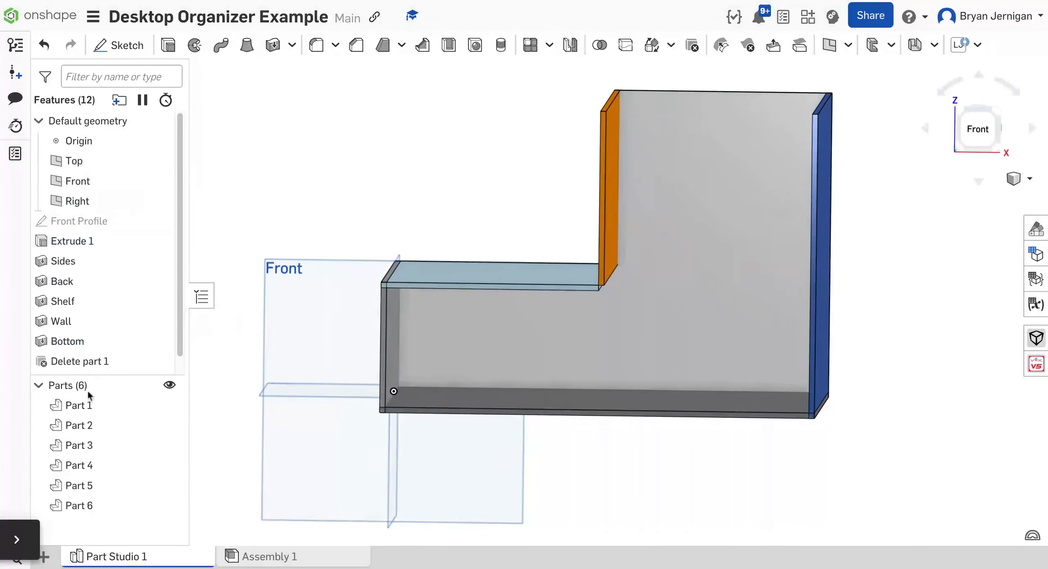
- Rename the left side panel, Part 1, as Left
right_click(91, 407)
left_click(139, 333)
right_click(105, 407)
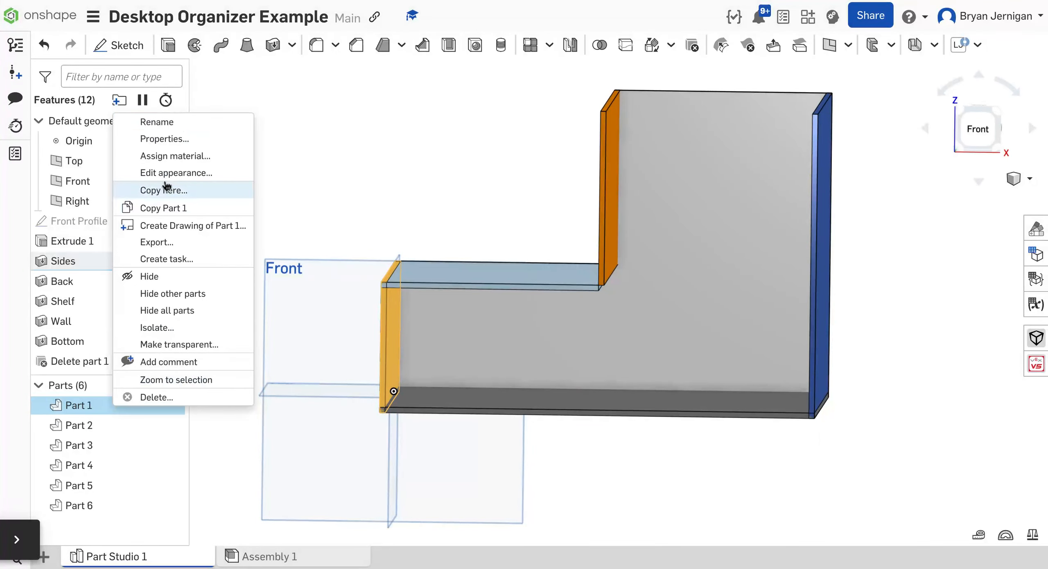
left_click(177, 122)
type("Left")
left_click(387, 217)
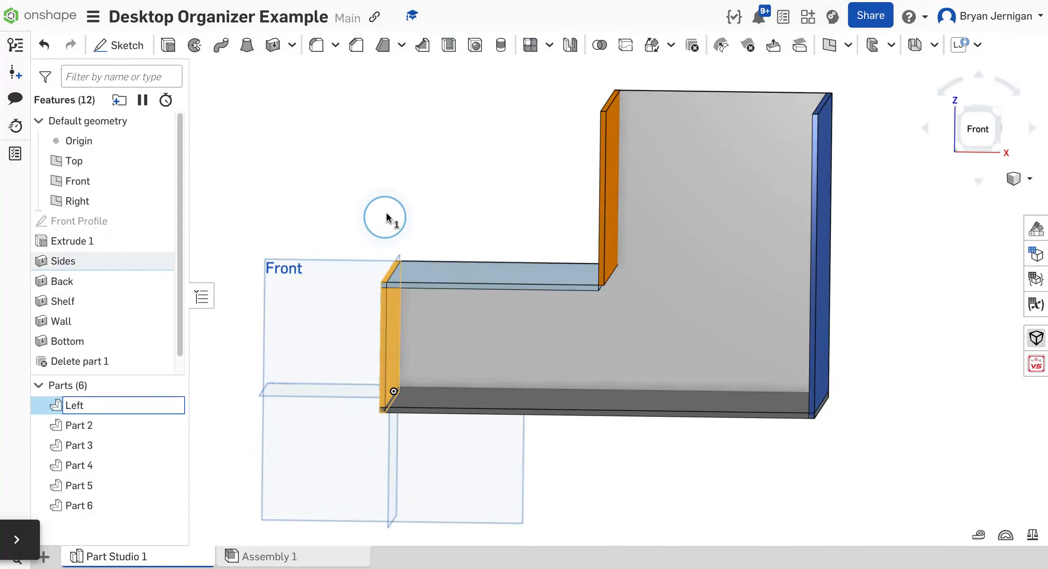
- Rename the right side panel, Part 2, as Right
right_click(83, 429)
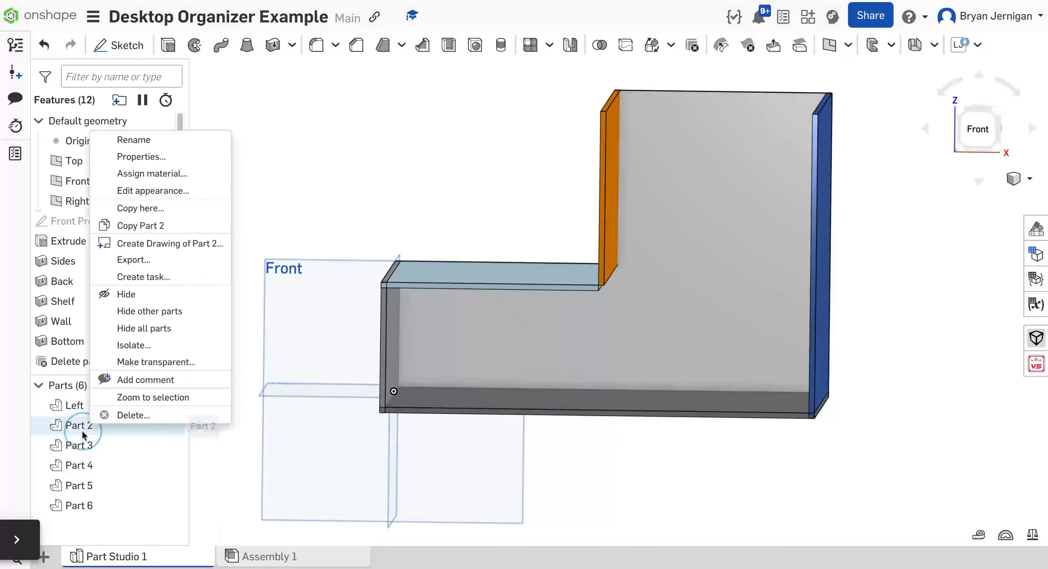
left_click(146, 139)
type("Righ")
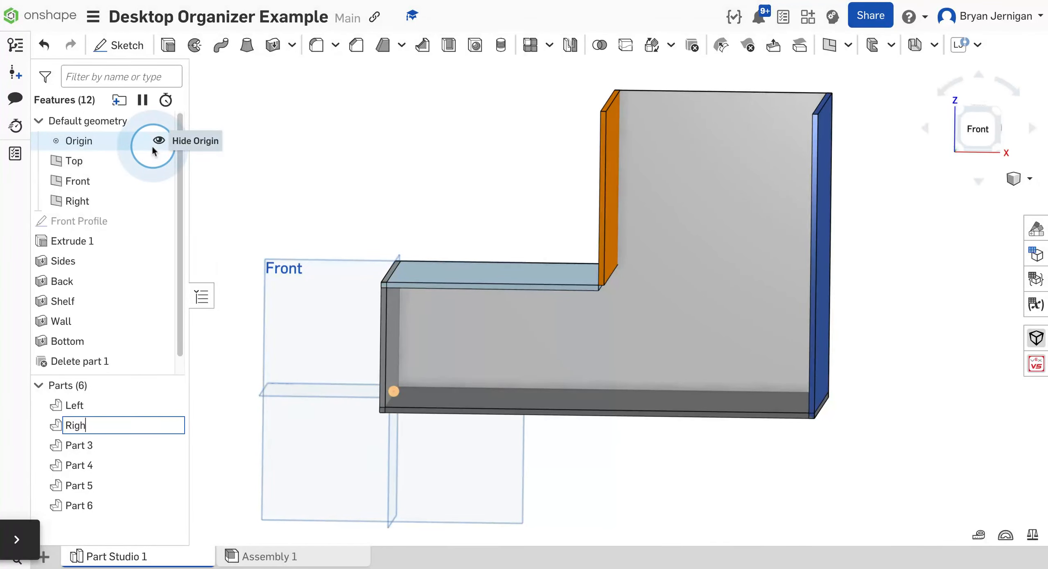
type("t")
key("Return")
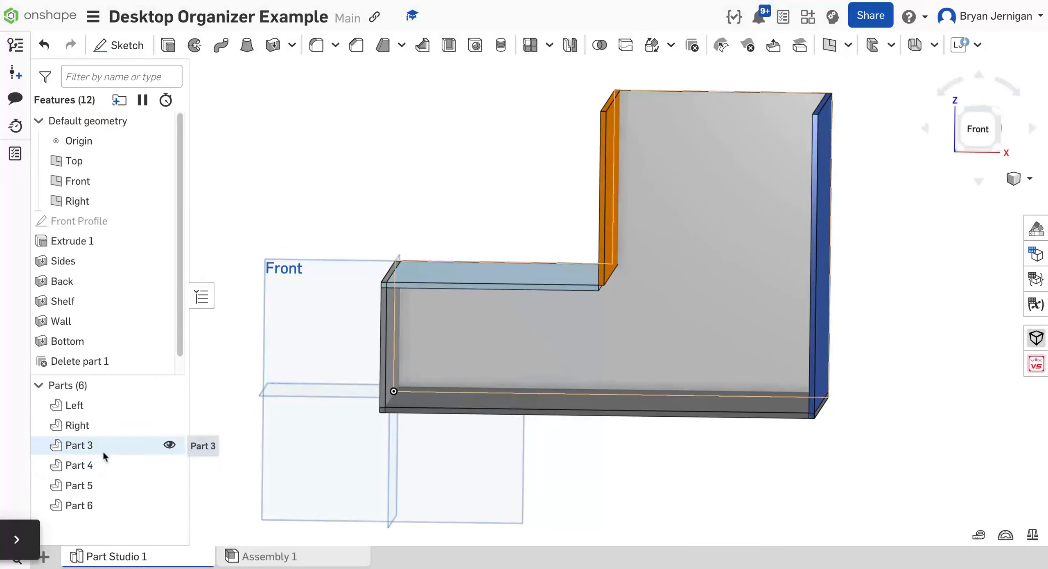
- Rename the L-shaped back panel, Part 3, as Back
right_click(102, 451)
left_click(425, 197)
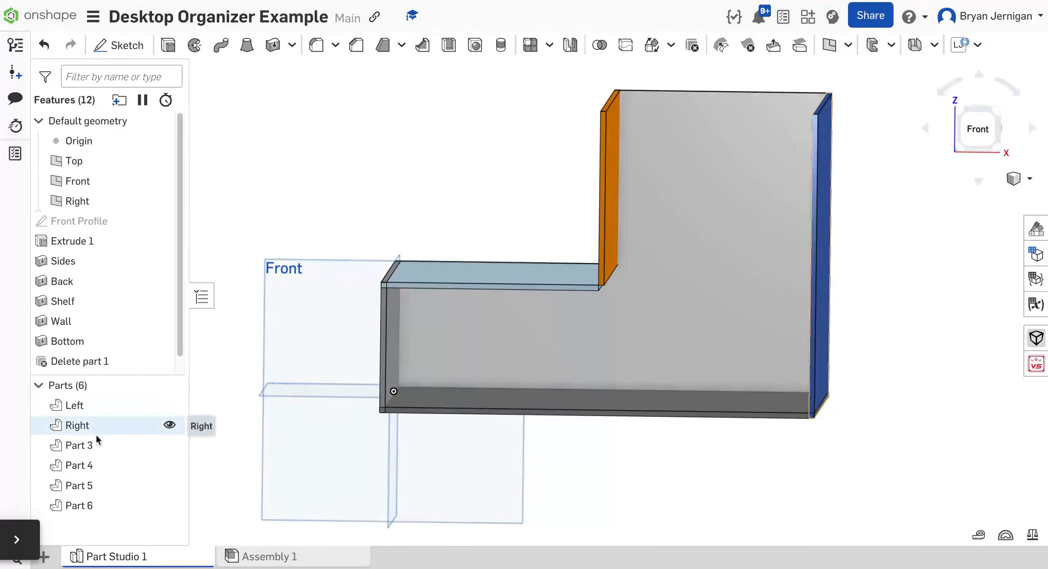
right_click(85, 456)
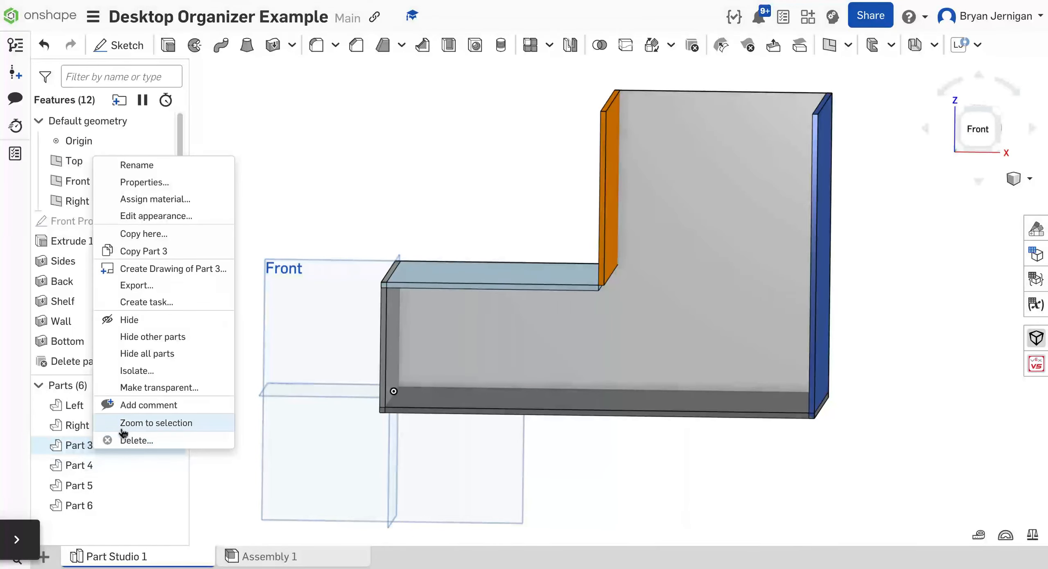
left_click(154, 164)
type("Back")
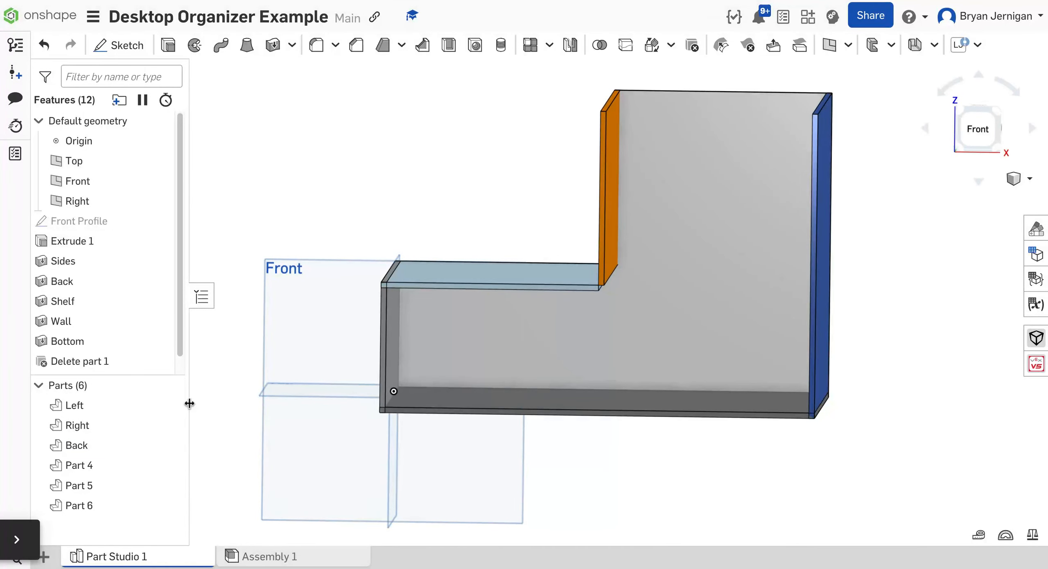
- Rename the horizontal panel above the lower compartment, Part 4, as Shelf
right_click(89, 466)
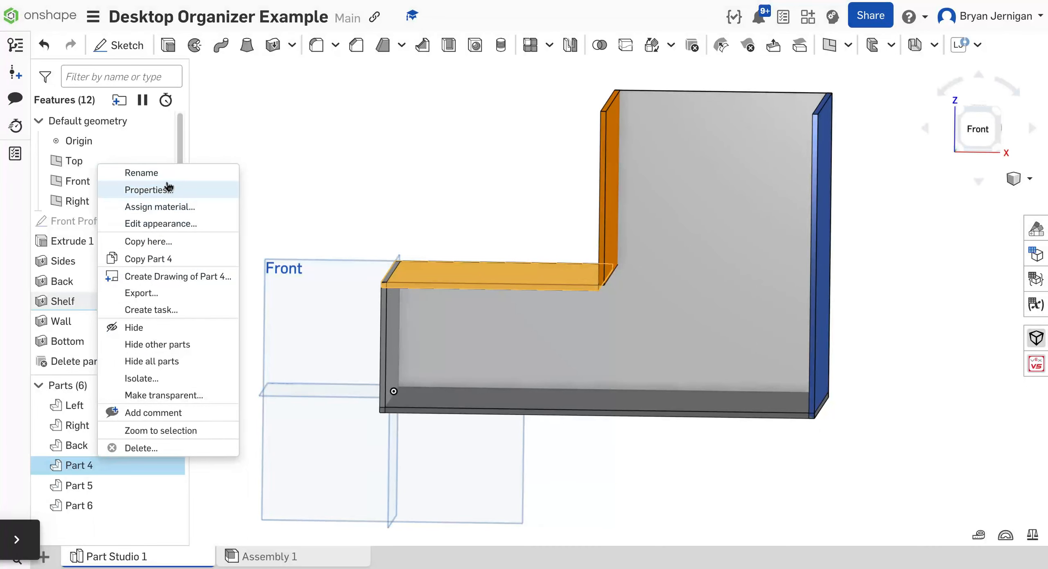
left_click(183, 176)
type("Shelf")
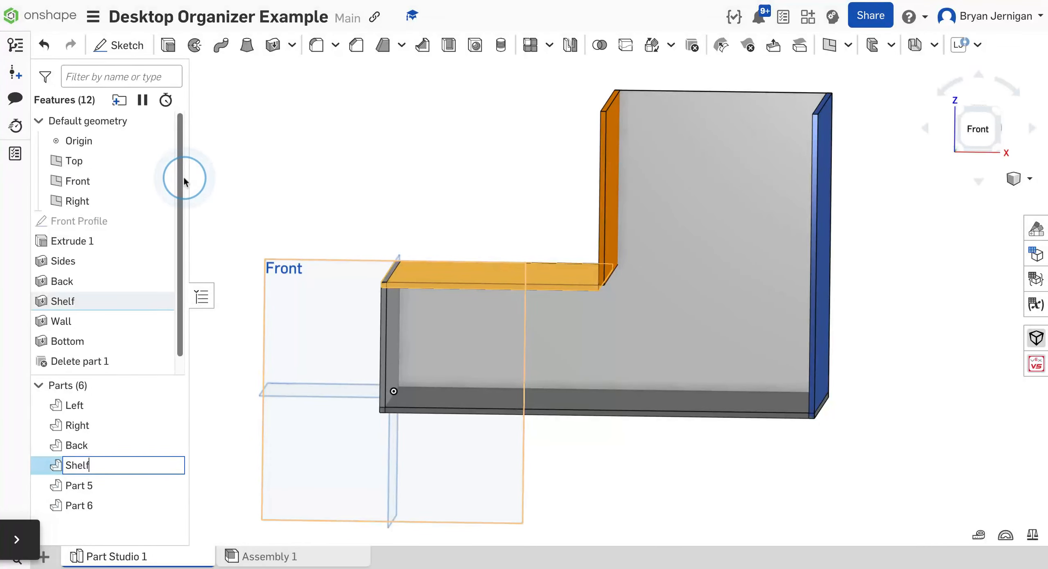
left_click(304, 158)
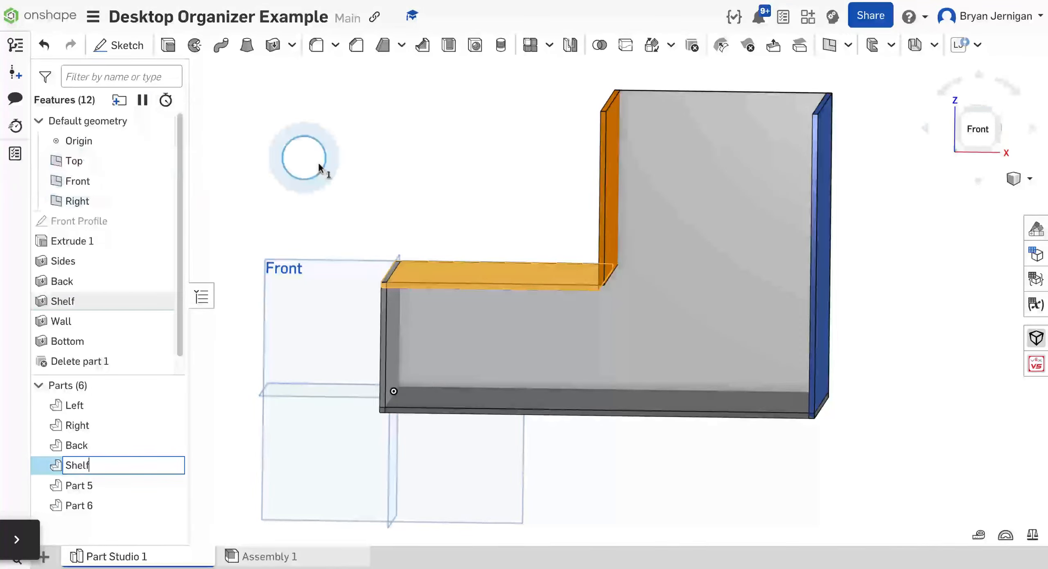
right_click(77, 490)
left_click(139, 198)
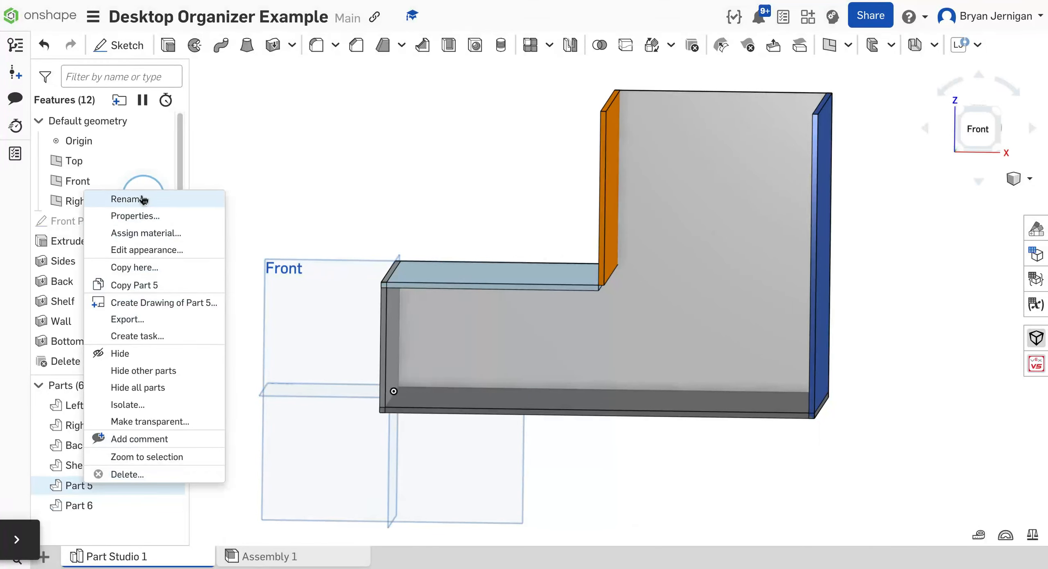
key("shift+w")
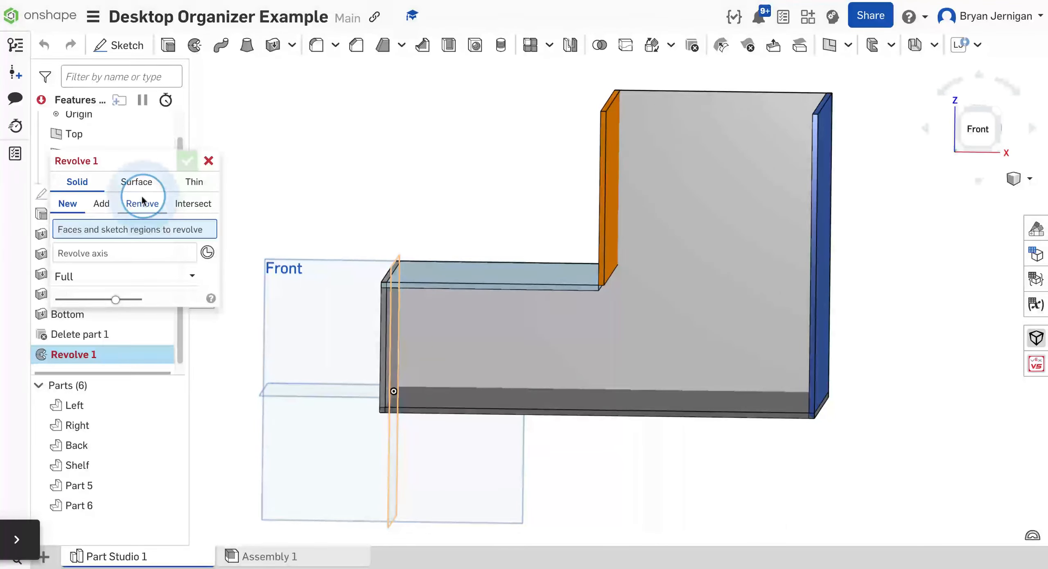
left_click(208, 161)
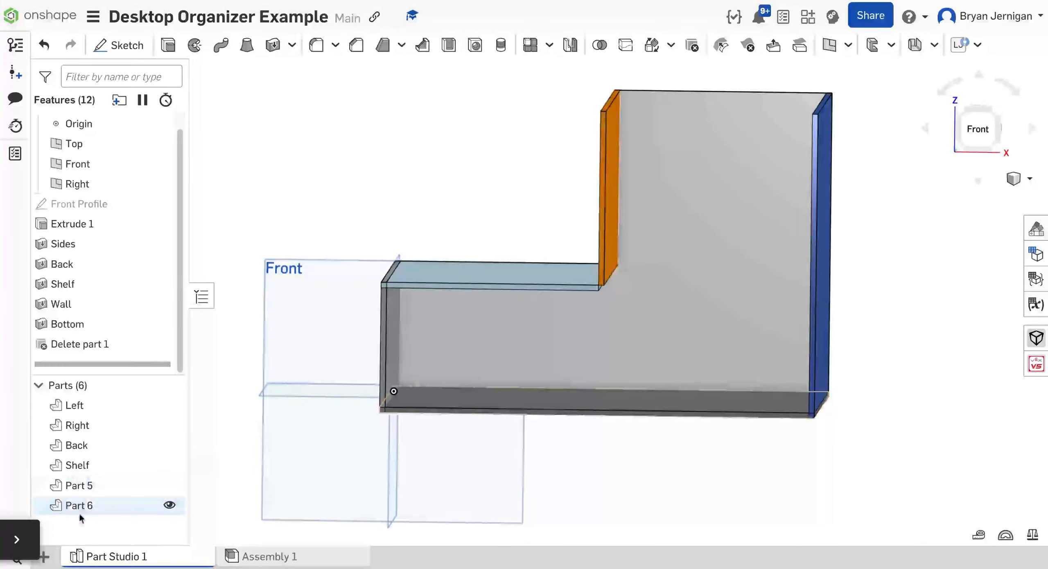
- Rename the upright panel at the inner step of the organizer, Part 5, as Wall
right_click(97, 485)
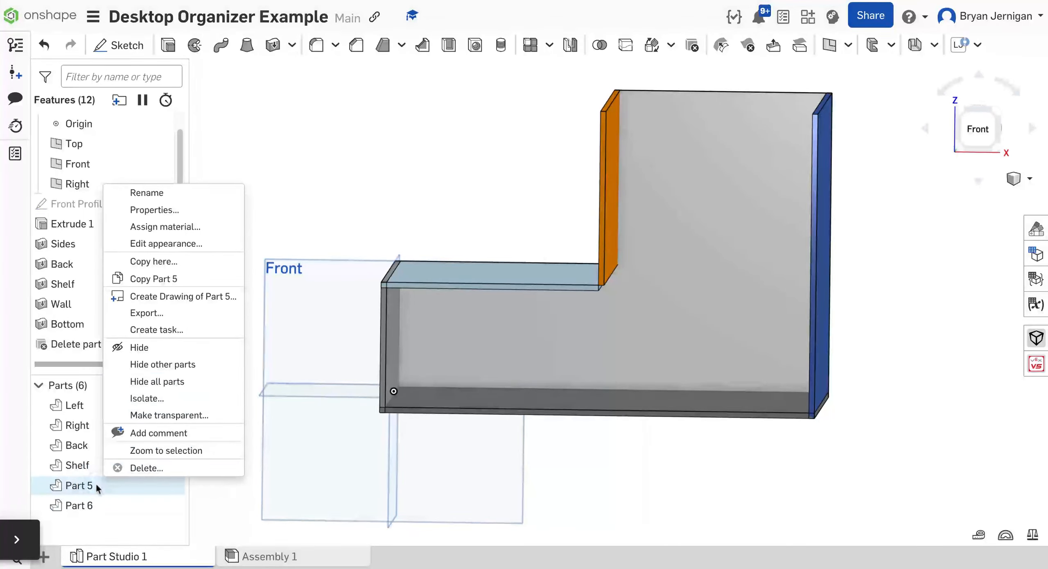
left_click(188, 195)
type("Wa")
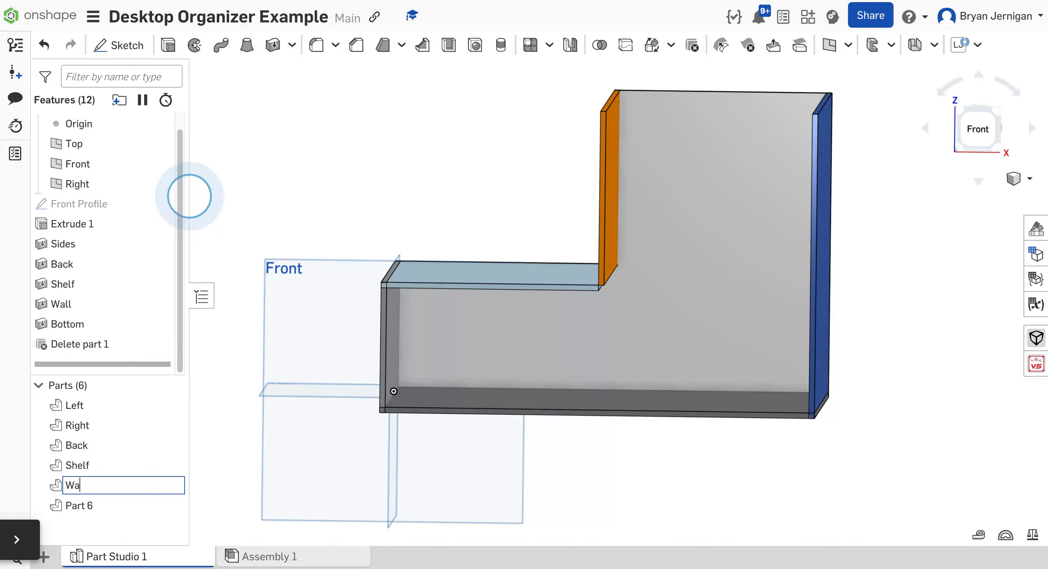
type(";;ll")
key("Return")
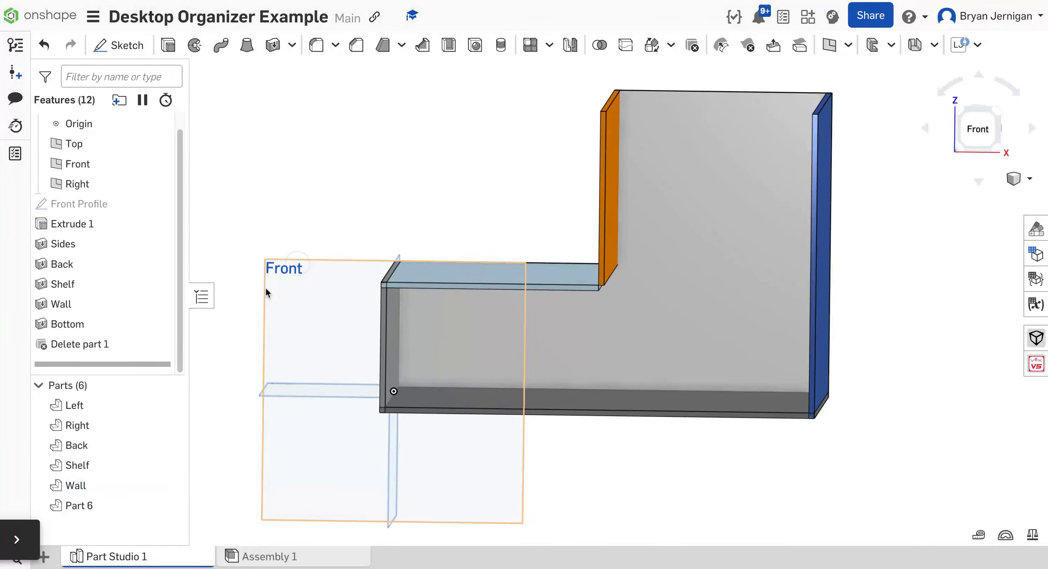
right_click(82, 506)
left_click(181, 226)
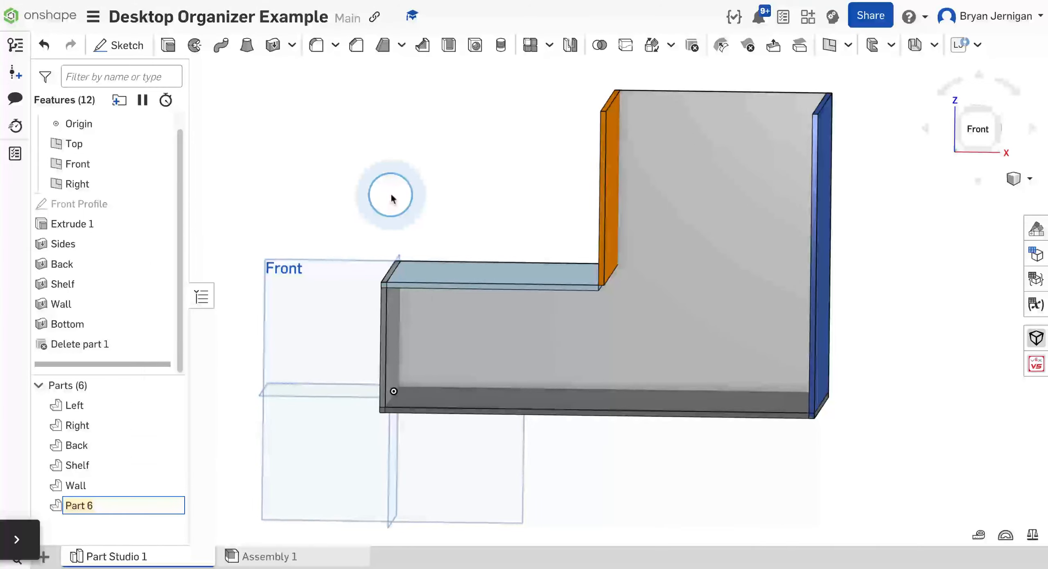
type("?Bot")
key("BackSpace")
key("BackSpace")
key("BackSpace")
key("BackSpace")
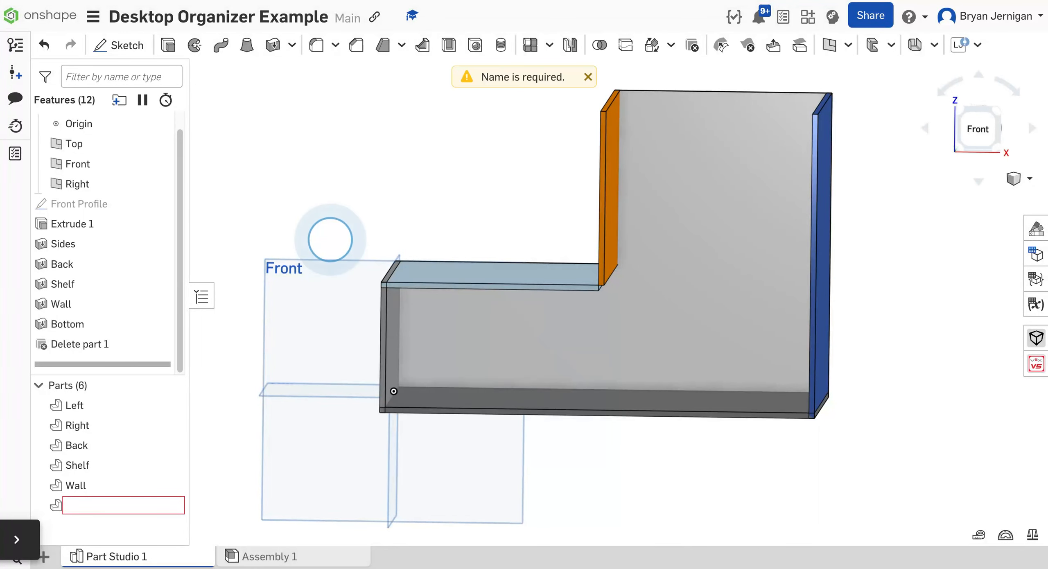
type("B")
key("BackSpace")
type("Bottom")
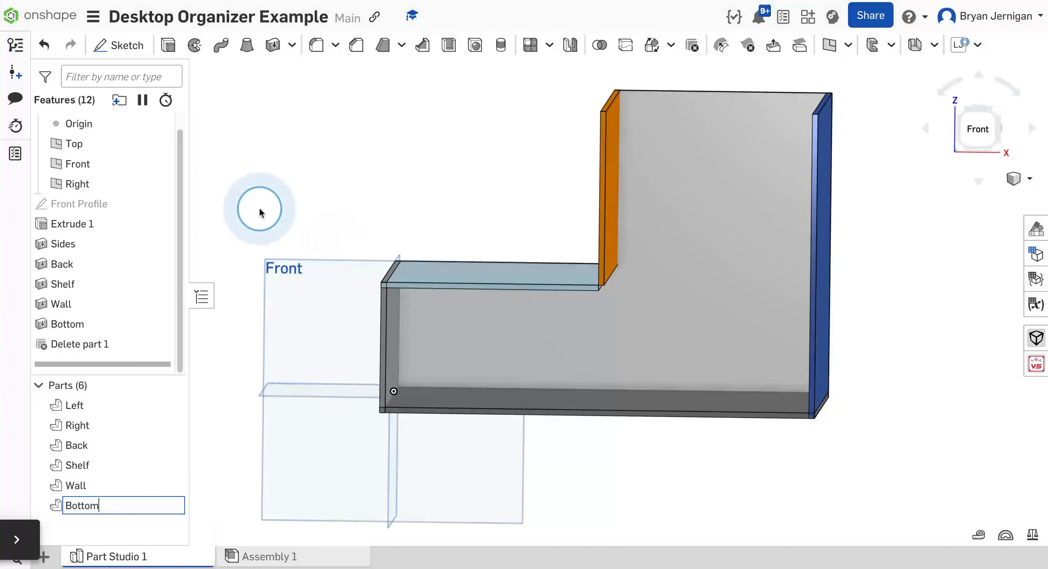
left_click(340, 136)
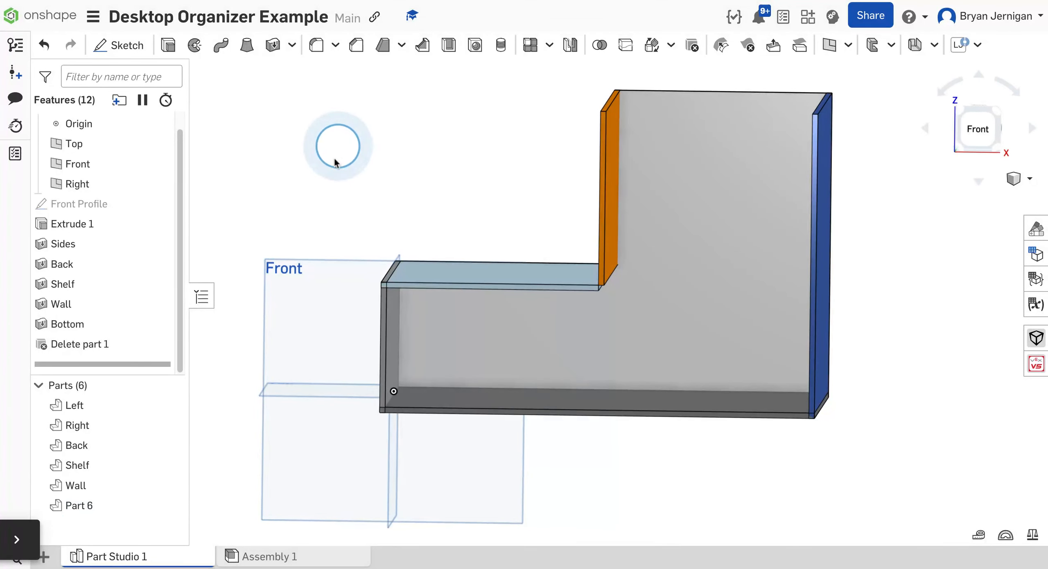
- Rename the base panel, Part 6, as Bottom
right_click(88, 519)
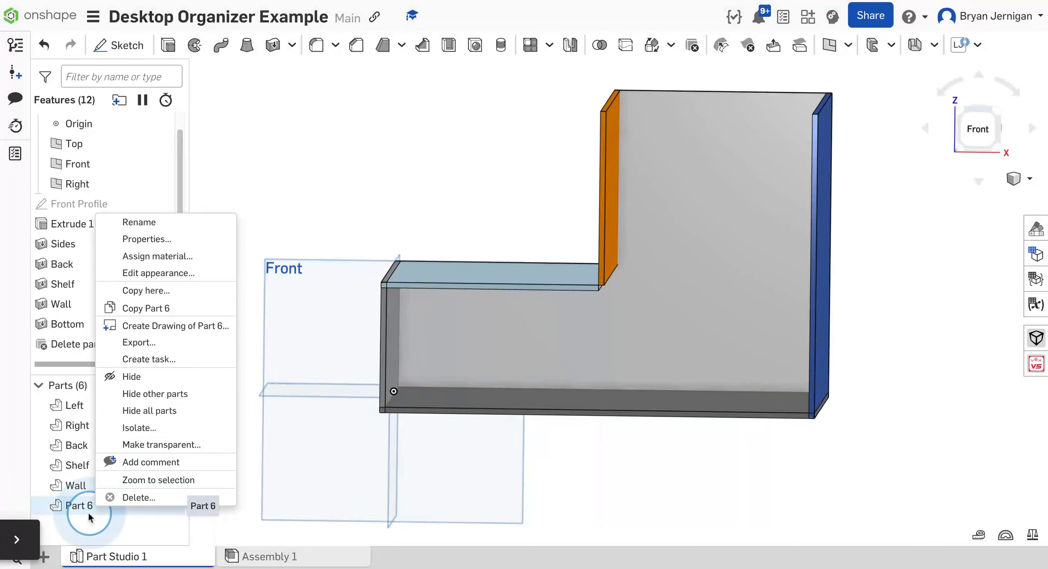
left_click(193, 233)
type("Bottom")
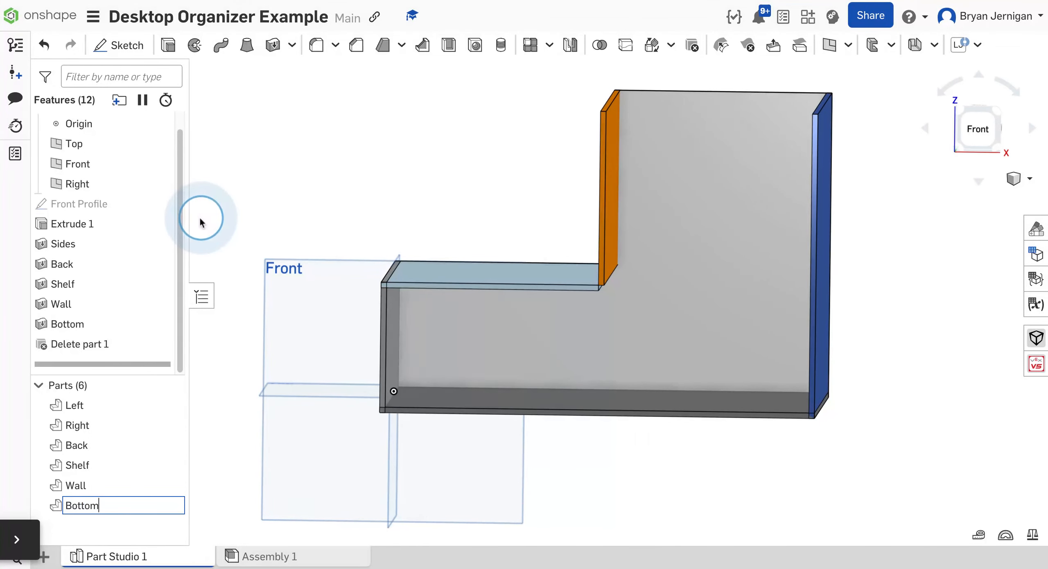
left_click(201, 221)
- Transform the Bottom part with Translate by XYZ, moving it 0.125 in along Z
right_click_drag(610, 455, 606, 416)
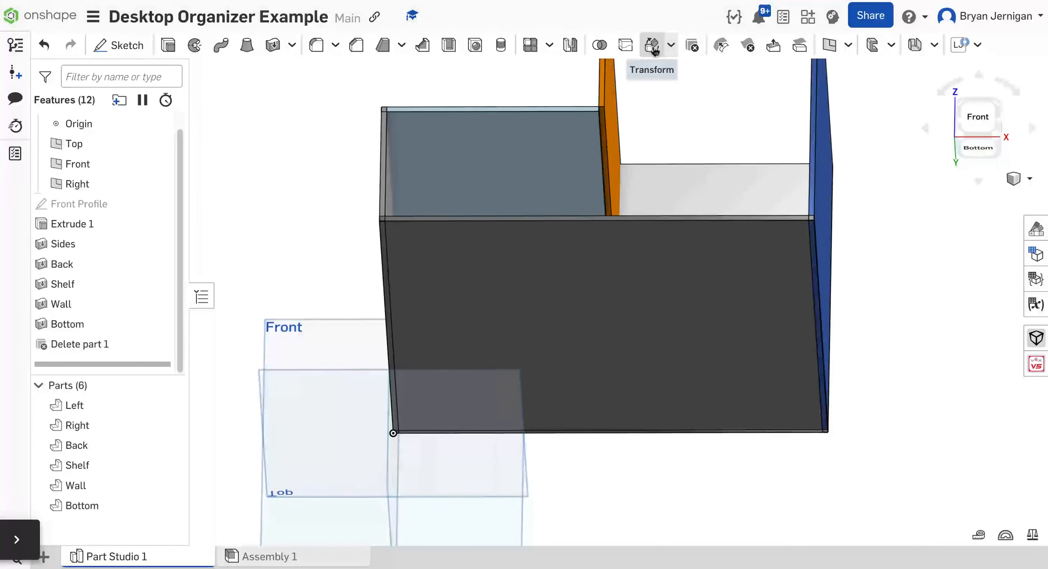
left_click(626, 44)
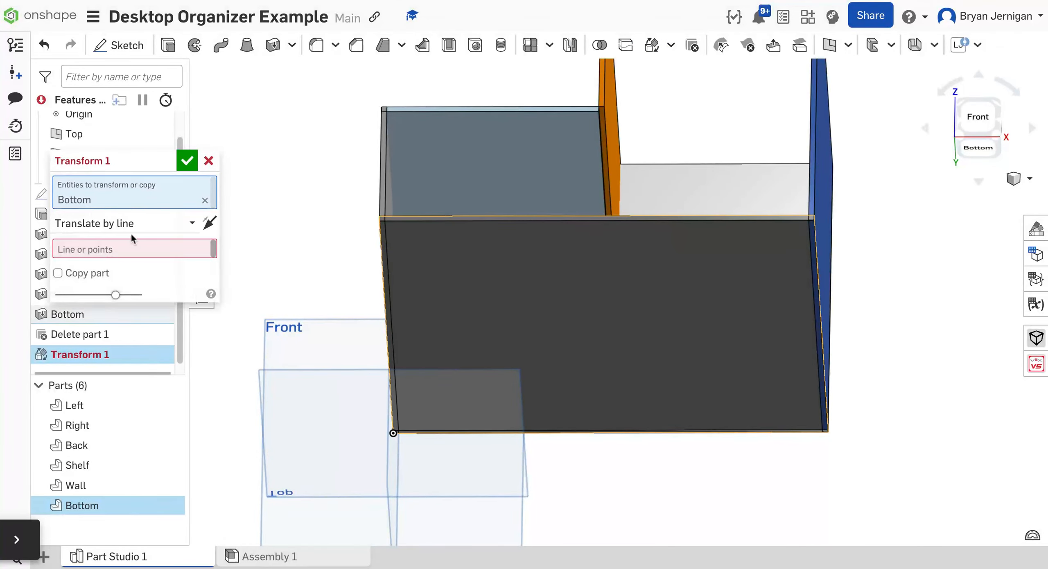
left_click(135, 223)
left_click(164, 291)
right_click_drag(207, 272, 260, 217)
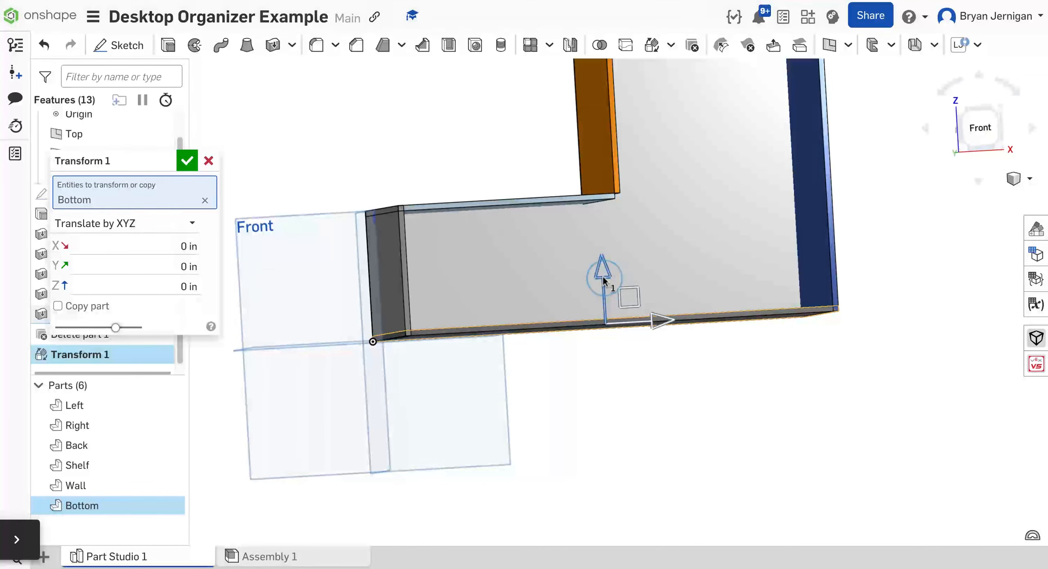
left_click(176, 291)
mouse_move(335, 565)
key("BackSpace")
type(".125")
key("Return")
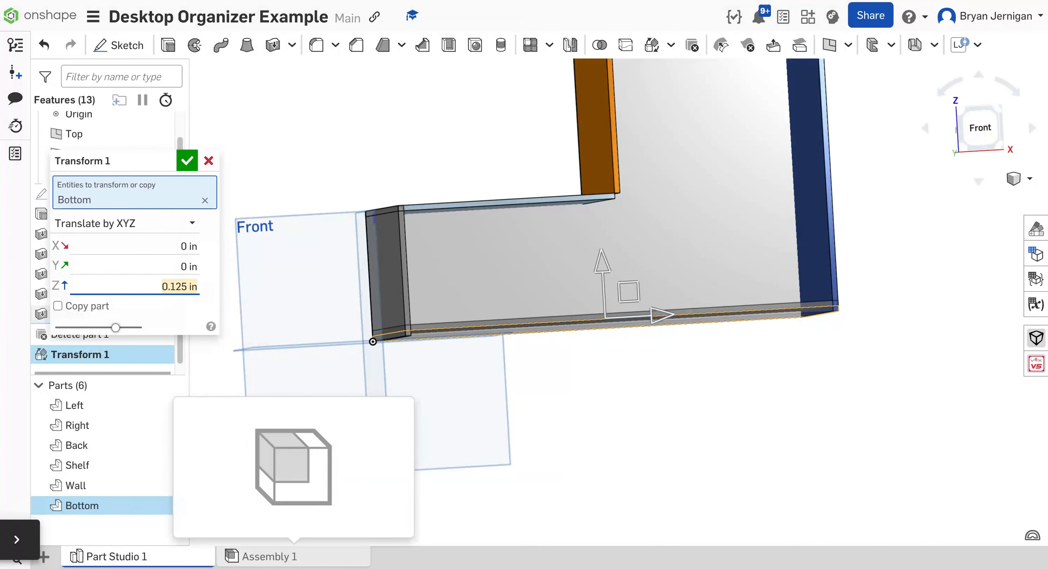
left_click(189, 162)
- Thicken the lower end face of the Wall by 0.125 in, adding the material to the Wall part
mouse_move(606, 227)
right_mouse_down()
mouse_move(586, 229)
mouse_move(604, 224)
right_mouse_up()
scroll(558, 188, "down", 1)
scroll(568, 186, "up", 5)
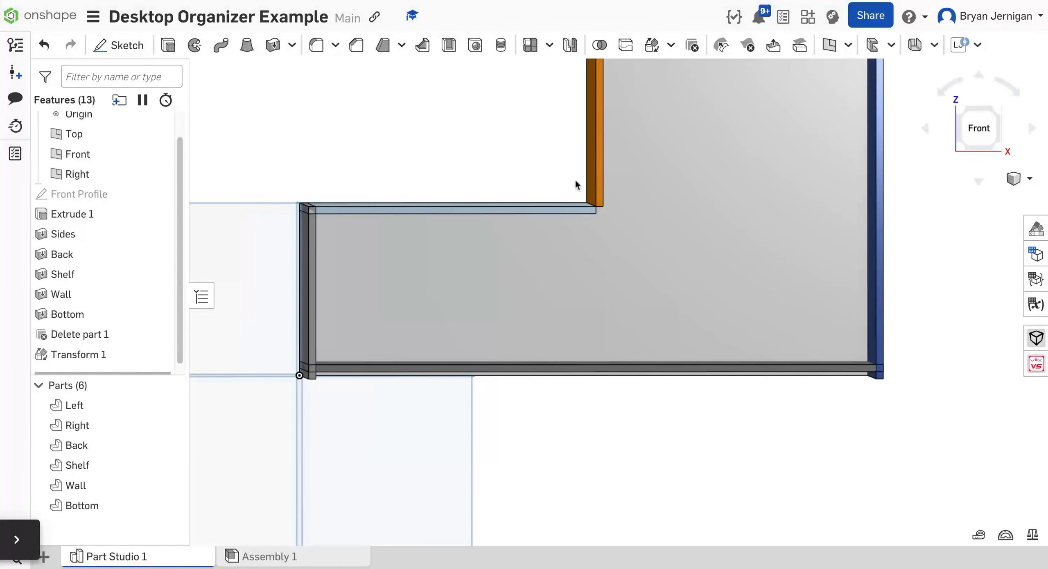
scroll(755, 206, "up", 4)
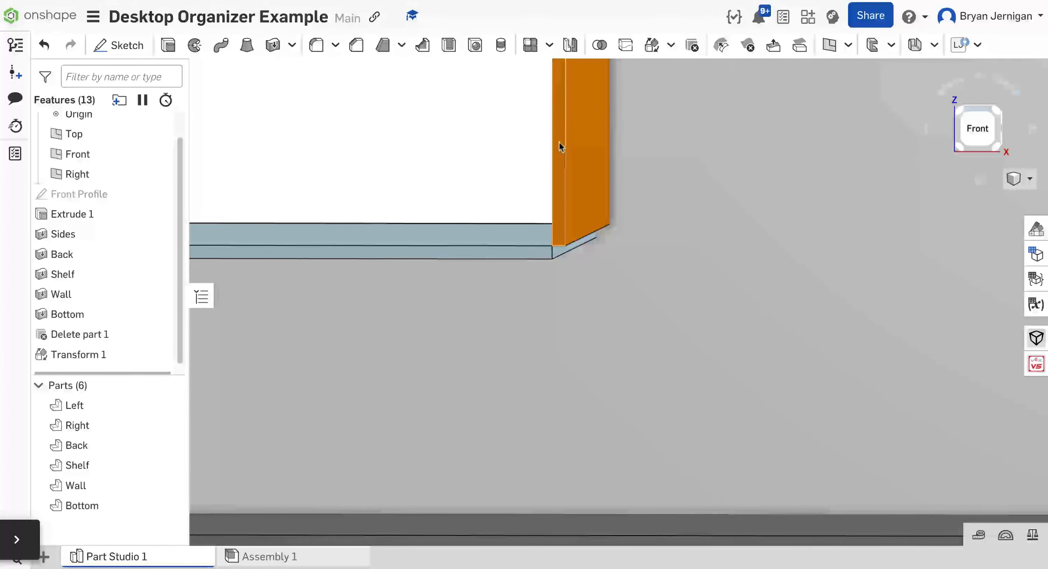
right_click_drag(608, 175, 620, 158)
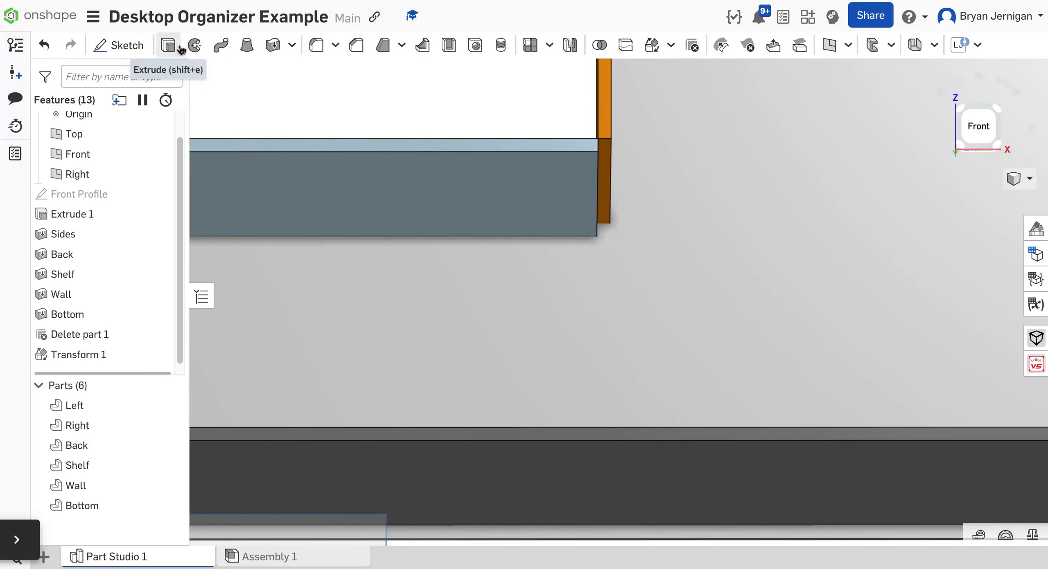
left_click(273, 45)
left_click(606, 174)
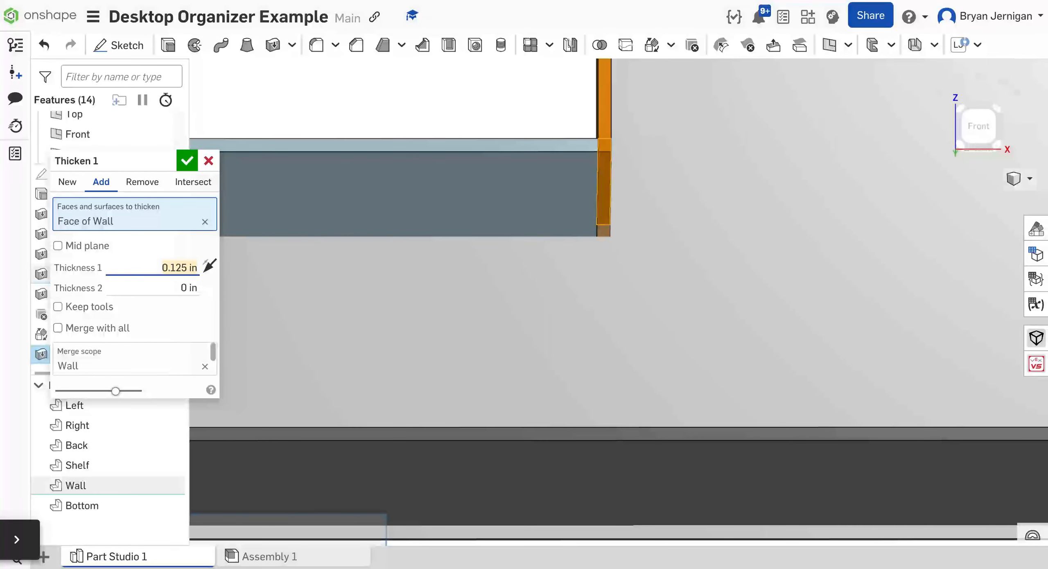
left_click(187, 161)
- With the Wall temporarily hidden, thicken the Shelf's inner end face by 0.125 in, added to the Shelf part
scroll(544, 227, "up", 5)
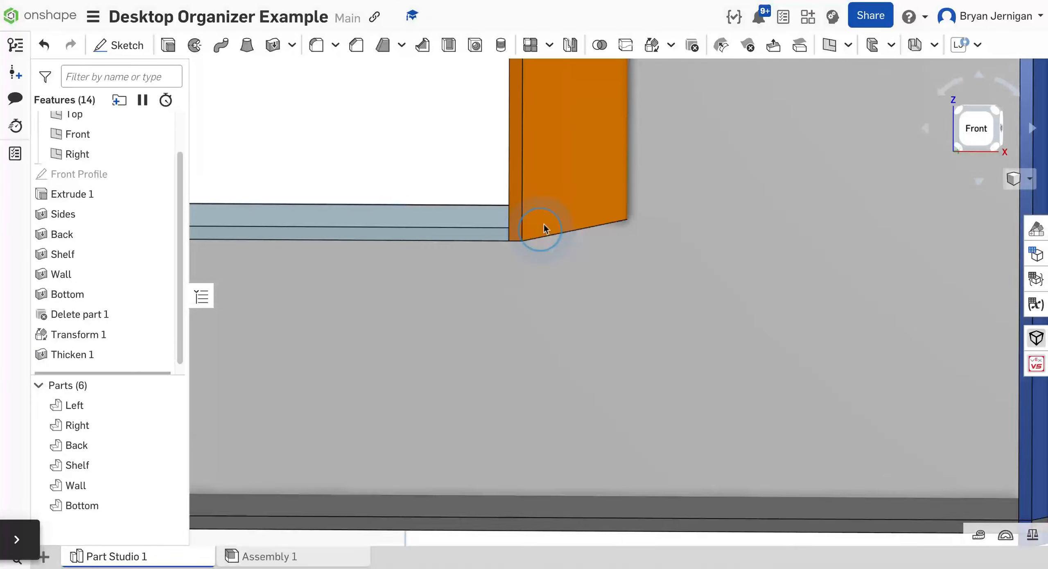
right_click(555, 154)
left_click(595, 123)
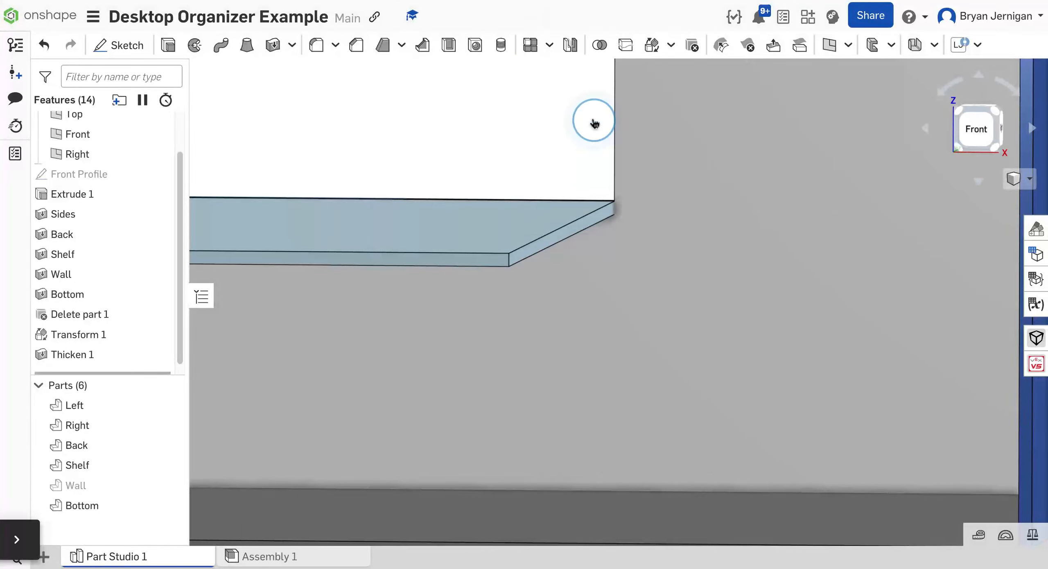
left_click(273, 46)
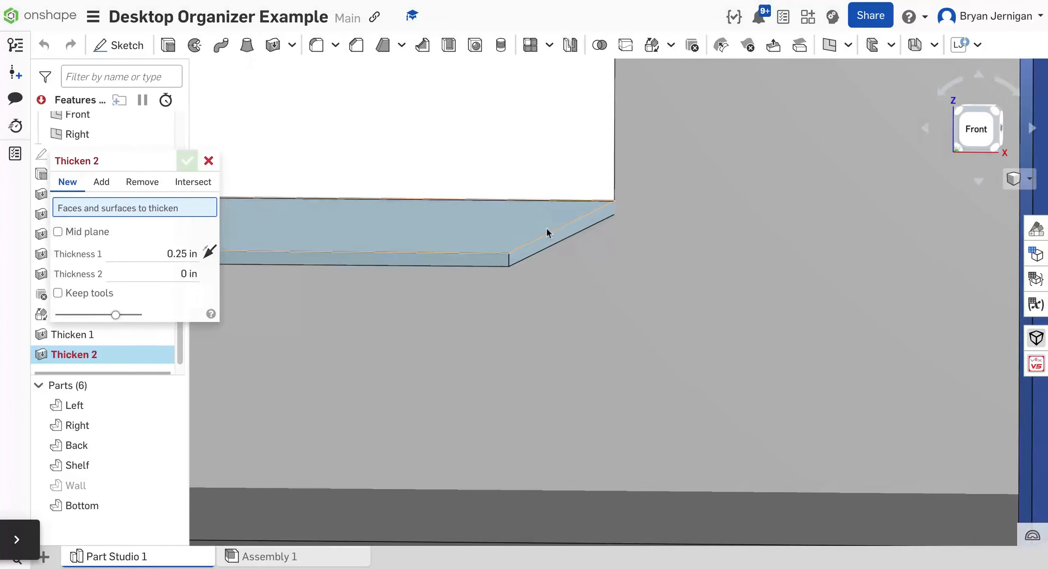
left_click(552, 244)
left_click(165, 271)
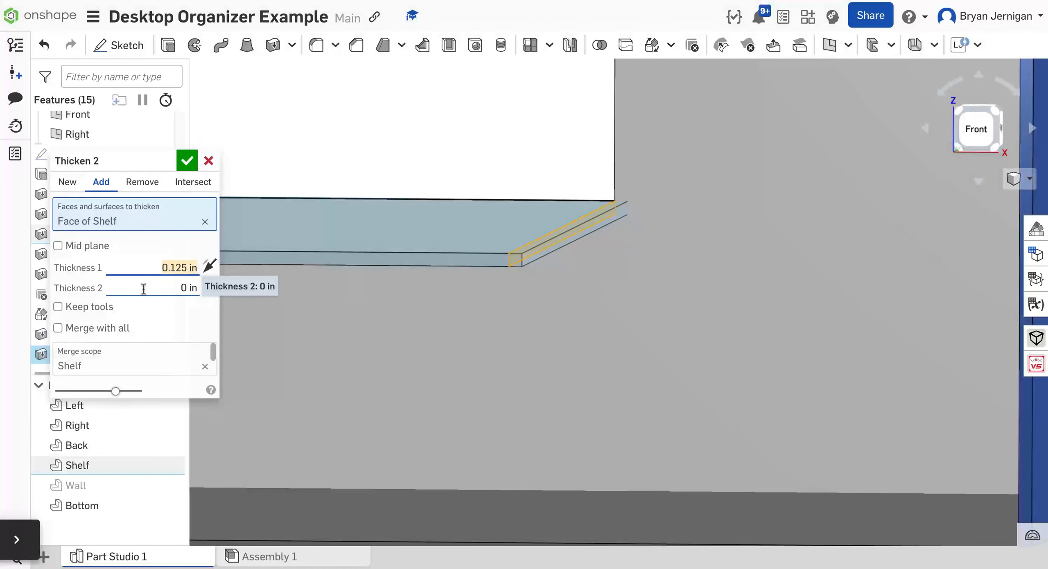
left_click(191, 164)
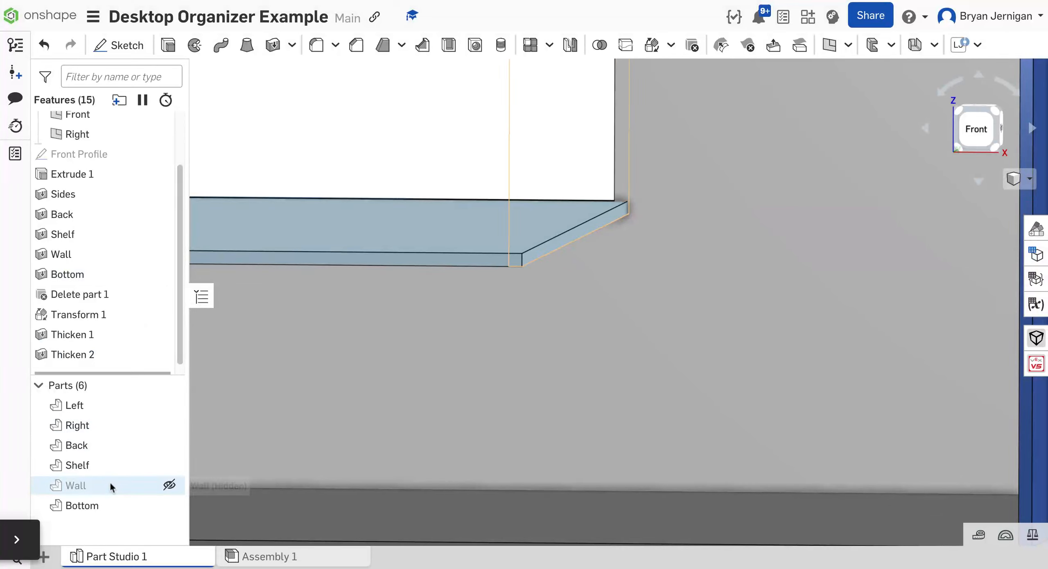
left_click(168, 487)
- Hide the Shelf and extrude the Wall's lower end face up to the underside of the Bottom panel, merged with the Wall
scroll(516, 279, "down", 5)
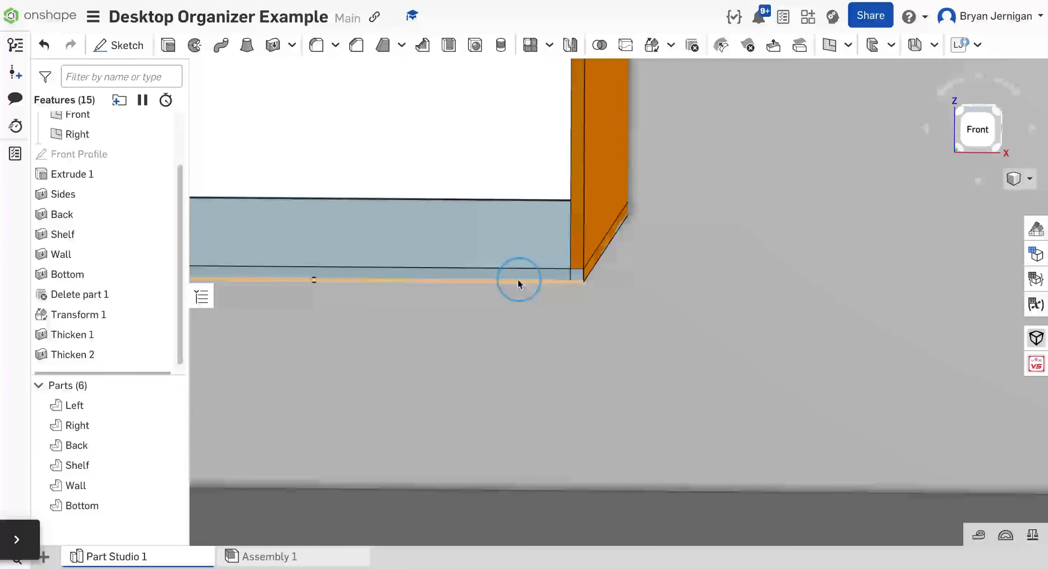
mouse_move(626, 227)
right_mouse_down()
mouse_move(630, 240)
mouse_move(626, 207)
right_mouse_up()
key("y")
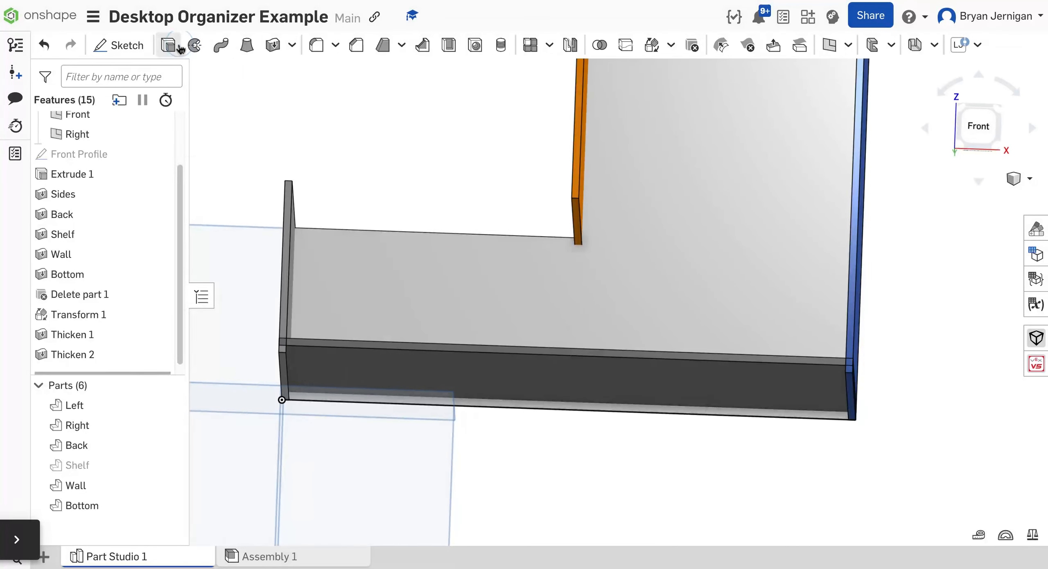
left_click(179, 46)
left_click(575, 217)
left_click(138, 268)
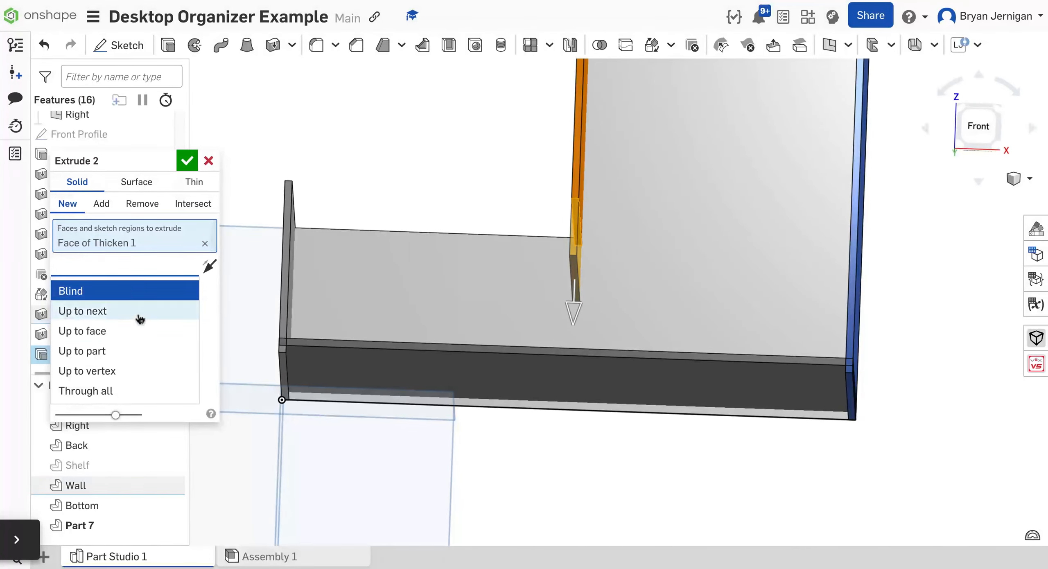
left_click(137, 337)
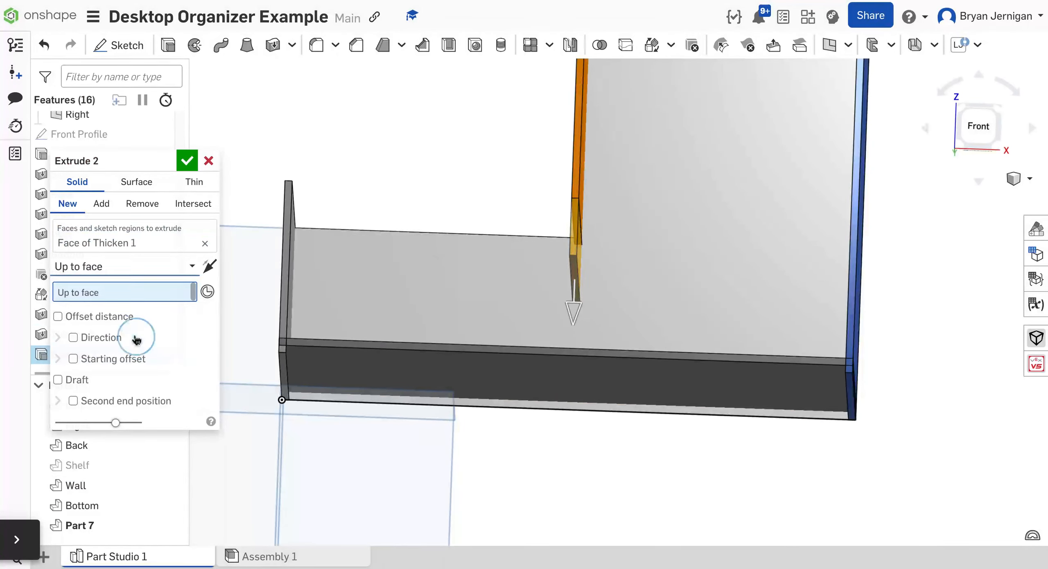
left_click(576, 389)
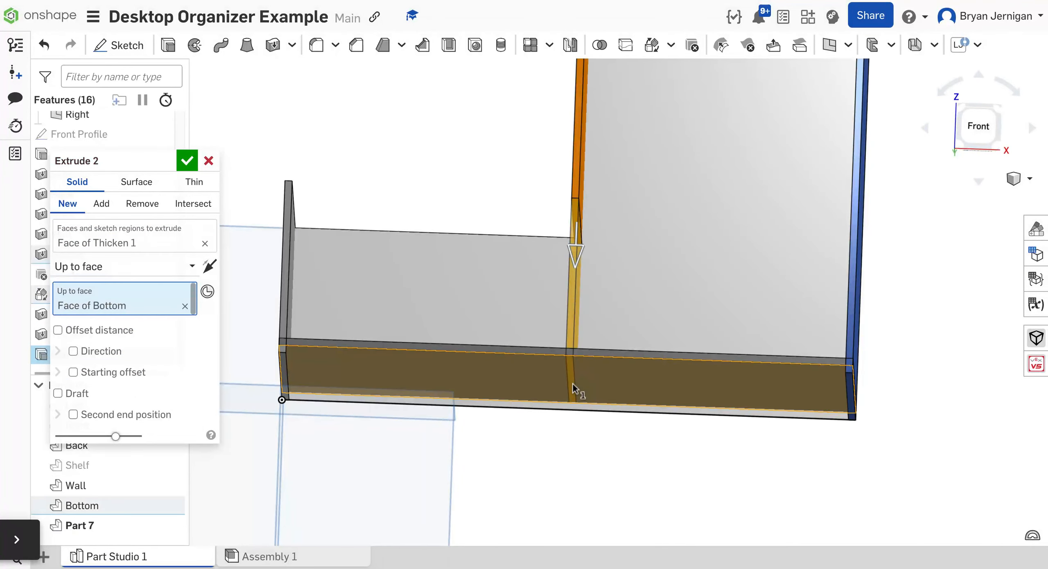
left_click(102, 204)
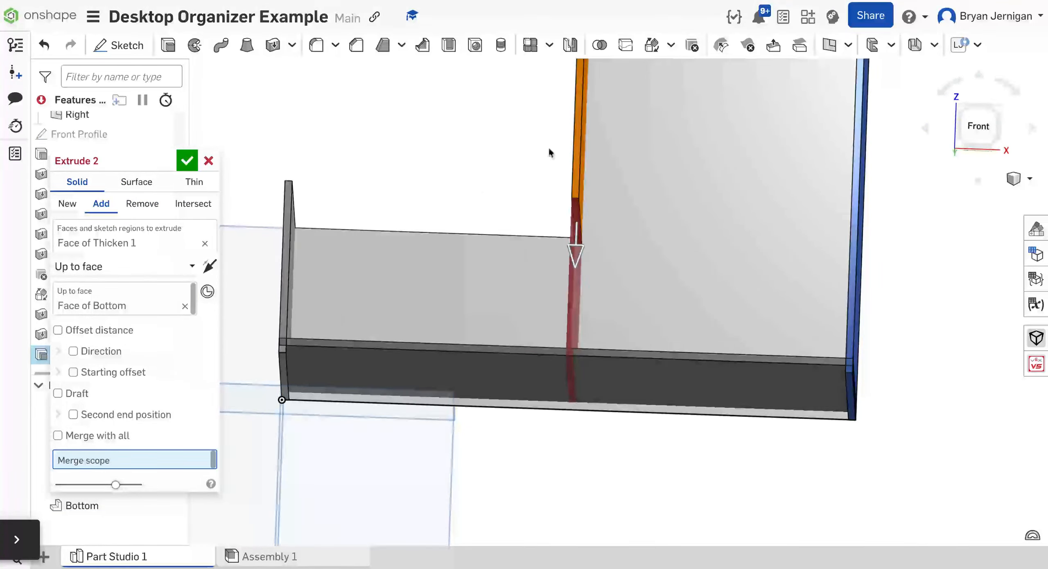
left_click(581, 140)
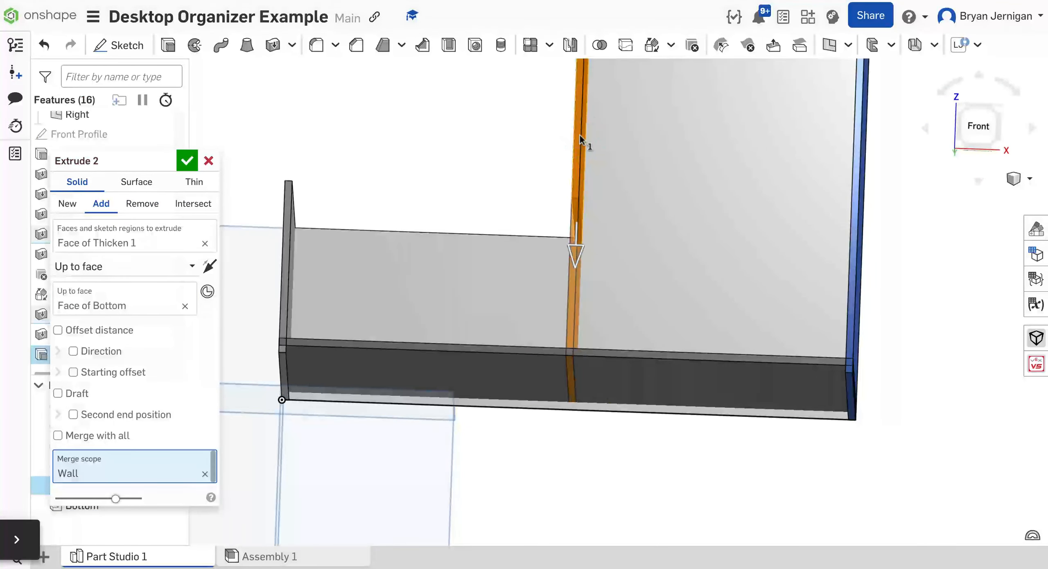
left_click(187, 166)
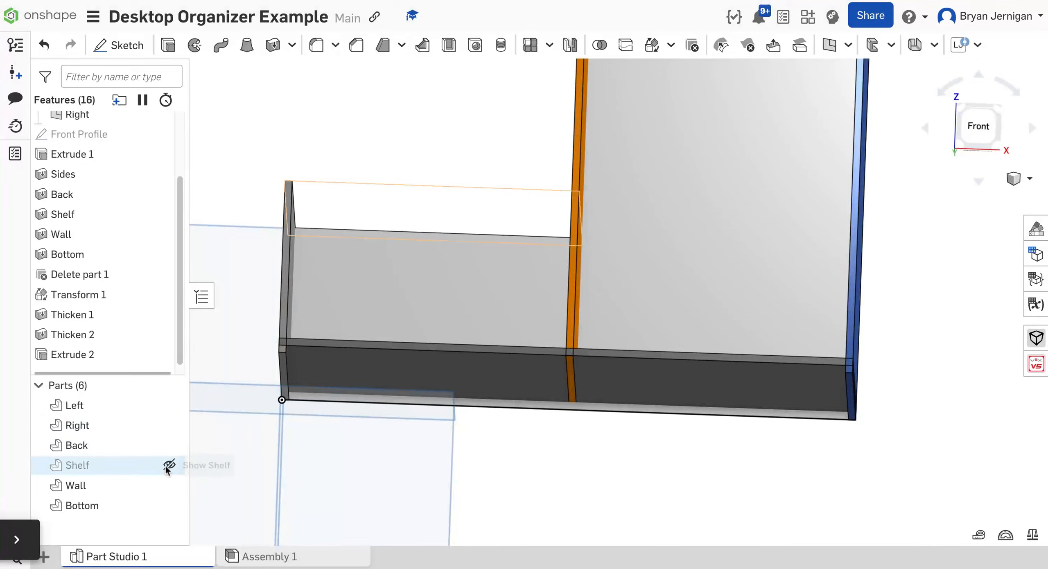
- Fillet the upper front corner edges of the Wall and the tall right side panel with a 1 in radius
mouse_move(460, 233)
right_mouse_down()
mouse_move(457, 251)
mouse_move(479, 256)
mouse_move(456, 250)
mouse_move(469, 246)
mouse_move(468, 258)
mouse_move(468, 243)
mouse_move(481, 244)
mouse_move(461, 224)
right_mouse_up()
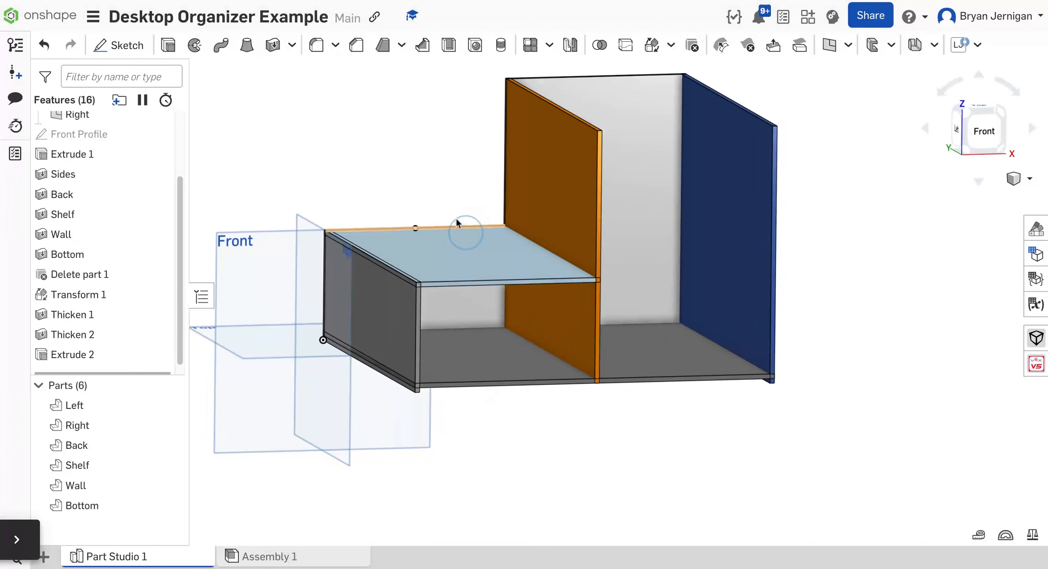
left_click(316, 45)
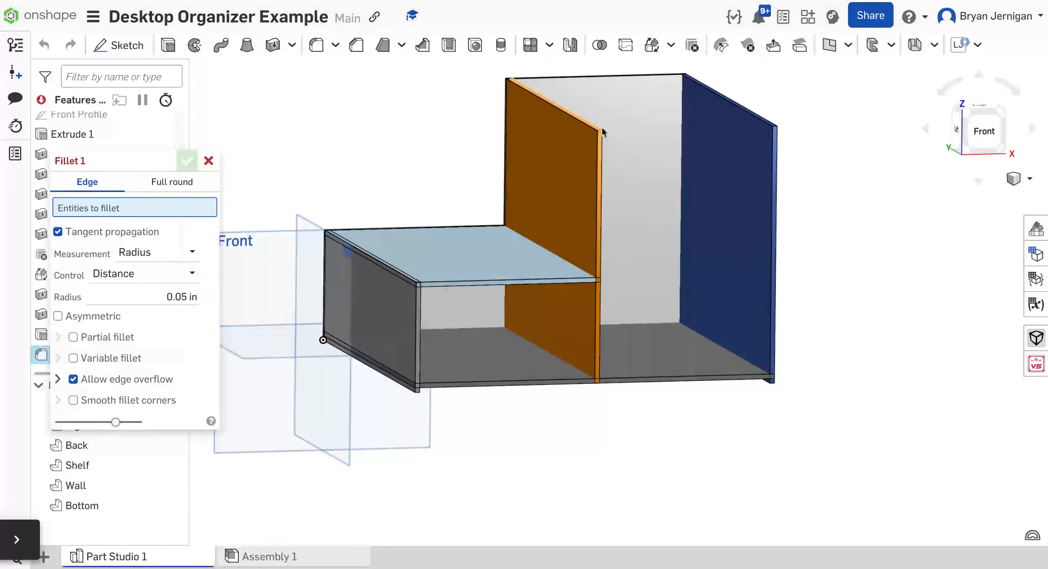
scroll(602, 135, "up", 4)
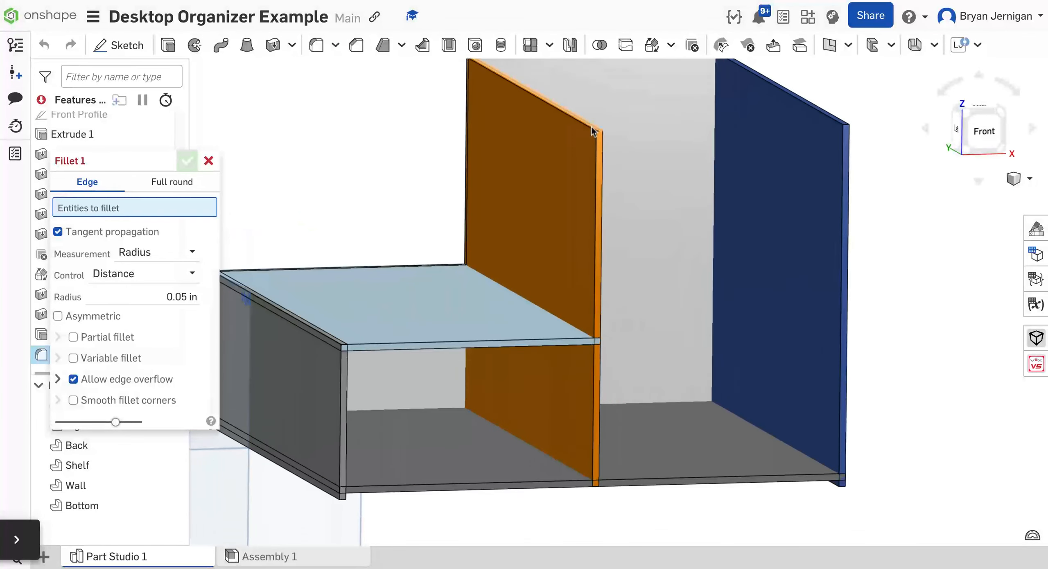
left_click(602, 139)
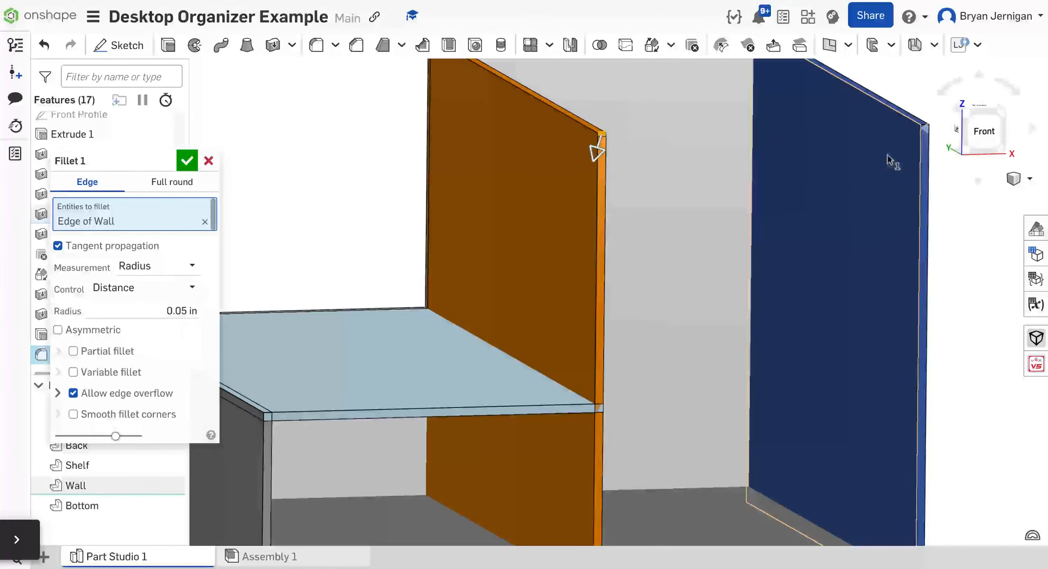
scroll(926, 134, "up", 2)
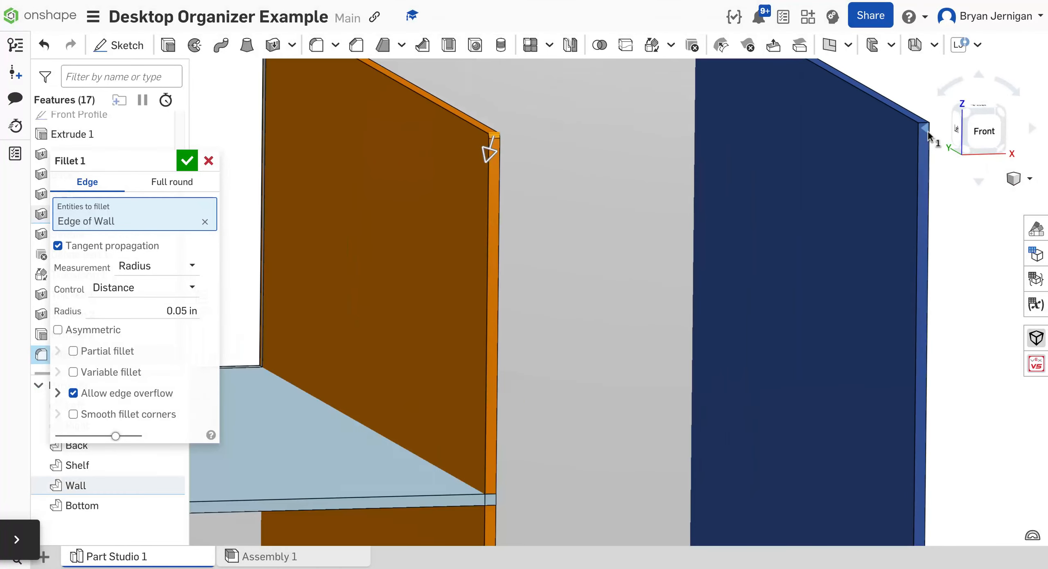
right_click_drag(919, 131, 830, 168)
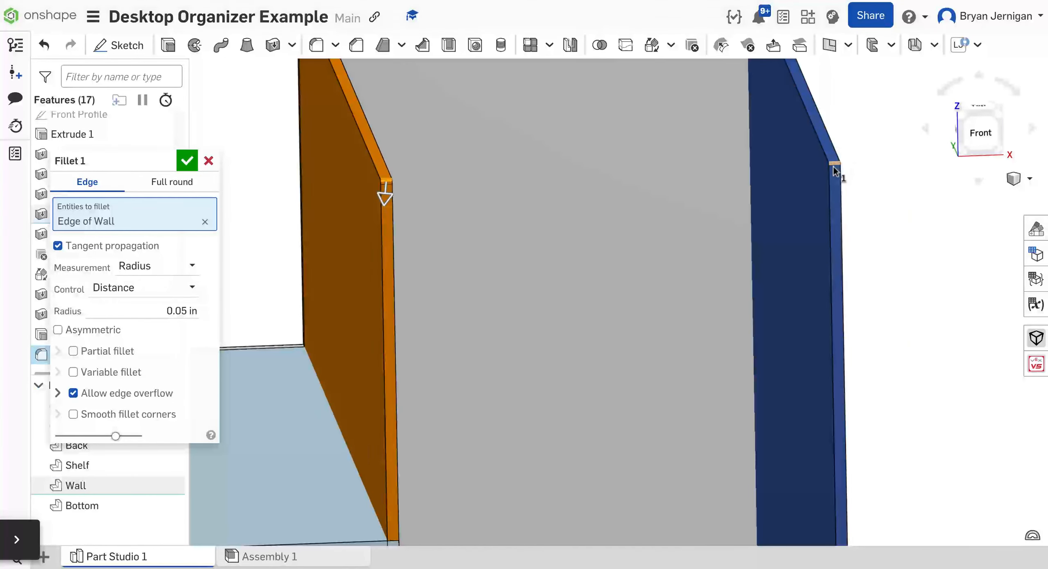
left_click(835, 171)
left_click(131, 308)
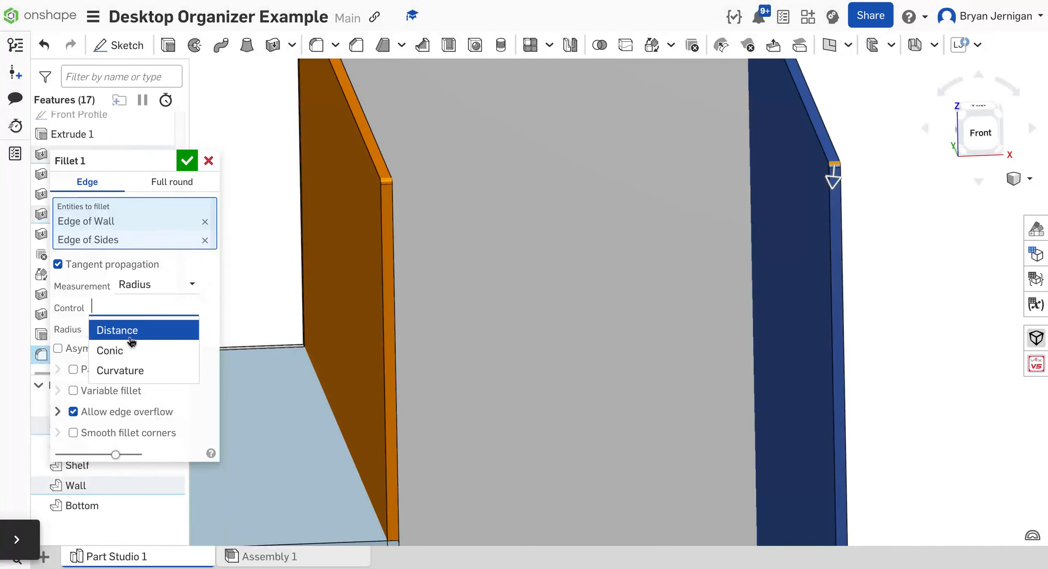
left_click(227, 301)
left_click(148, 323)
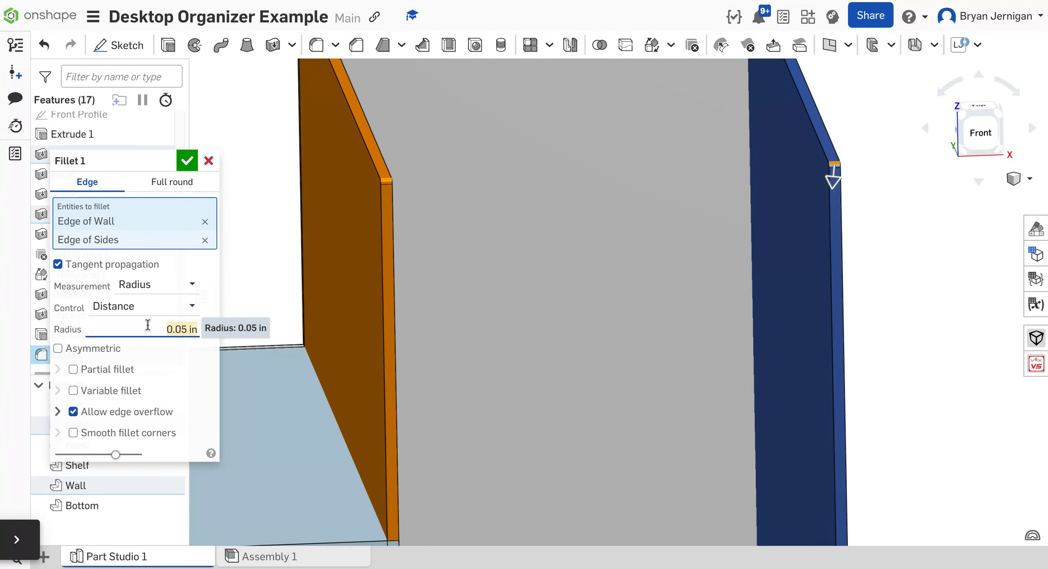
type("1")
key("Return")
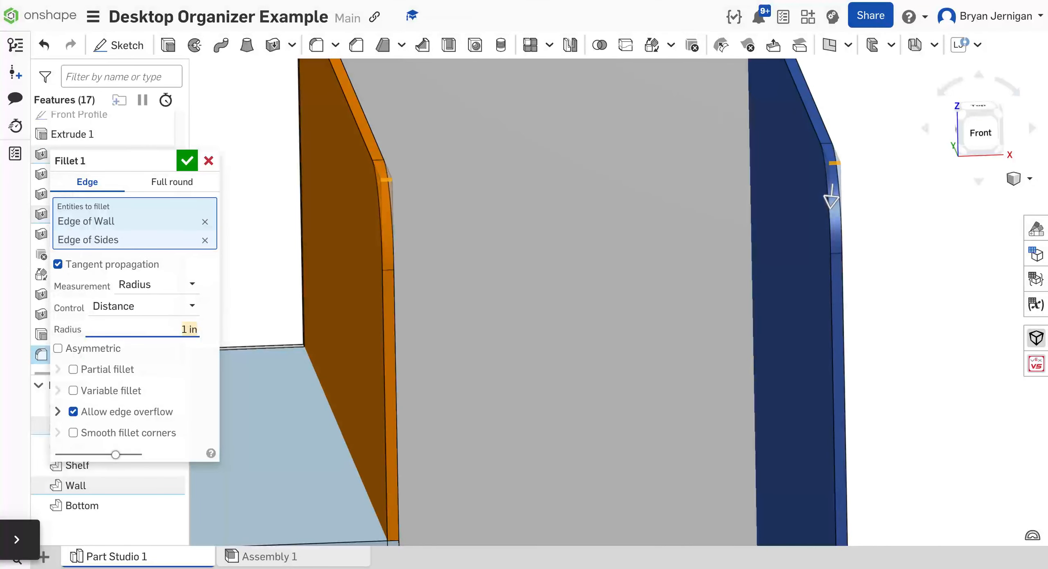
right_click_drag(369, 270, 487, 258)
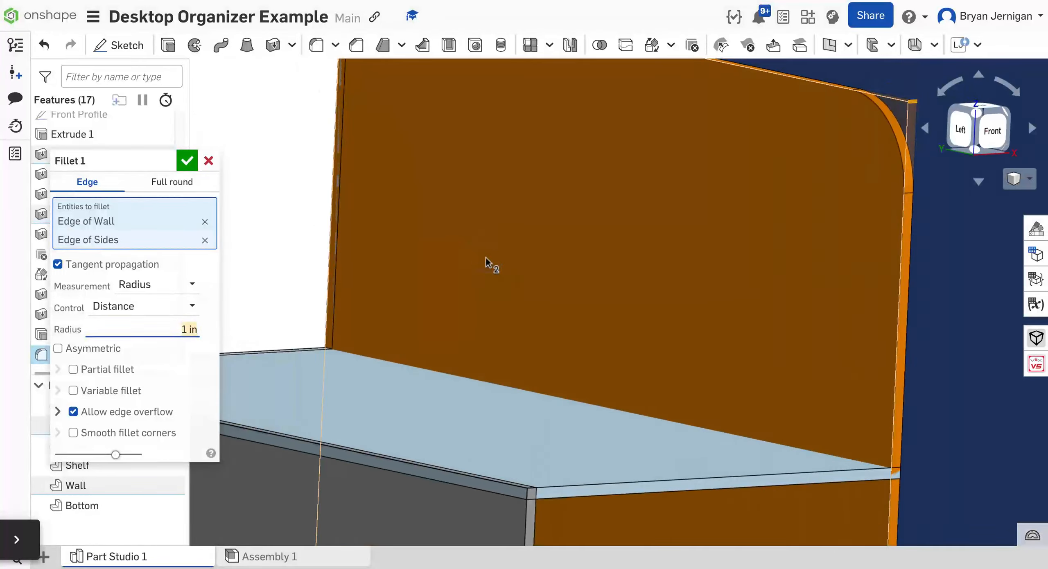
scroll(486, 255, "down", 3)
right_click_drag(519, 252, 567, 254)
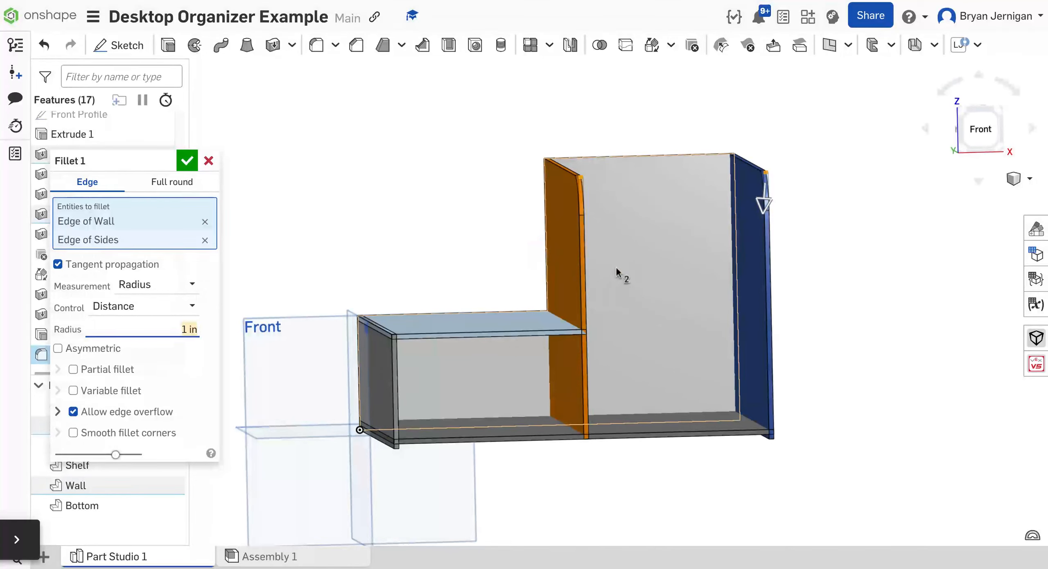
scroll(466, 237, "down", 1)
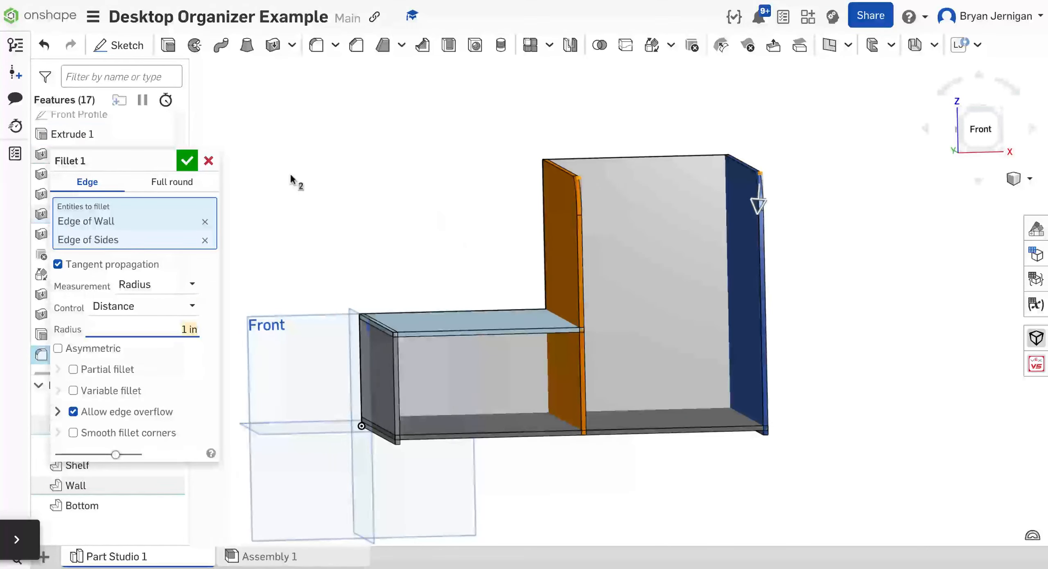
left_click(188, 160)
- Open the Laser Joint feature to view its single-joint options
mouse_move(451, 184)
right_mouse_down()
mouse_move(428, 180)
mouse_move(460, 179)
mouse_move(452, 178)
mouse_move(461, 190)
mouse_move(457, 183)
right_mouse_up()
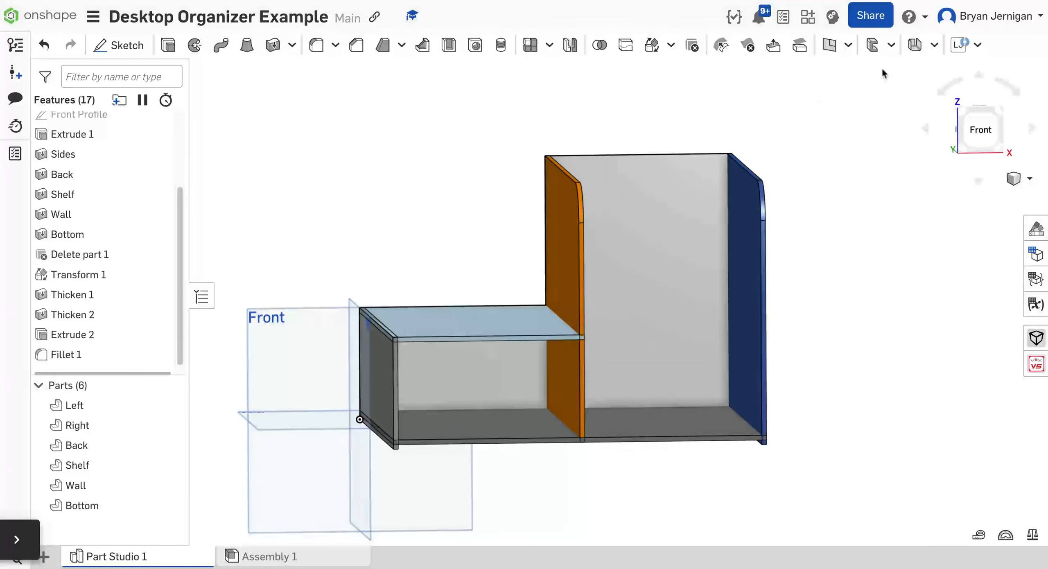
left_click(958, 44)
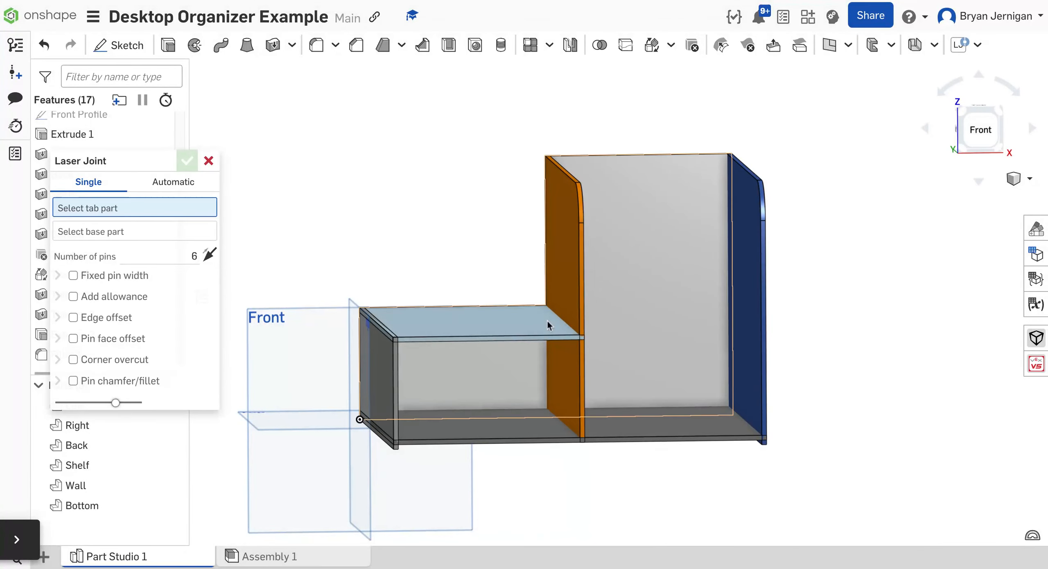
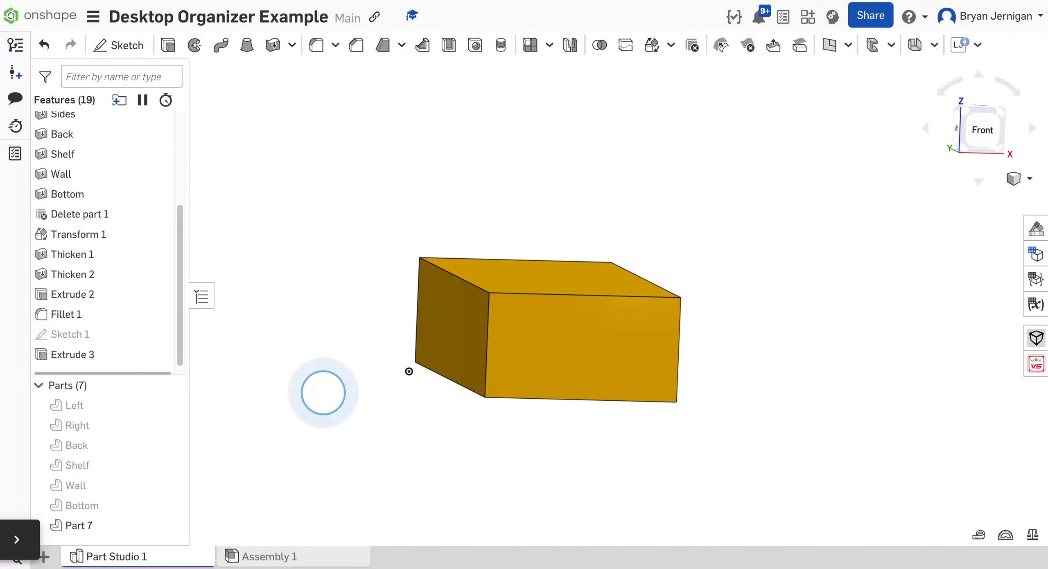
- Thicken the drawer block's left and right faces inward by 0.125 in as new parts, naming the feature D. LR Walls
left_click(275, 47)
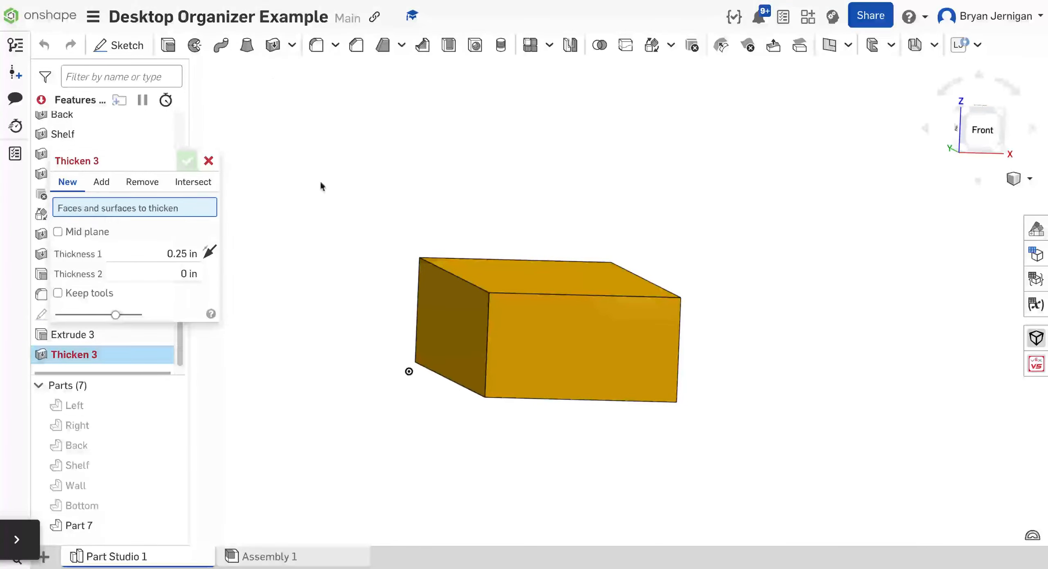
left_click(442, 340)
right_click_drag(540, 285, 619, 235)
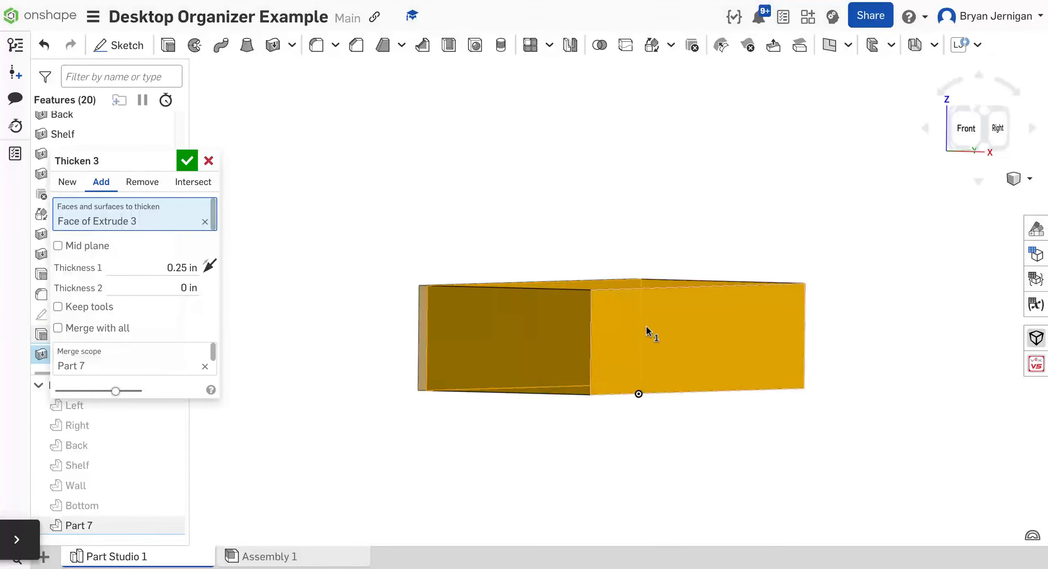
left_click(646, 323)
left_click(67, 182)
left_click(209, 285)
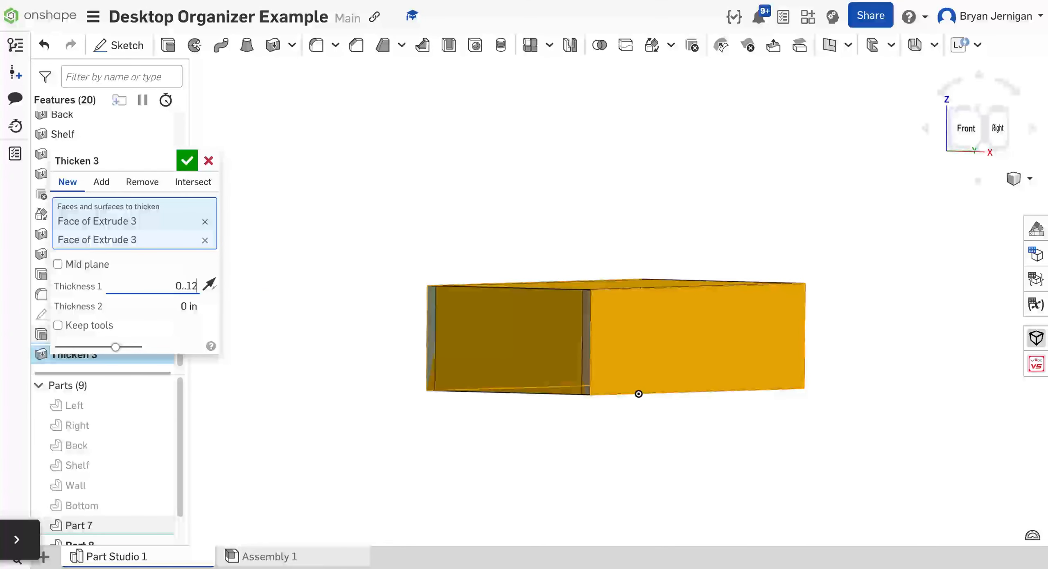
key("Return")
left_click(162, 160)
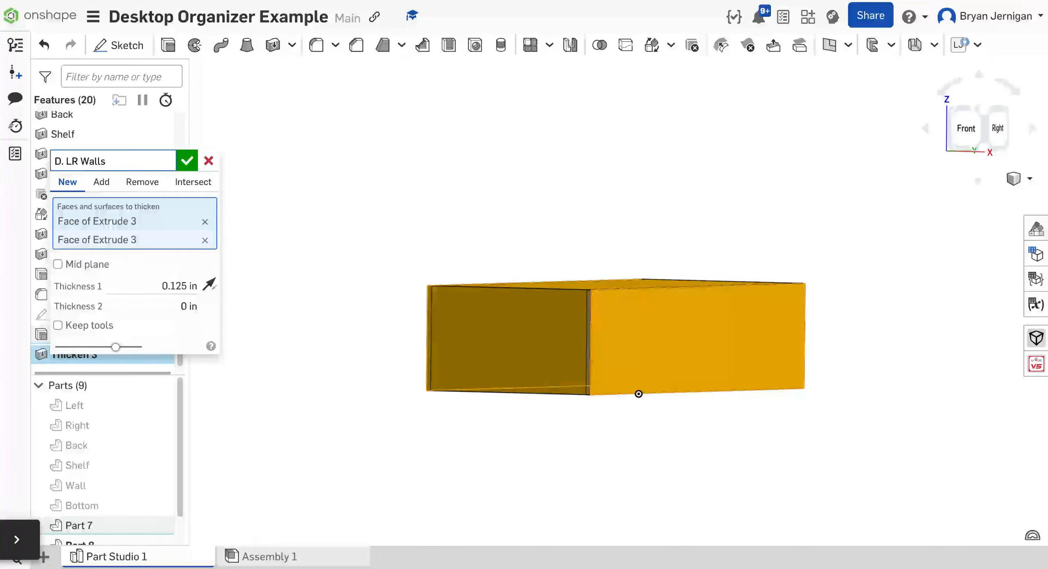
left_click(182, 164)
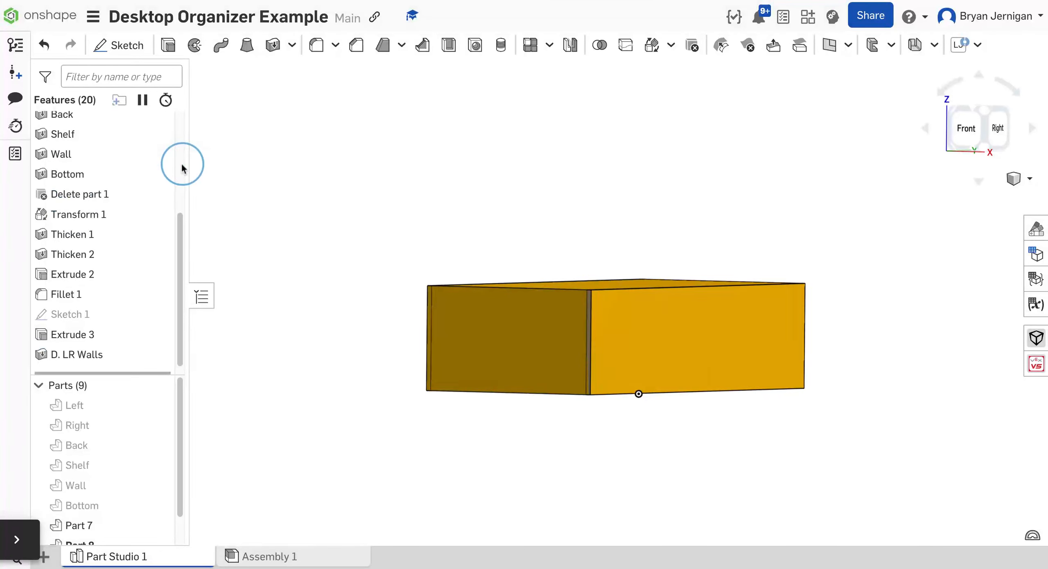
- Thicken the drawer block's front and back faces inward by 0.125 in as new parts, naming the feature D. FB
right_click_drag(463, 187, 466, 185)
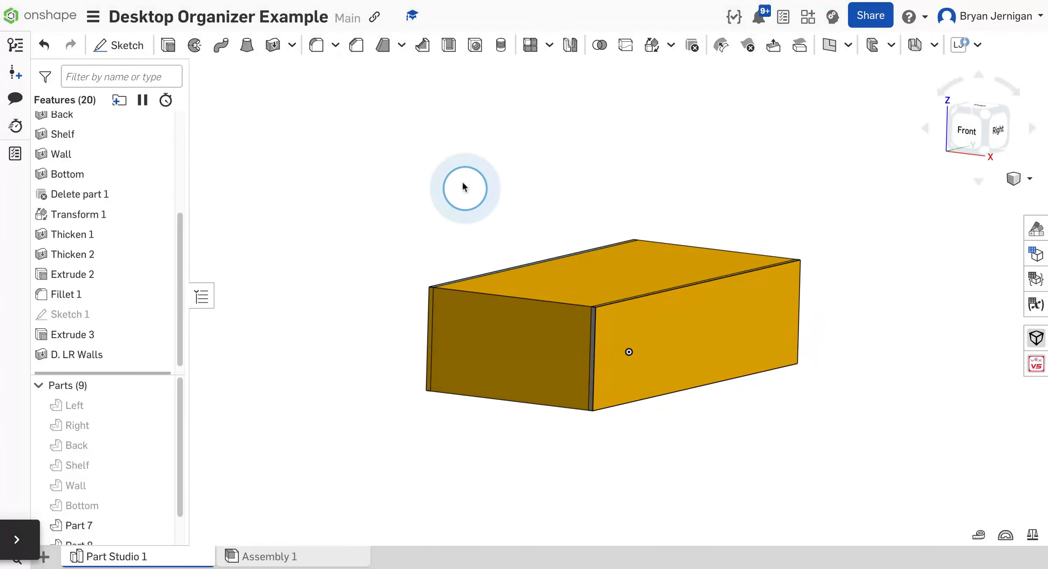
left_click(168, 46)
left_click(272, 45)
right_click_drag(687, 198, 643, 197)
left_click(841, 294)
right_click_drag(565, 134, 657, 138)
left_click(479, 359)
left_click(209, 285)
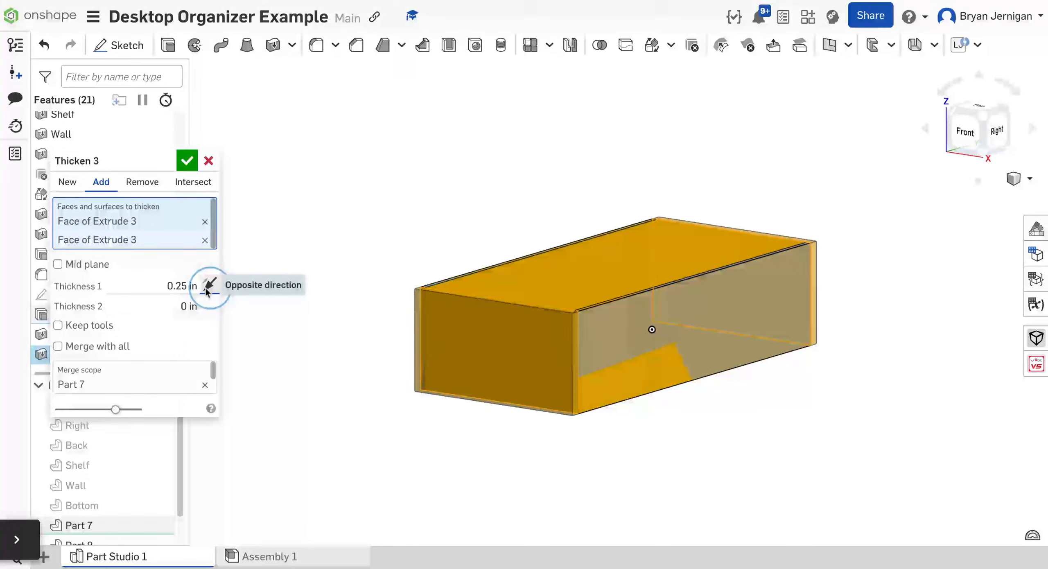
left_click(166, 283)
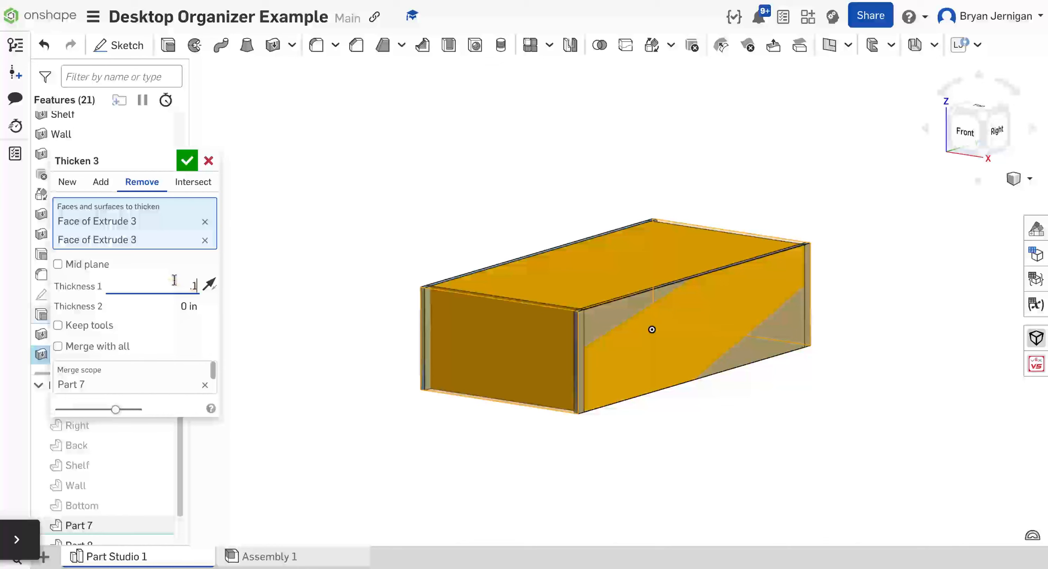
left_click(76, 185)
left_click(166, 163)
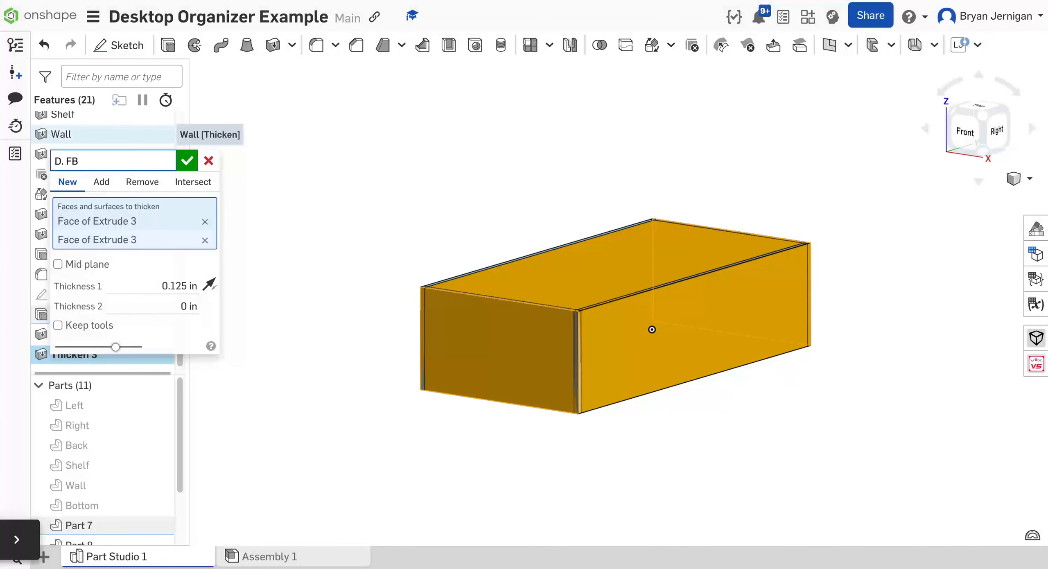
left_click(188, 162)
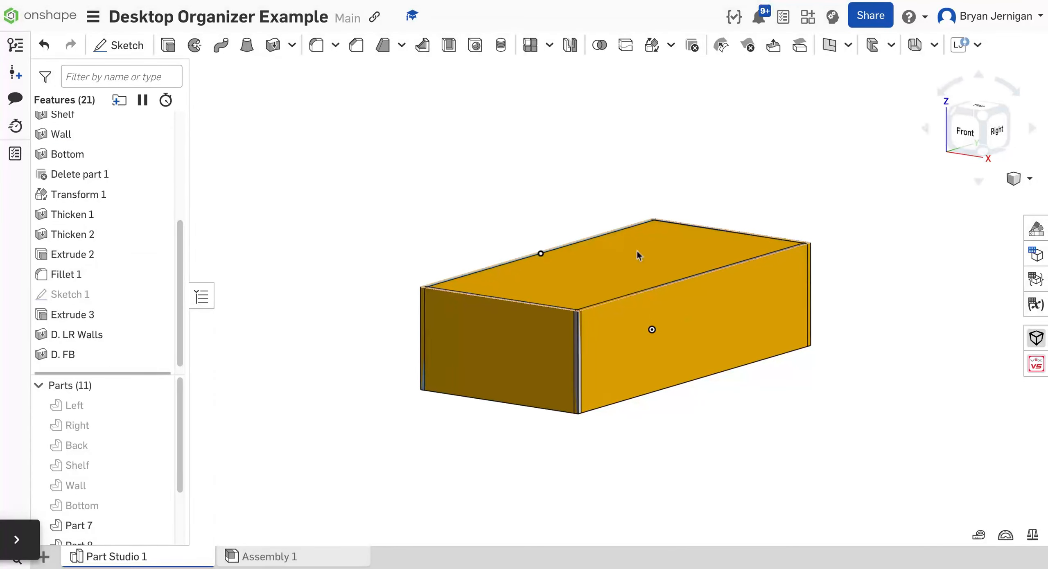
- Thicken the drawer block's underside inward by 0.125 in as a new part, naming the feature D. Bottom
right_click_drag(694, 257, 393, 100)
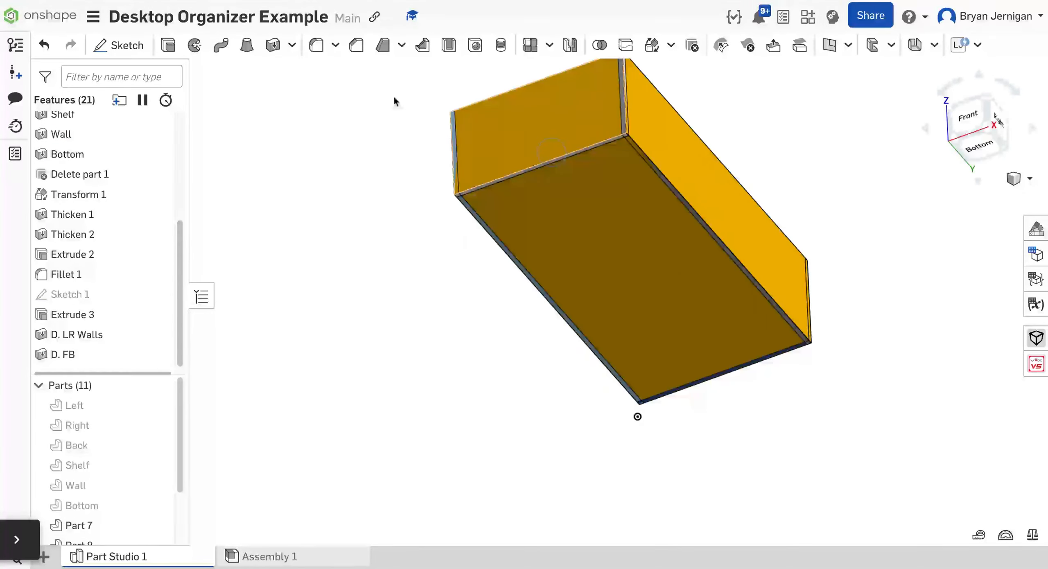
left_click(274, 45)
left_click(564, 269)
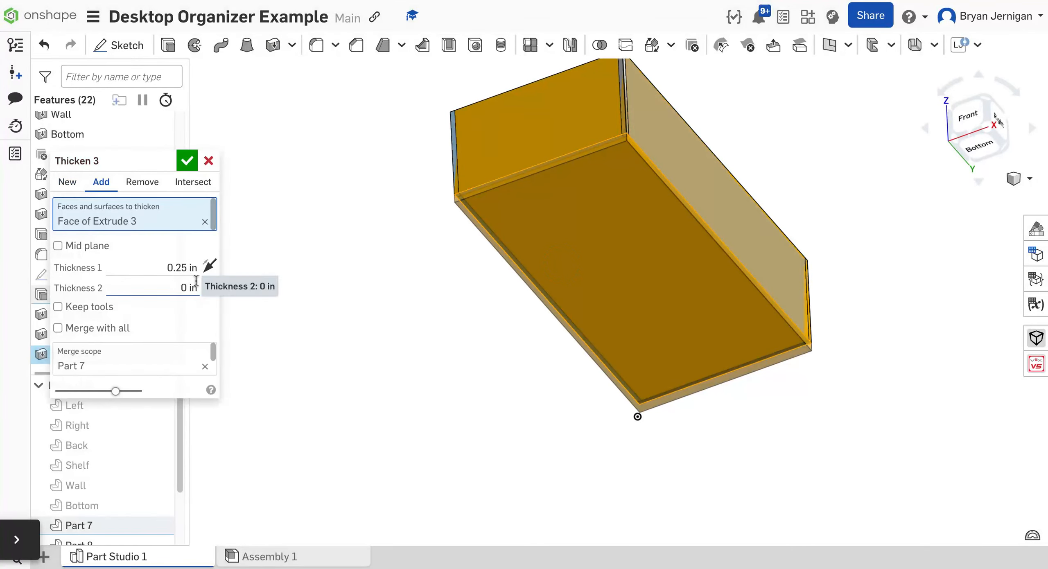
left_click(207, 271)
type(".125")
key("Return")
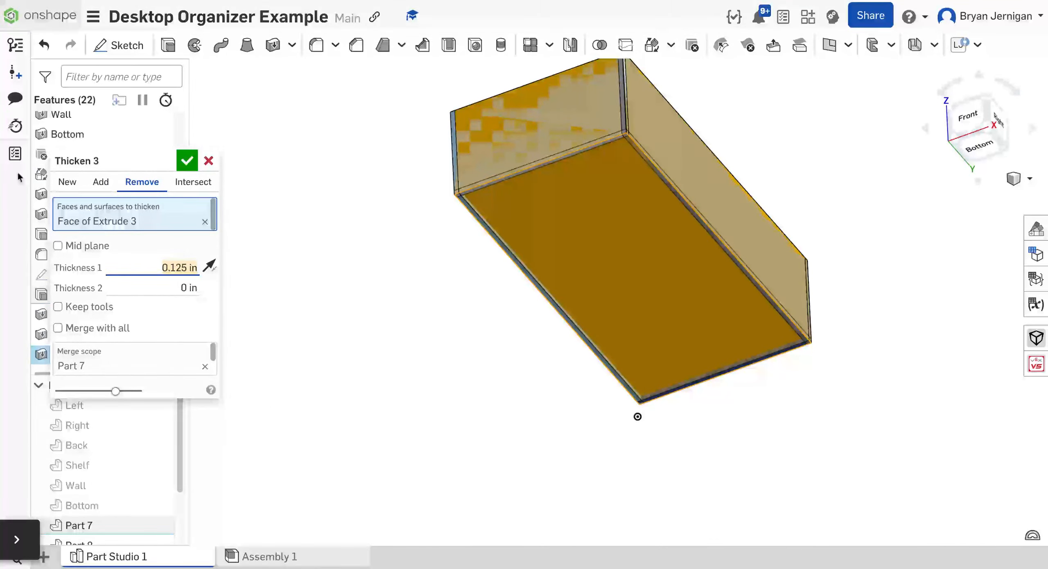
left_click(67, 182)
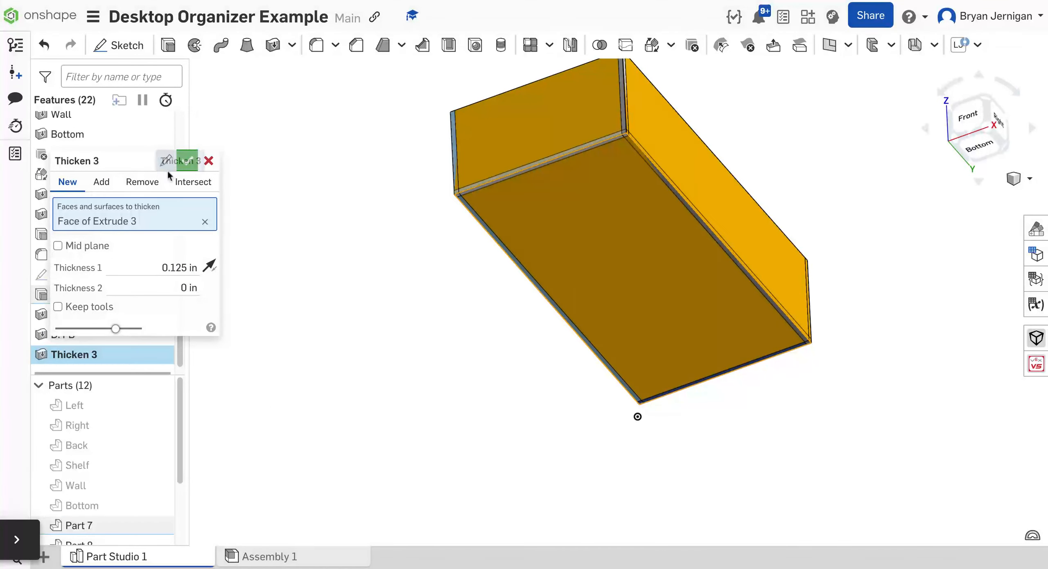
left_click(165, 164)
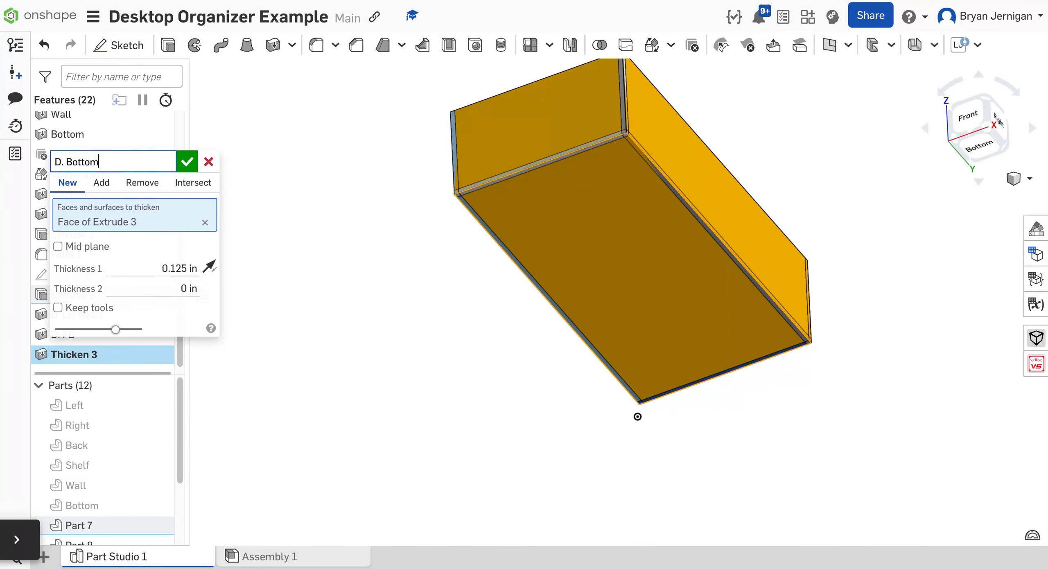
left_click(188, 162)
- Delete Part 7, the solid block enclosed by the drawer panels
right_click_drag(527, 156, 490, 278)
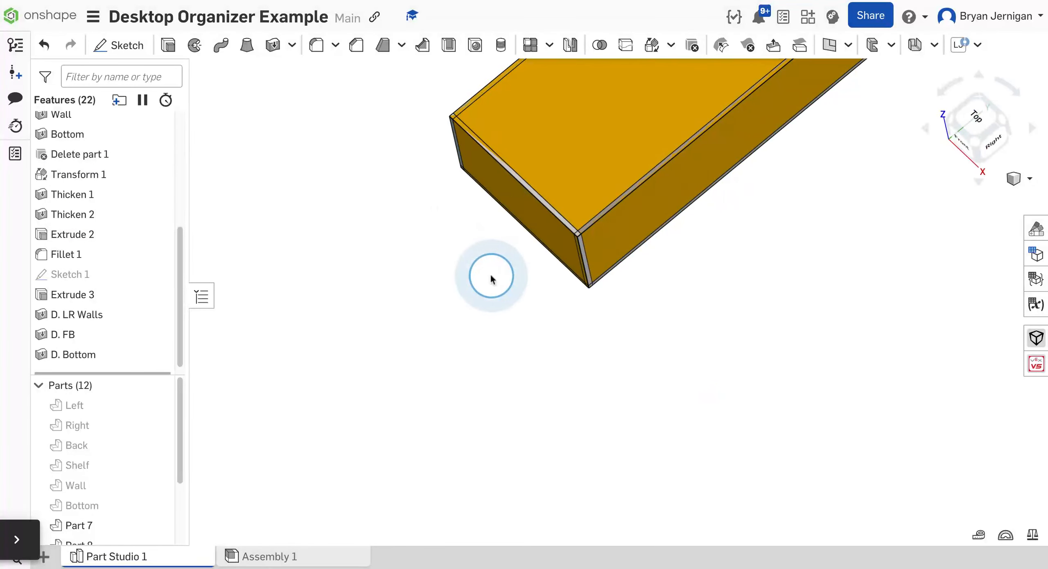
right_click(642, 113)
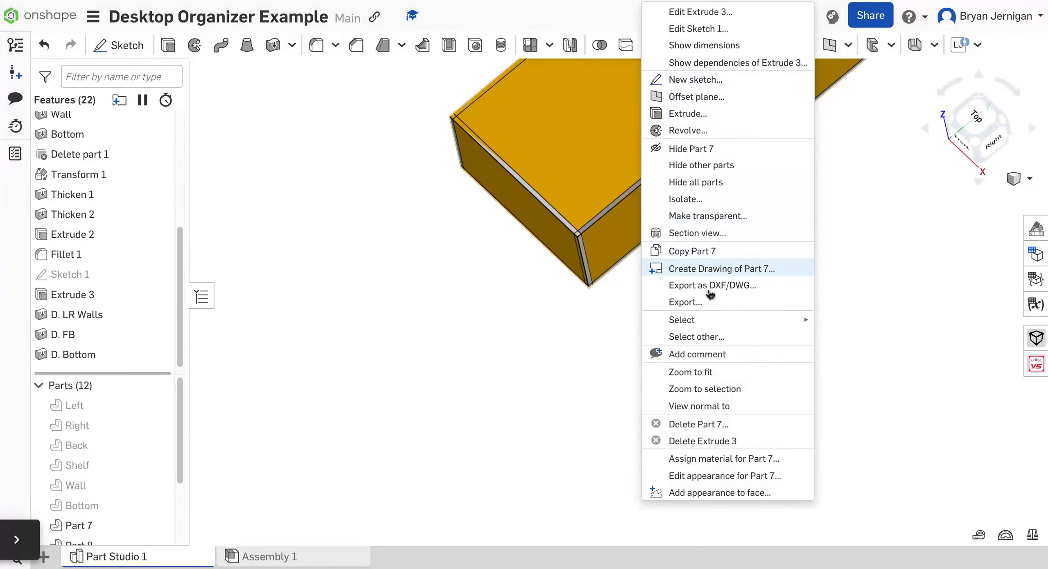
left_click(698, 424)
right_click_drag(656, 405, 591, 191)
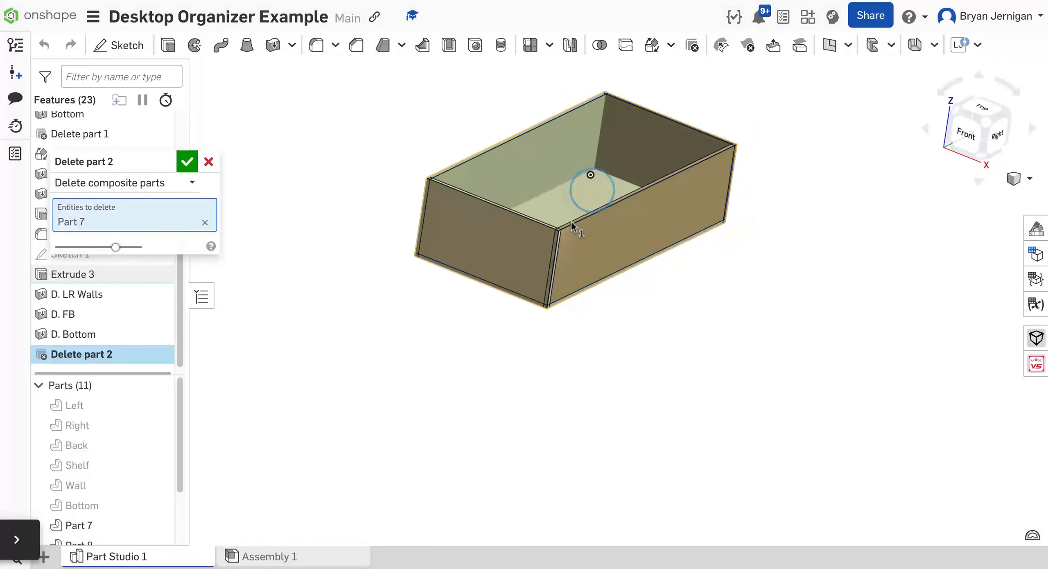
right_click_drag(437, 320, 467, 298)
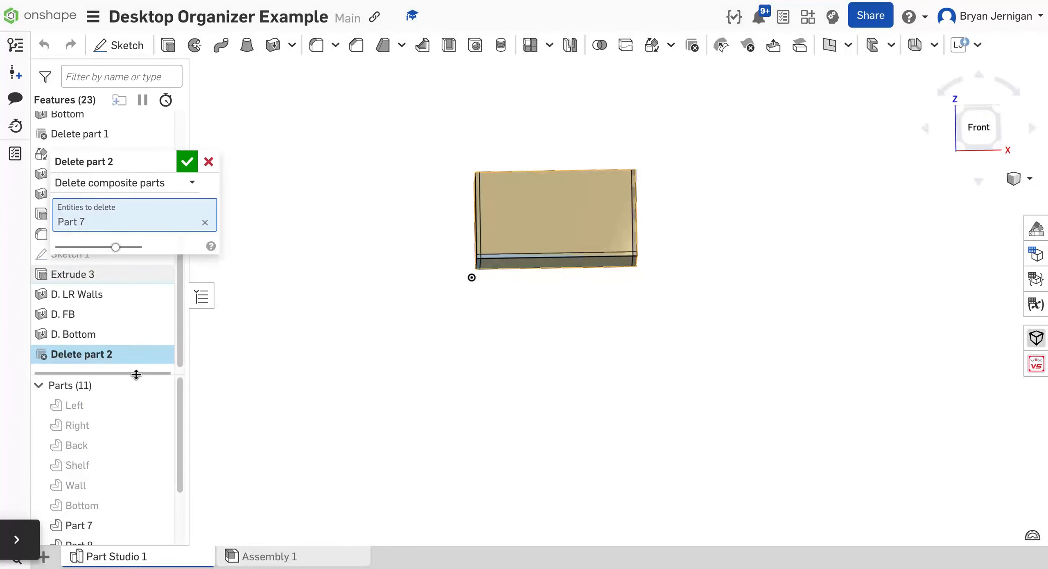
- Show the organizer's Left, Right, Shelf, Wall and Bottom panels and accept the part deletion
left_click(159, 404)
left_click(159, 425)
left_click(159, 453)
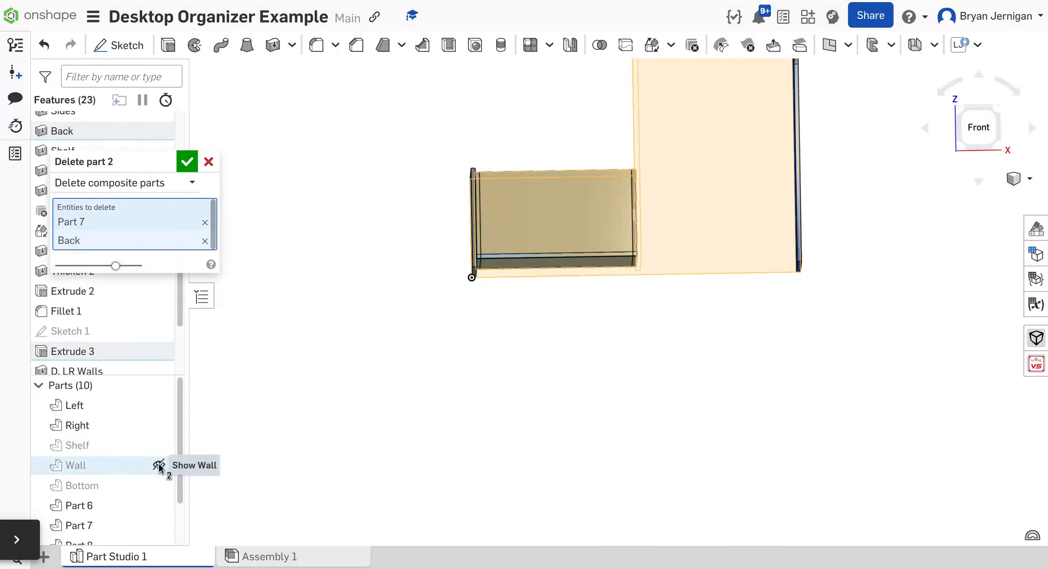
left_click(158, 444)
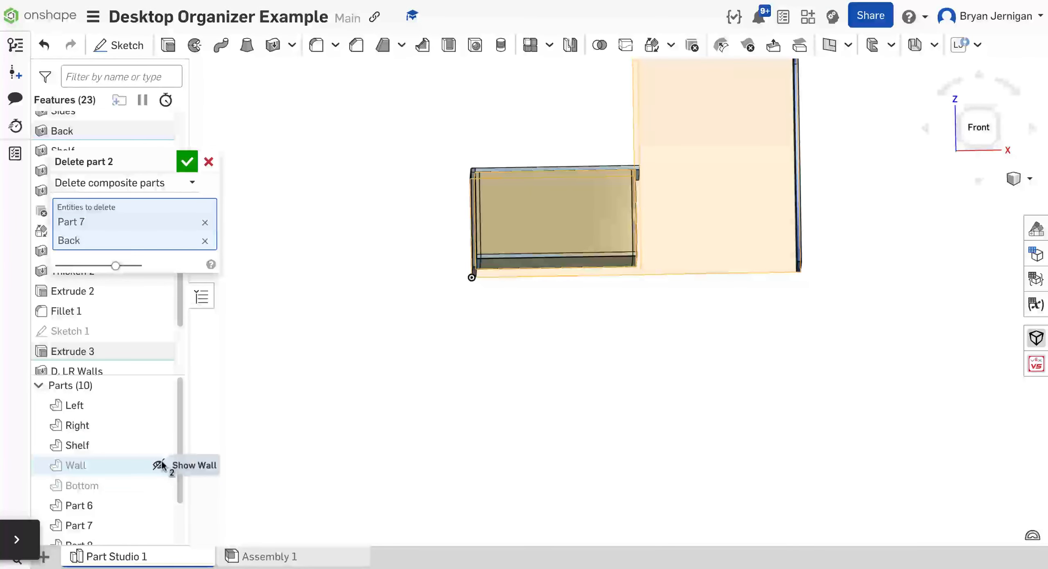
left_click(159, 465)
left_click(159, 486)
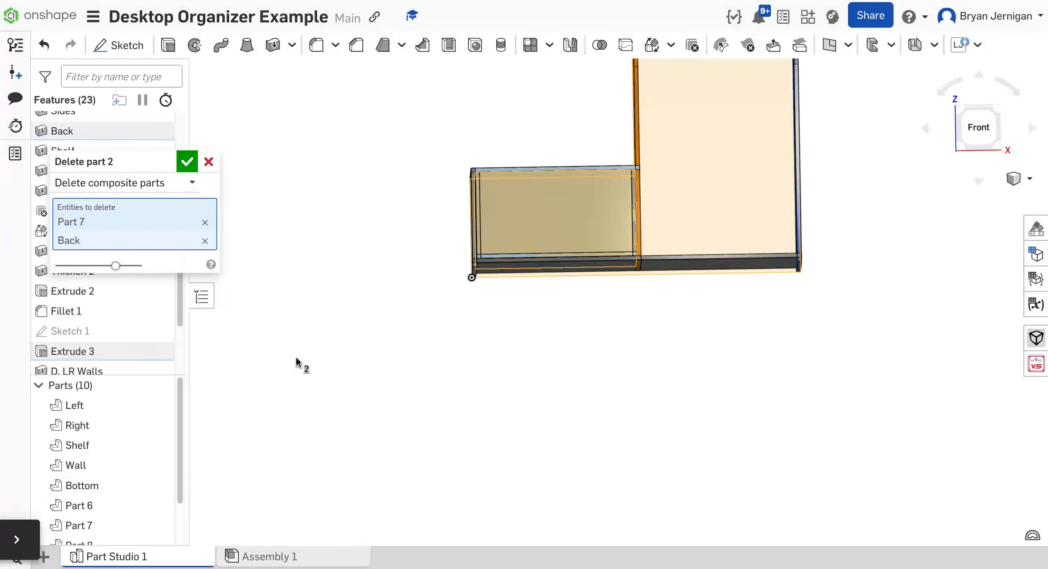
scroll(359, 347, "down", 1)
right_click_drag(393, 341, 399, 348)
scroll(176, 432, "down", 2)
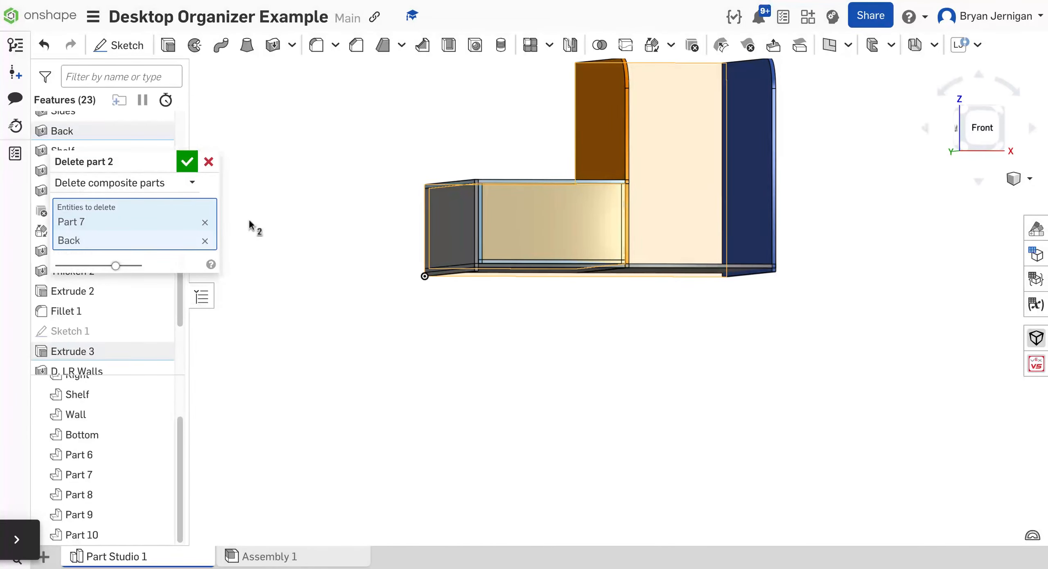
left_click(188, 163)
right_click_drag(323, 234, 438, 297)
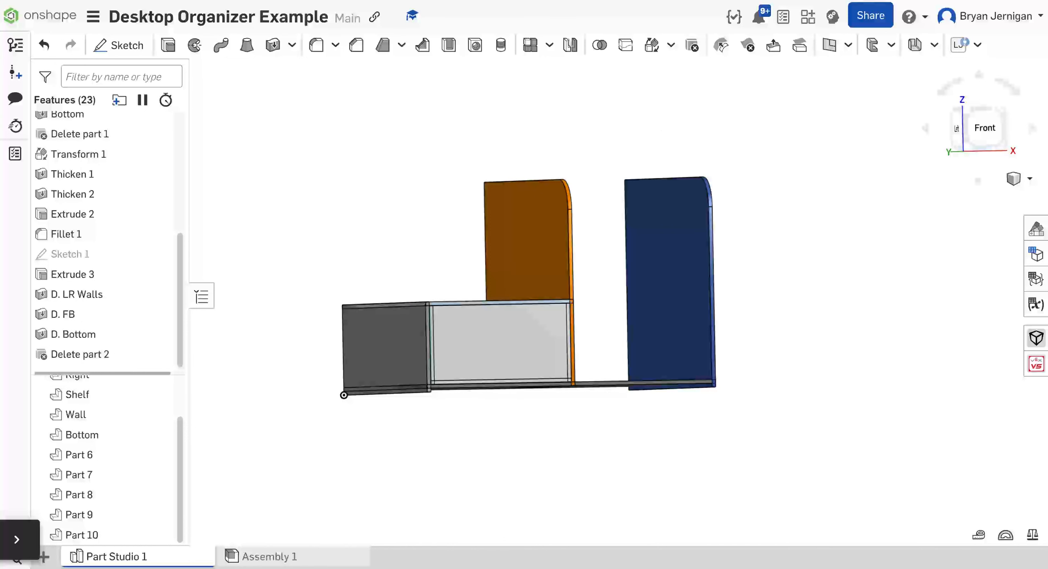
- Hide the drawer panels, Part 6 through Part 10, leaving only the organizer panels displayed
left_click(956, 46)
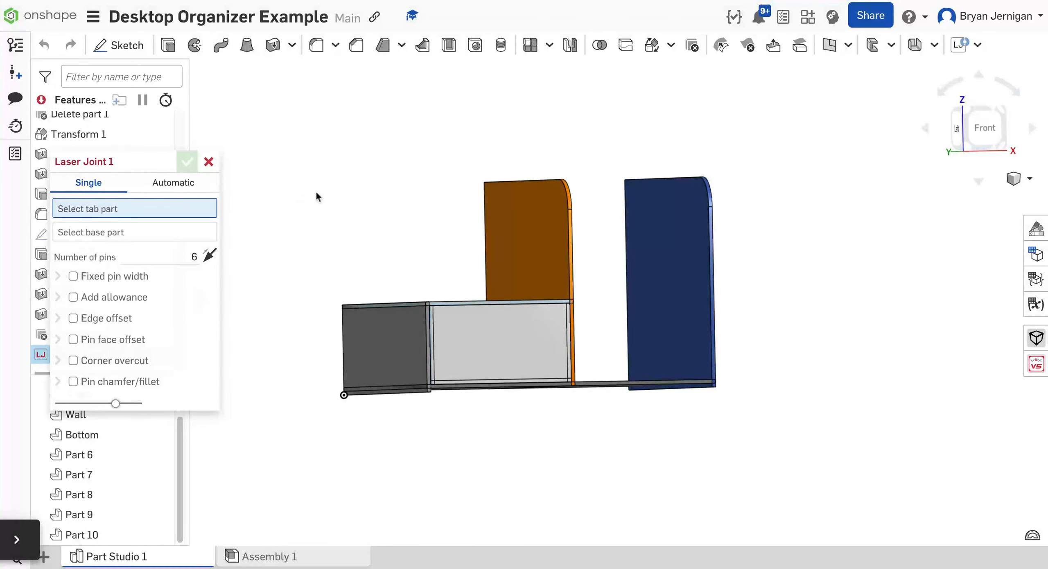
left_click(209, 162)
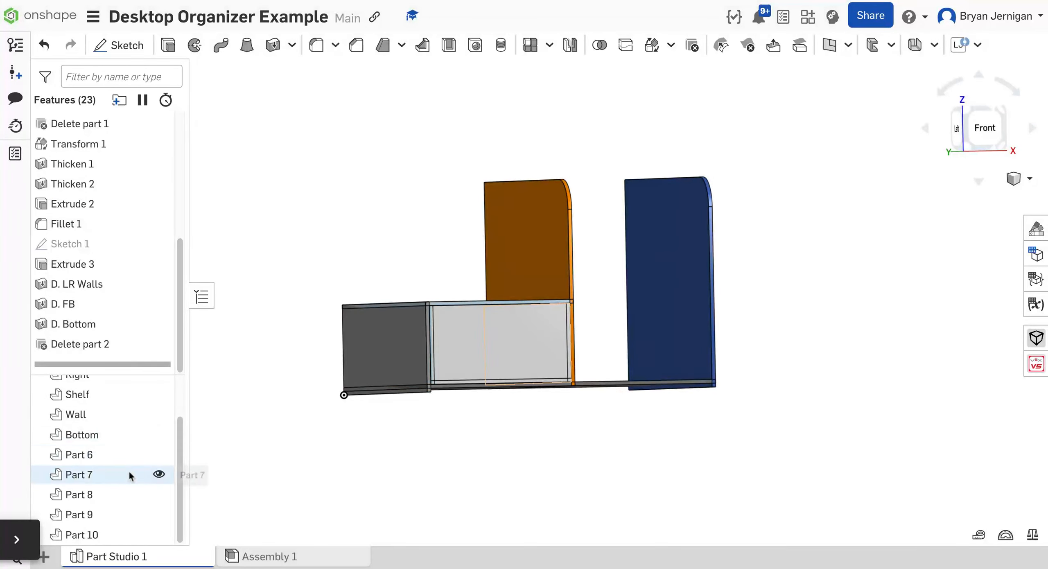
left_click(158, 474)
left_click(158, 494)
left_click(158, 514)
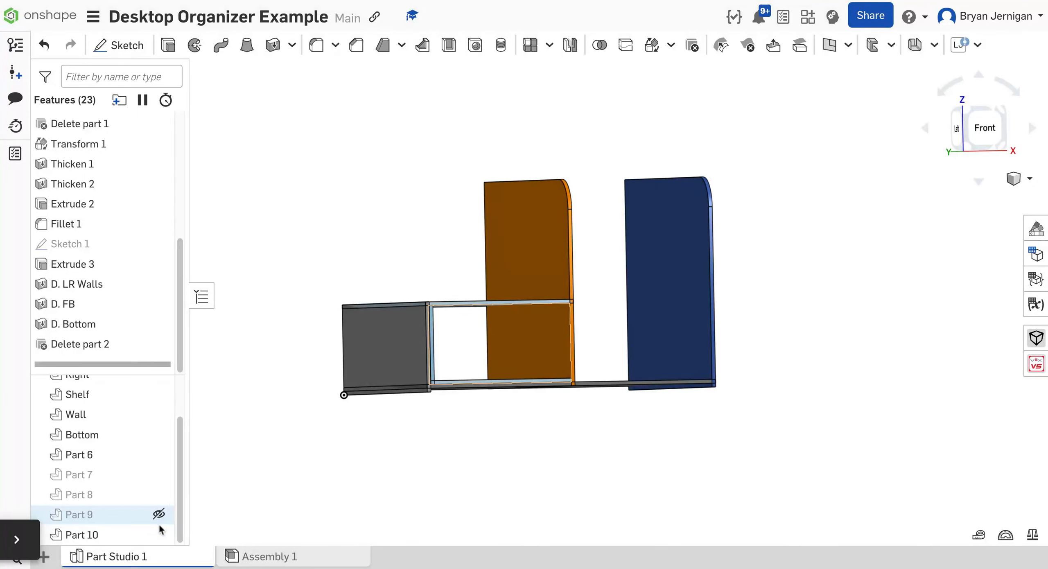
left_click(159, 535)
scroll(404, 419, "up", 1)
scroll(406, 423, "up", 1)
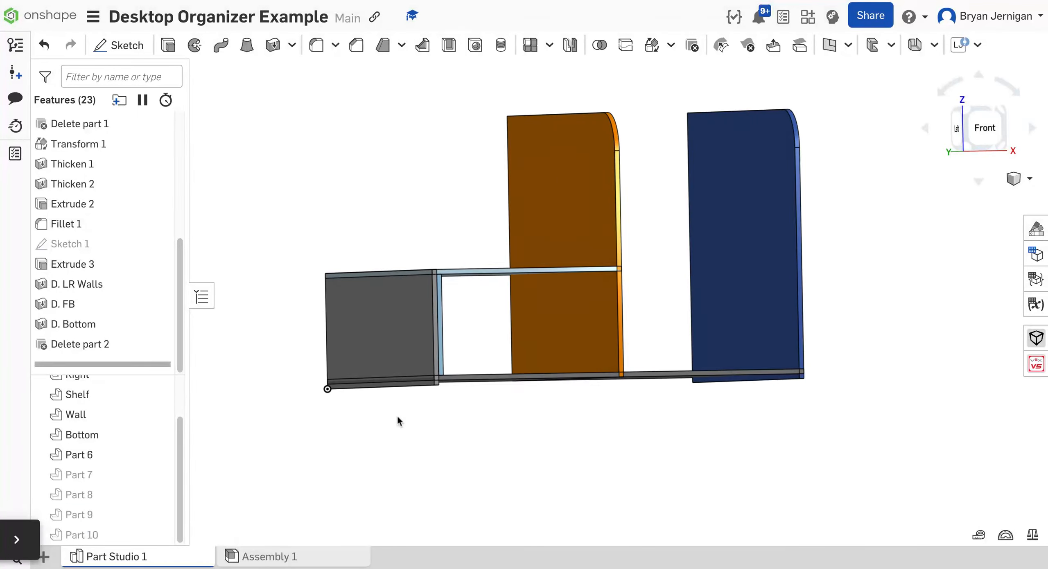
left_click(158, 455)
- Edit the Delete part 2 feature and remove Back from its entities to delete, keeping only Part 7
right_click_drag(573, 456, 352, 452)
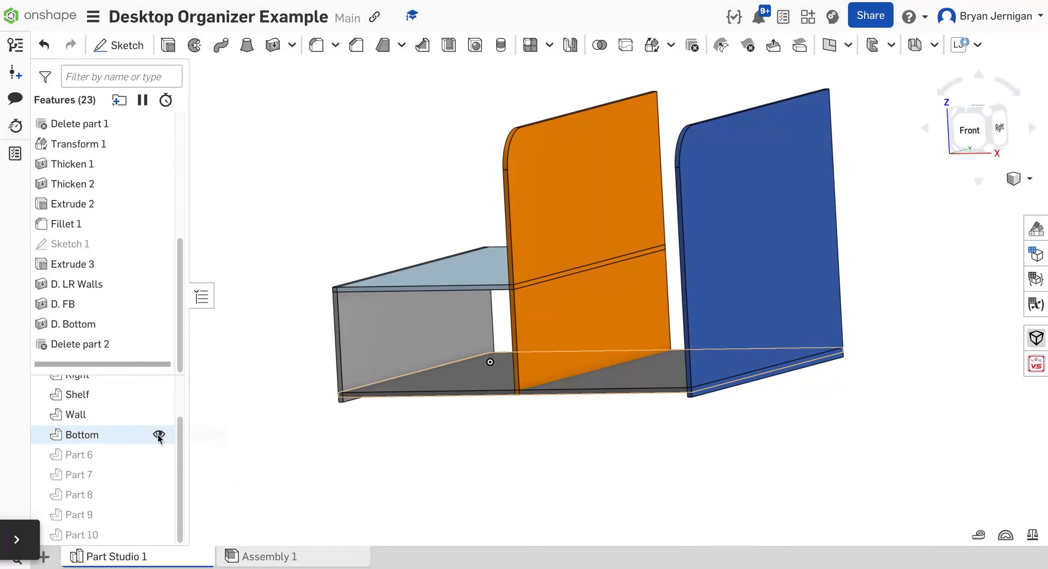
scroll(159, 438, "up", 2)
right_click_drag(287, 442, 458, 439)
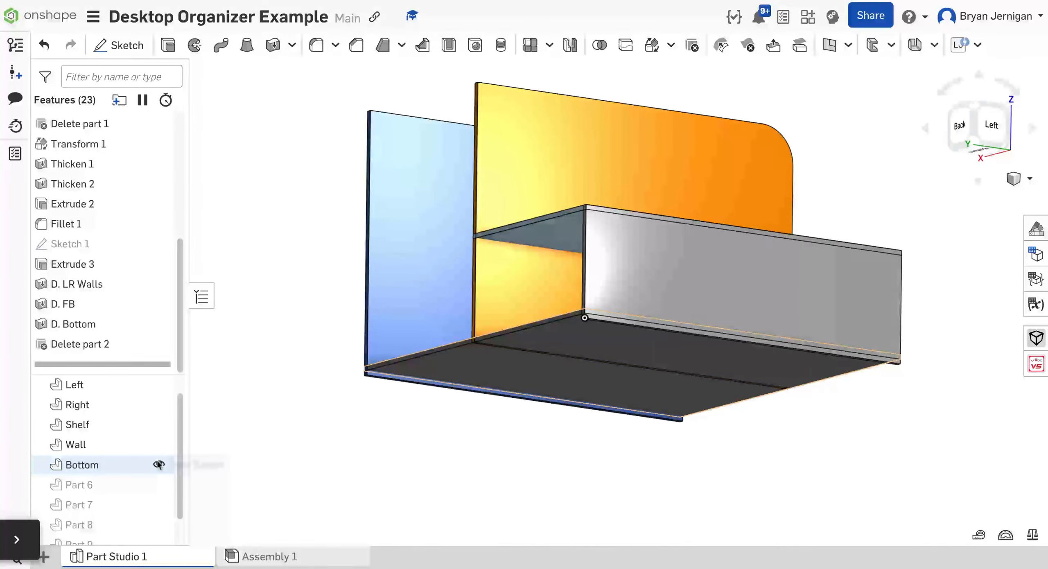
left_click(157, 485)
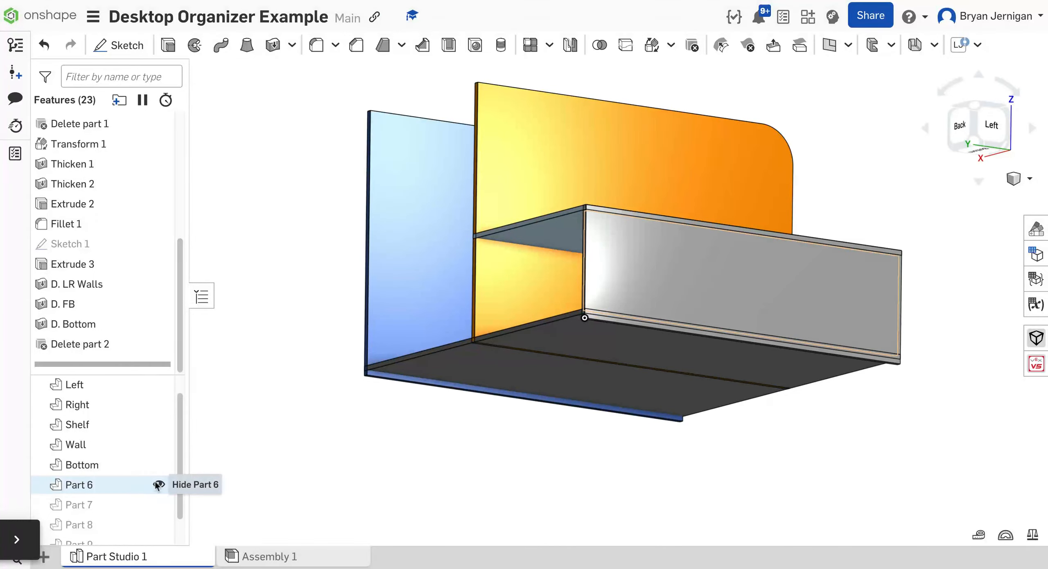
left_click(158, 486)
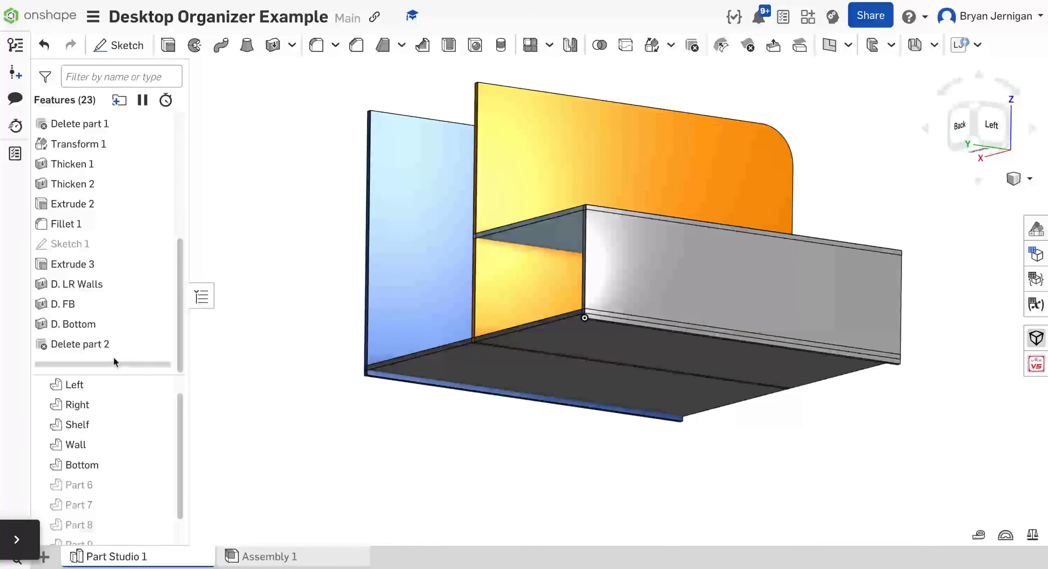
right_click(111, 344)
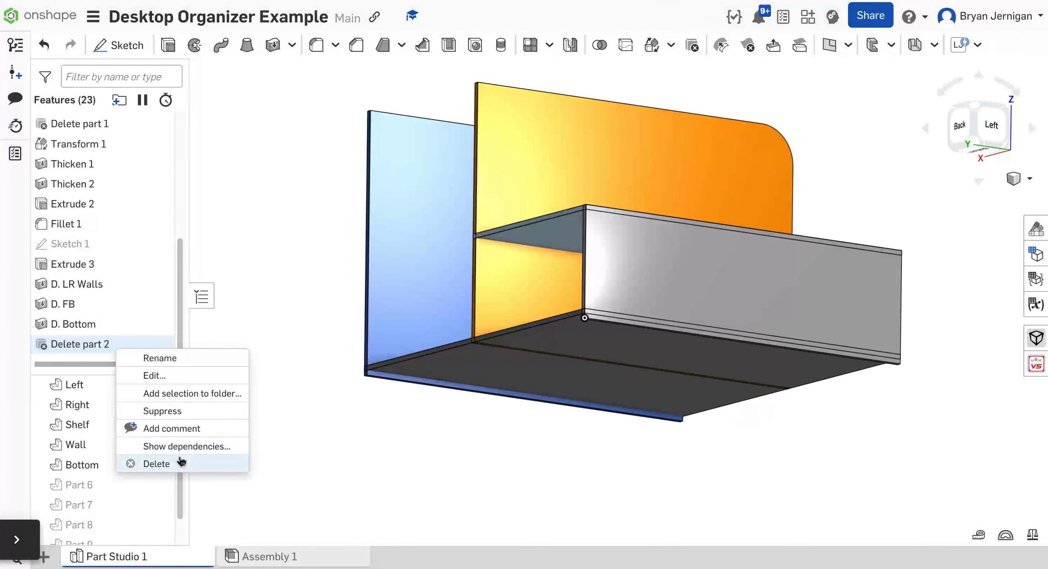
left_click(187, 375)
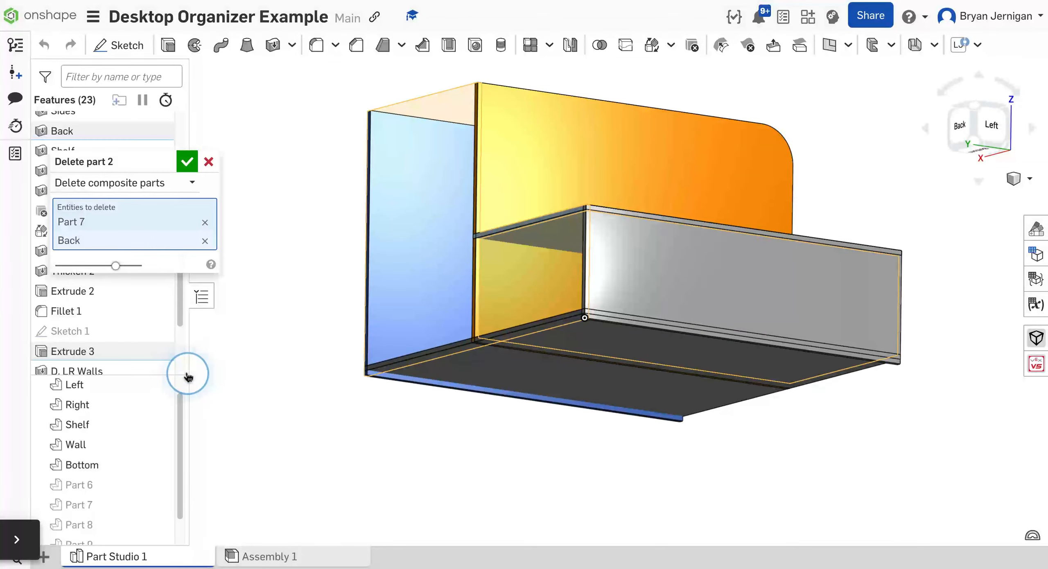
right_click_drag(327, 421, 304, 432)
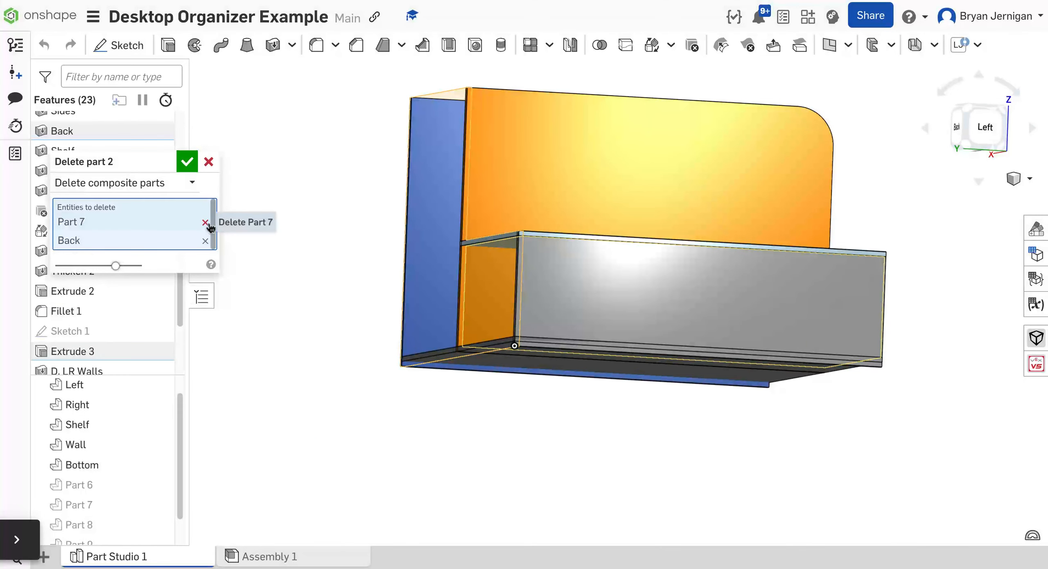
left_click(205, 241)
left_click(183, 168)
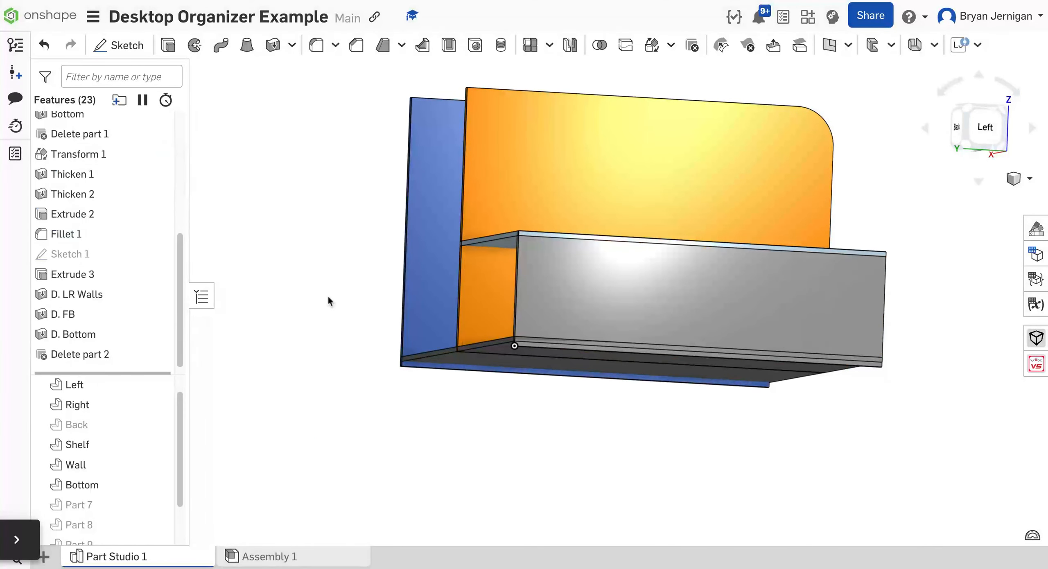
- Show the organizer's restored Back panel
right_click(325, 354)
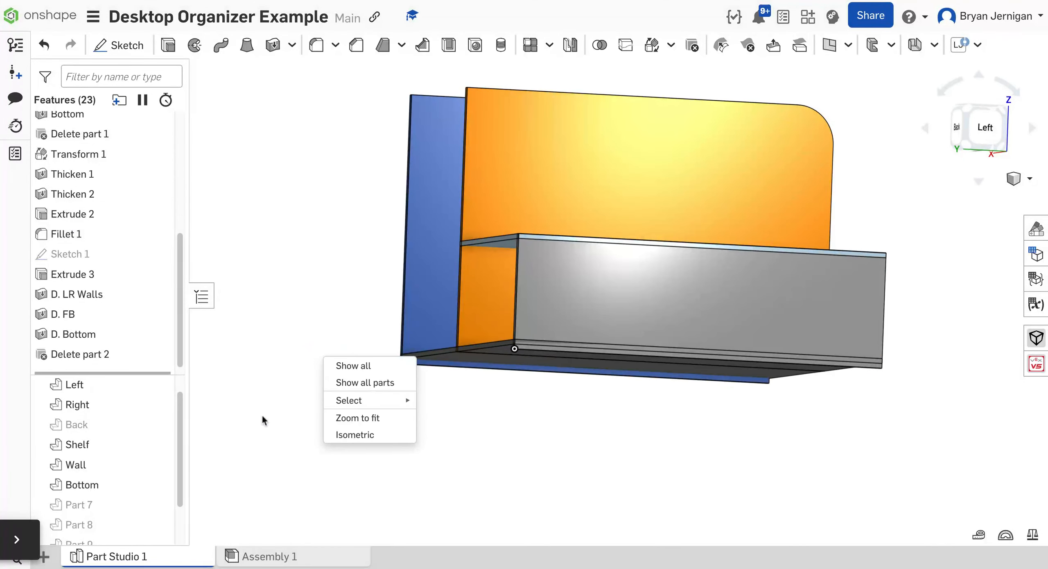
left_click(162, 425)
left_click(161, 425)
right_click_drag(324, 396, 279, 385)
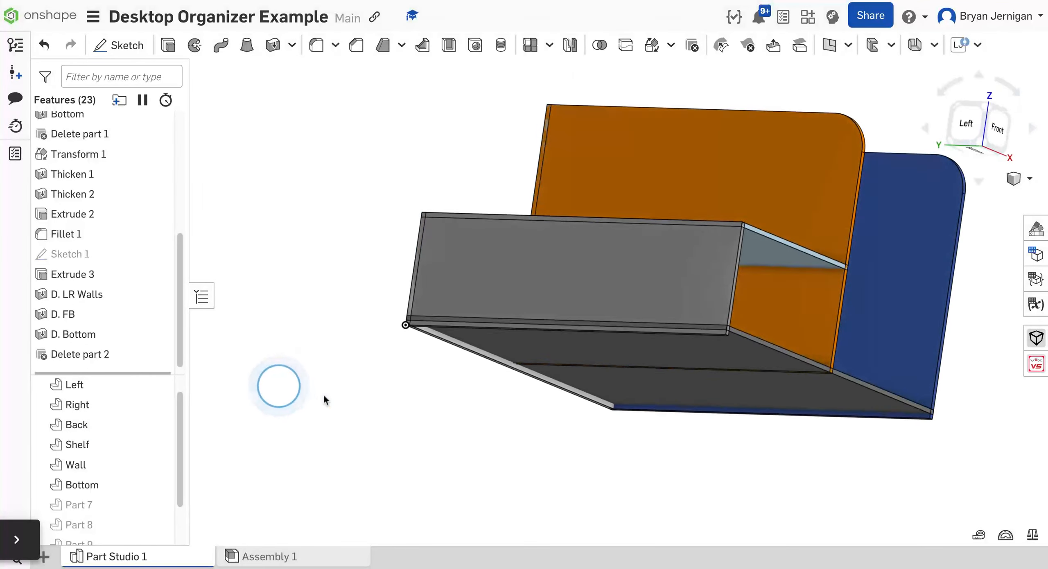
- Join the organizer's Back, Left, Right, Shelf, Bottom and Wall panels with an automatic Laser Joint using 6 pins
left_click(959, 45)
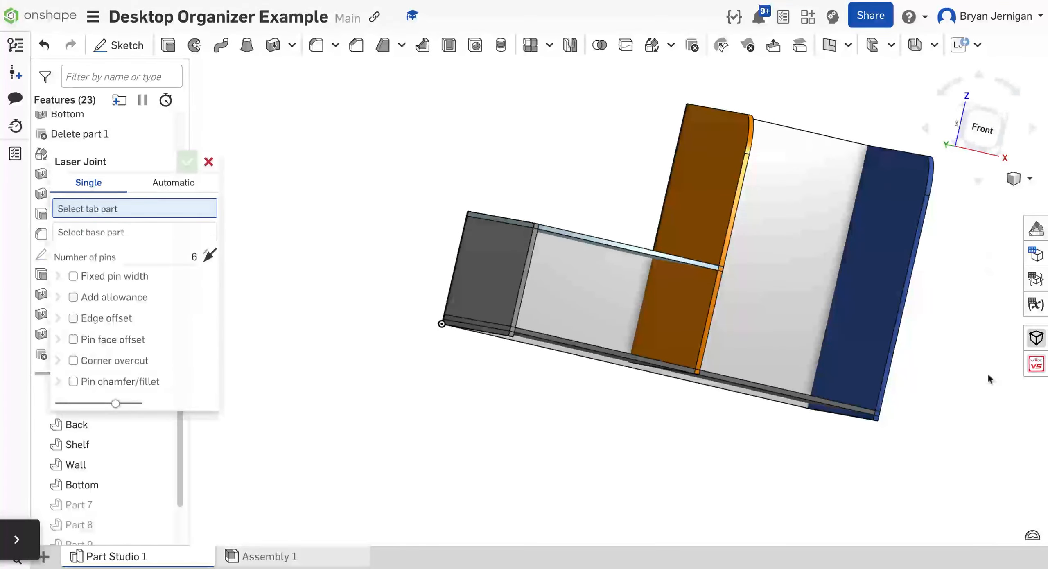
left_click(206, 184)
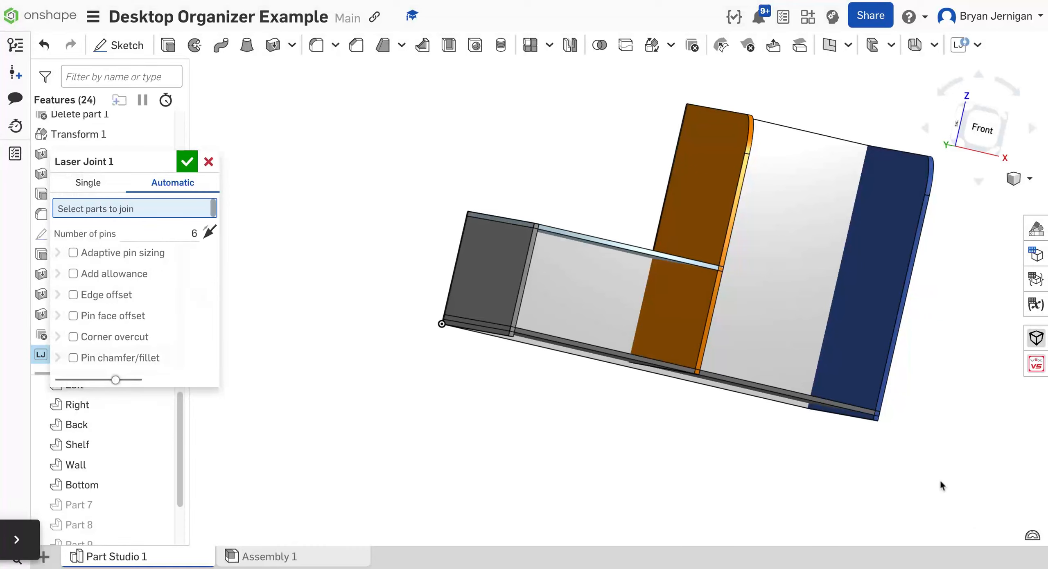
left_click_drag(941, 485, 449, 180)
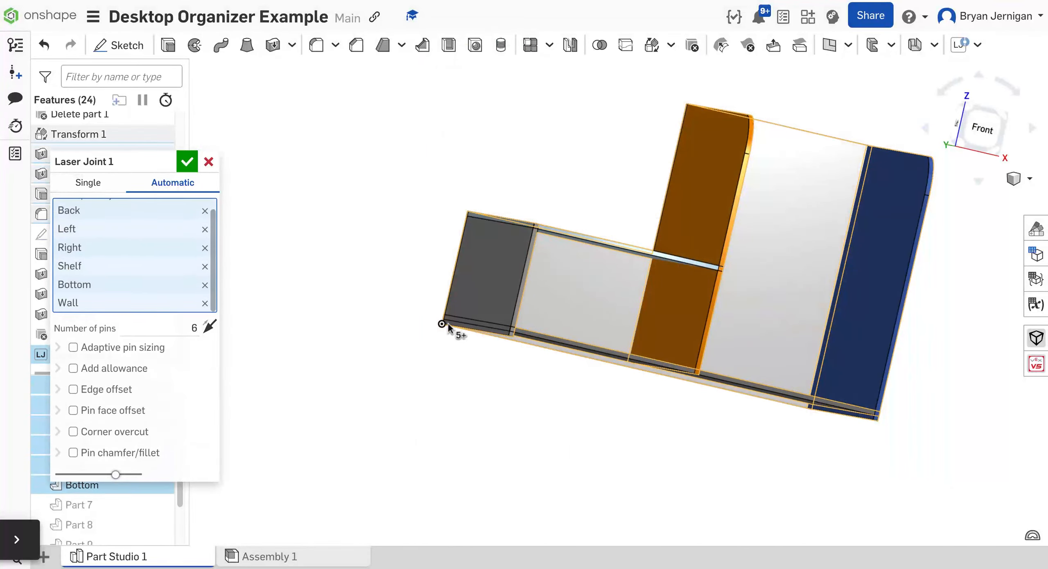
mouse_move(438, 395)
right_mouse_down()
mouse_move(421, 415)
mouse_move(427, 407)
right_mouse_up()
left_click(185, 167)
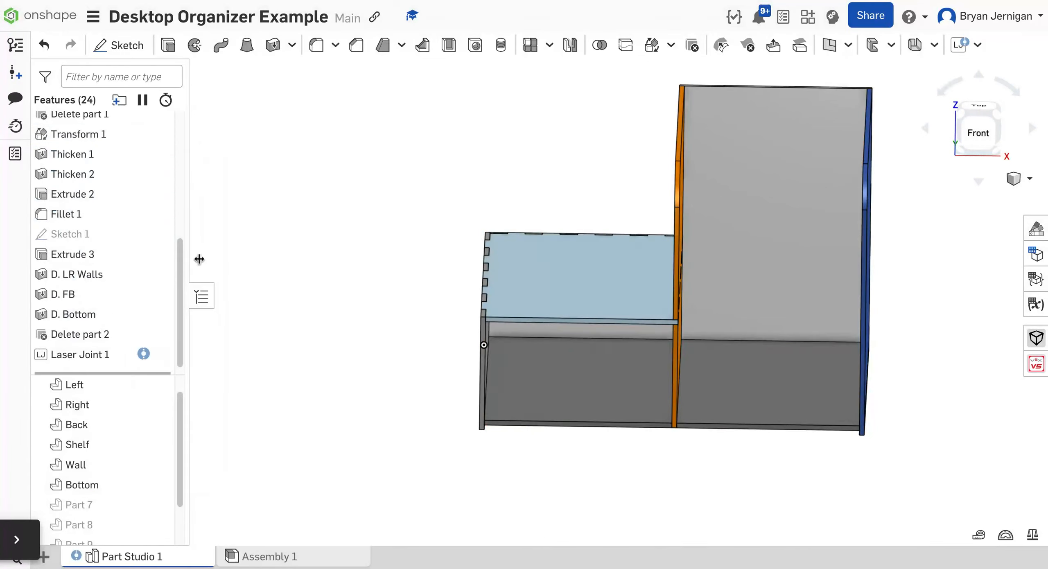
- Hide the organizer's Left, Right, Back, Shelf, Wall and Bottom panels
left_click(159, 485)
left_click(159, 465)
left_click(159, 445)
left_click(160, 424)
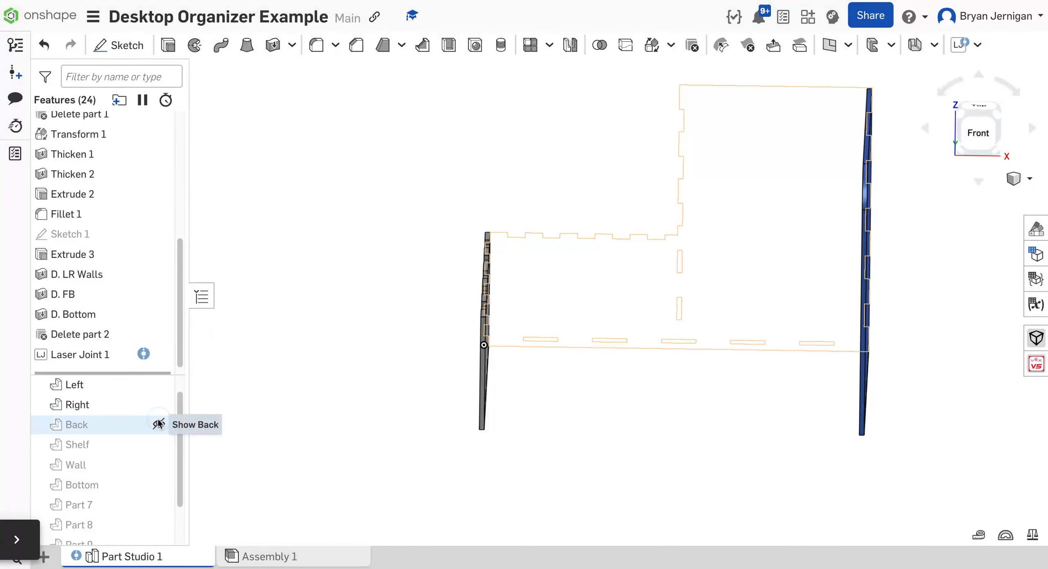
left_click(159, 405)
left_click(159, 384)
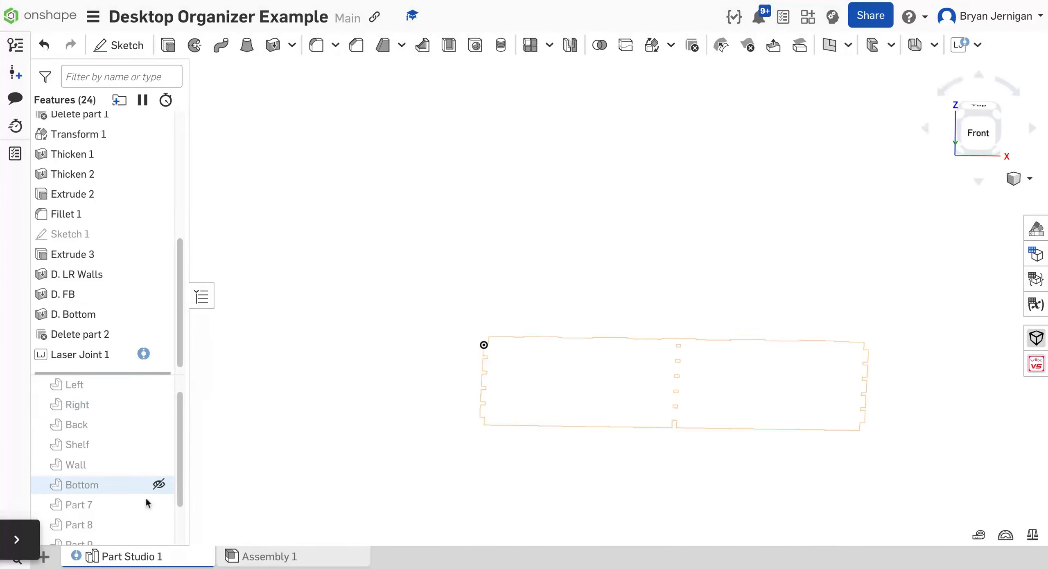
- Show the five drawer panels, Part 7 through Part 11
left_click(159, 504)
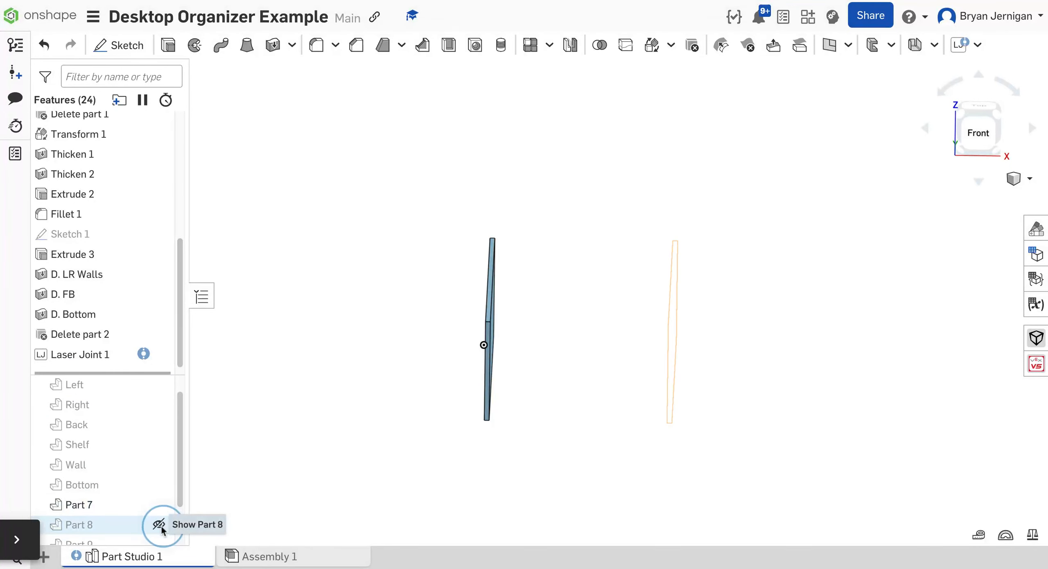
left_click(159, 525)
scroll(111, 450, "down", 1)
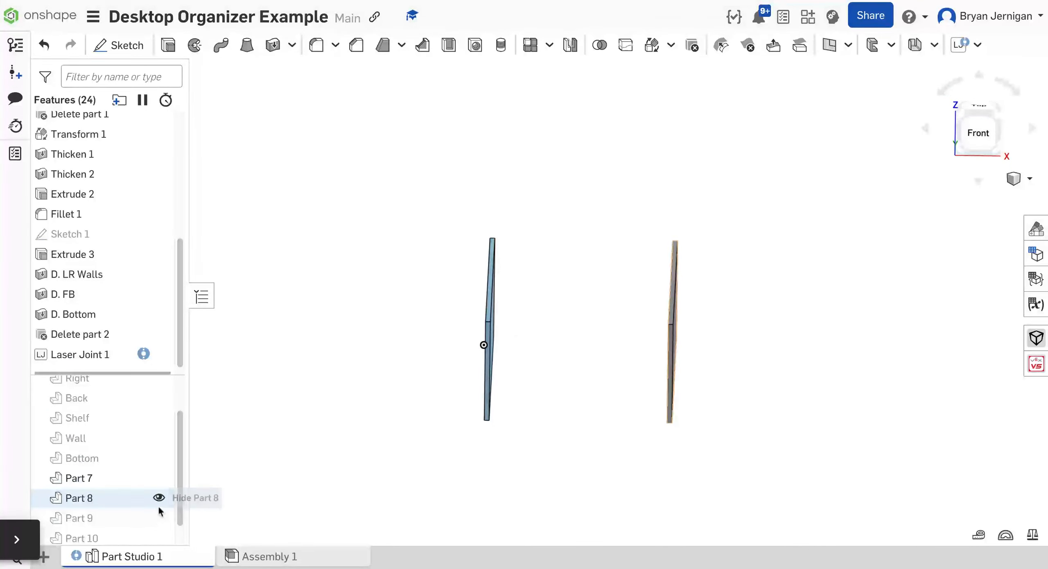
left_click(159, 518)
left_click(158, 537)
right_click_drag(274, 438, 482, 450)
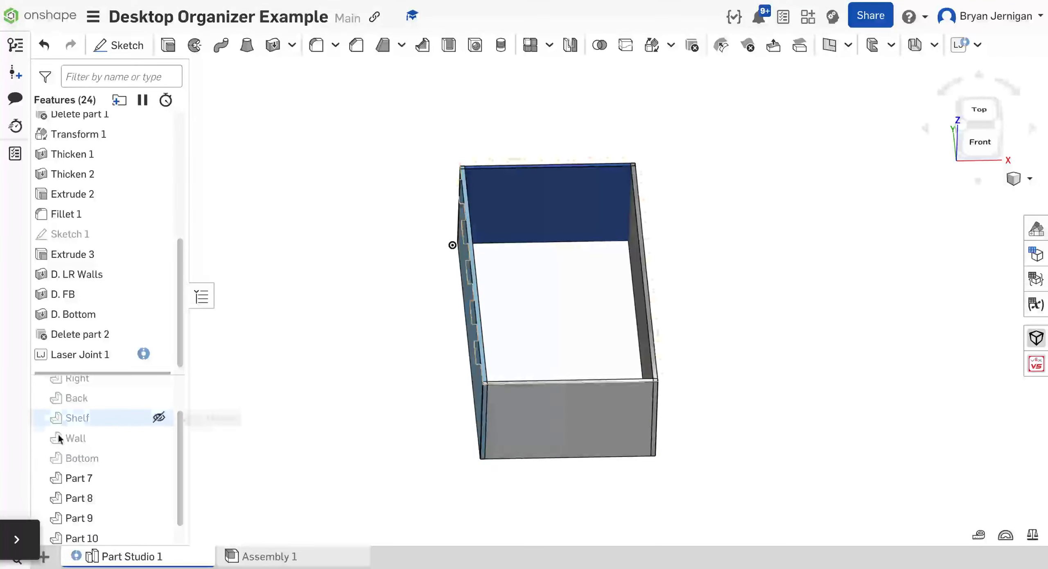
scroll(107, 470, "down", 1)
left_click(158, 534)
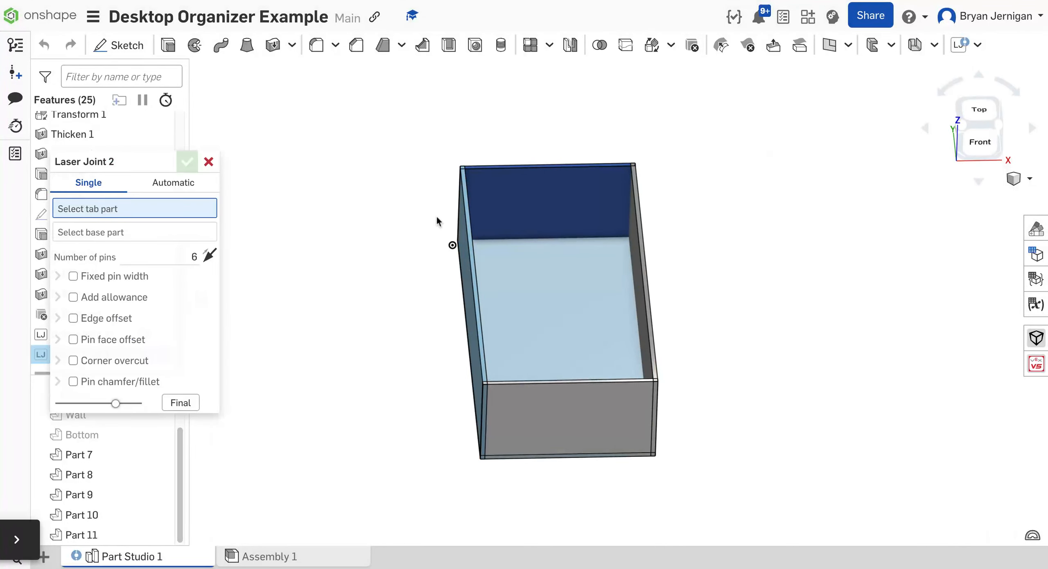
- Join the drawer panels, Parts 7 through 11, with an automatic Laser Joint using 6 pins
left_click(172, 182)
left_click_drag(723, 498, 398, 105)
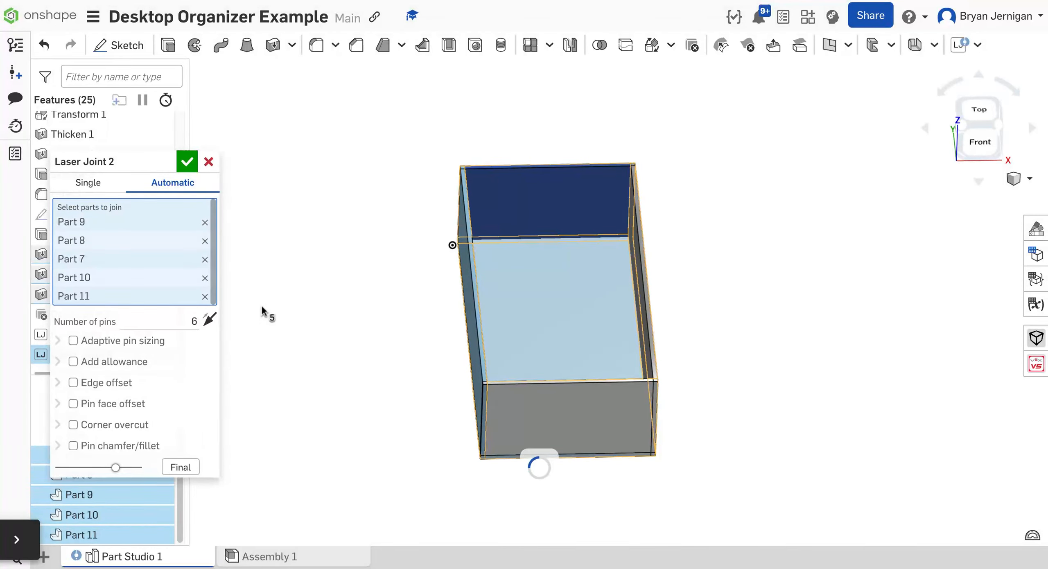
left_click(186, 162)
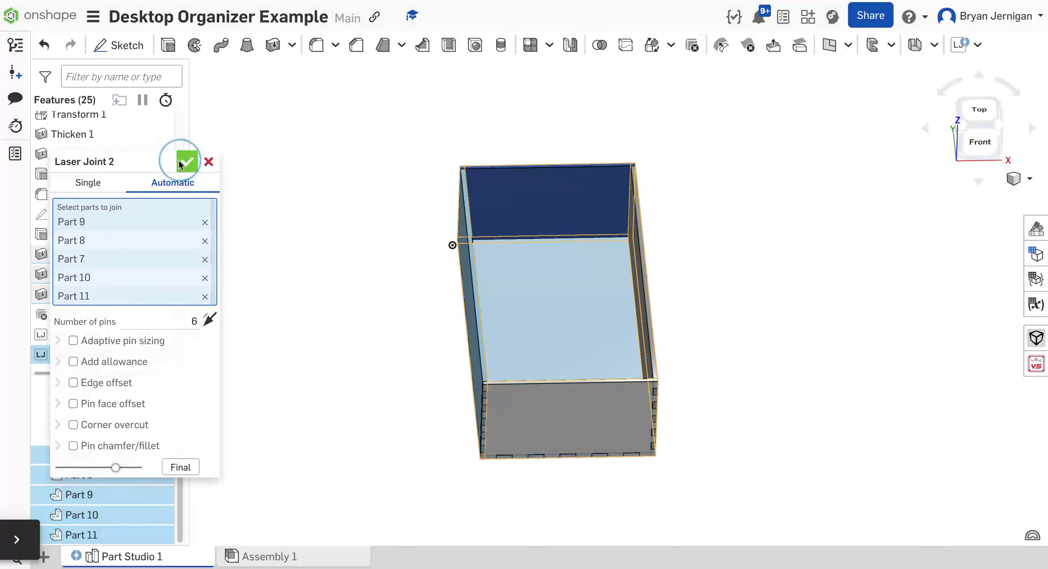
right_click_drag(318, 358, 335, 330)
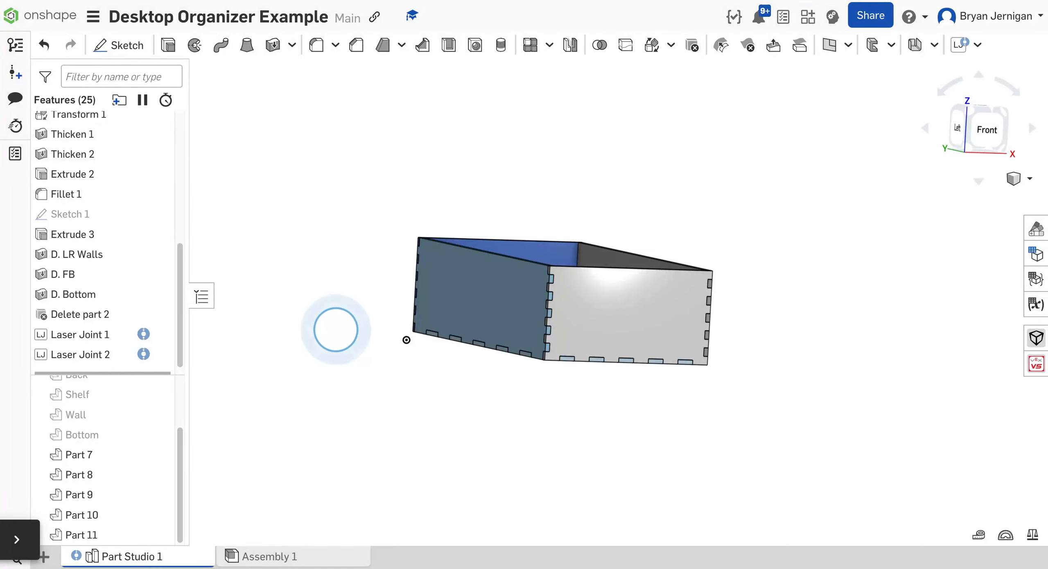
- Suppress the drawer's Laser Joint 2 feature and orbit to the drawer's underside
right_click(127, 364)
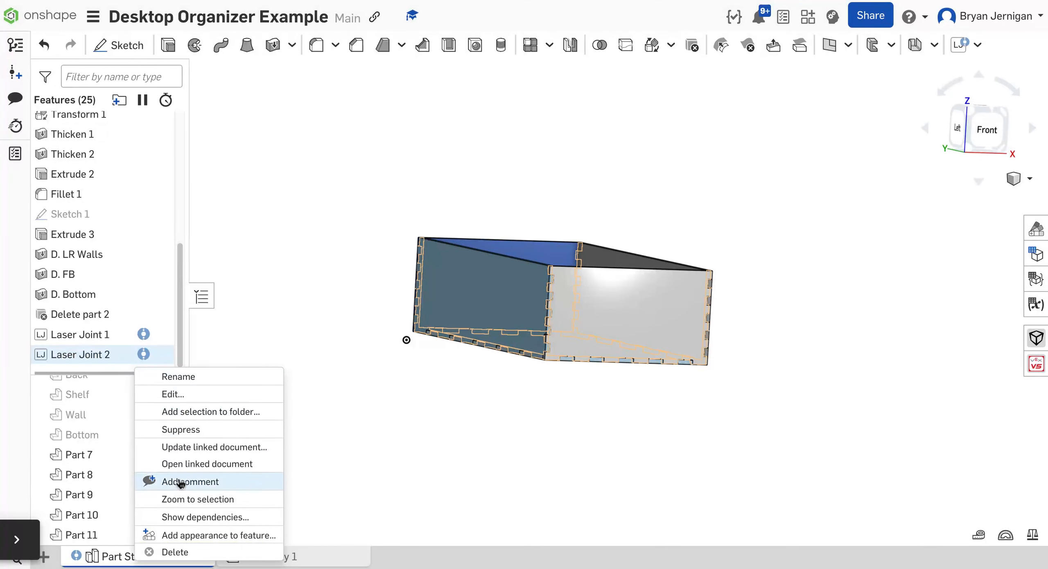
left_click(209, 429)
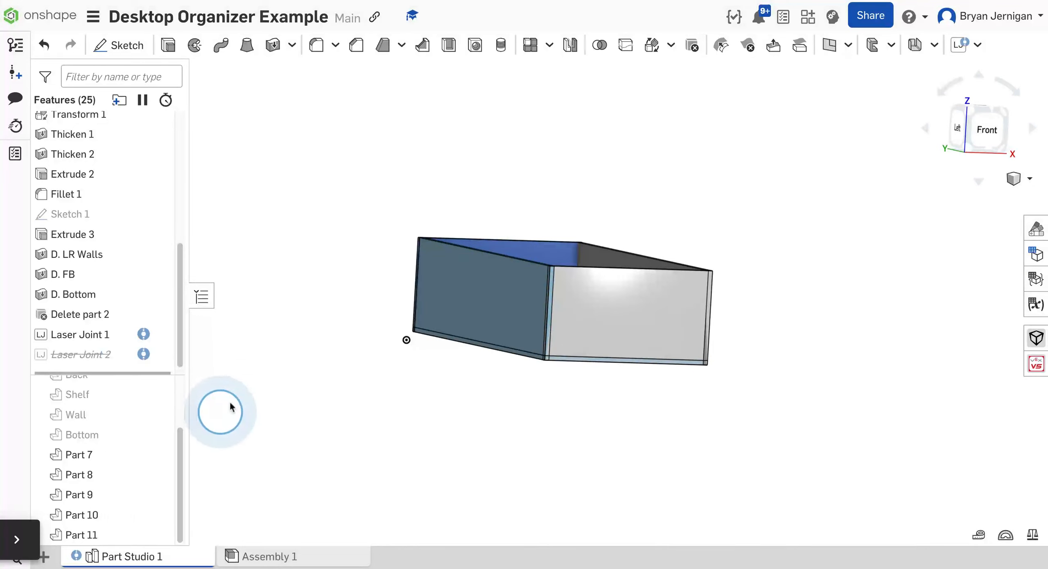
right_click_drag(584, 403, 588, 374)
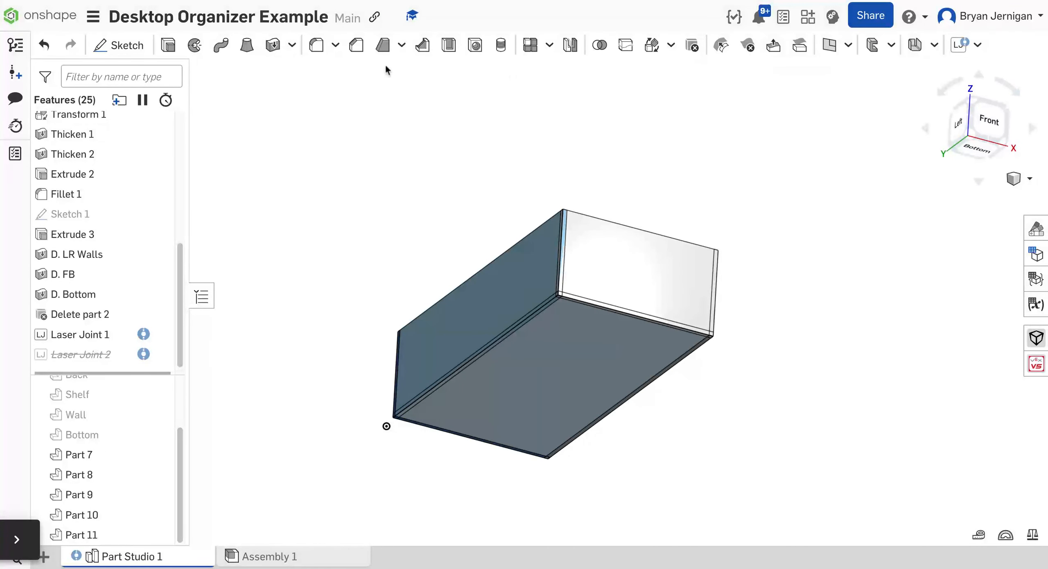
- Move the drawer's bottom panel, Part 11, up by translating it 0.125 in along Z
left_click(652, 44)
left_click(567, 377)
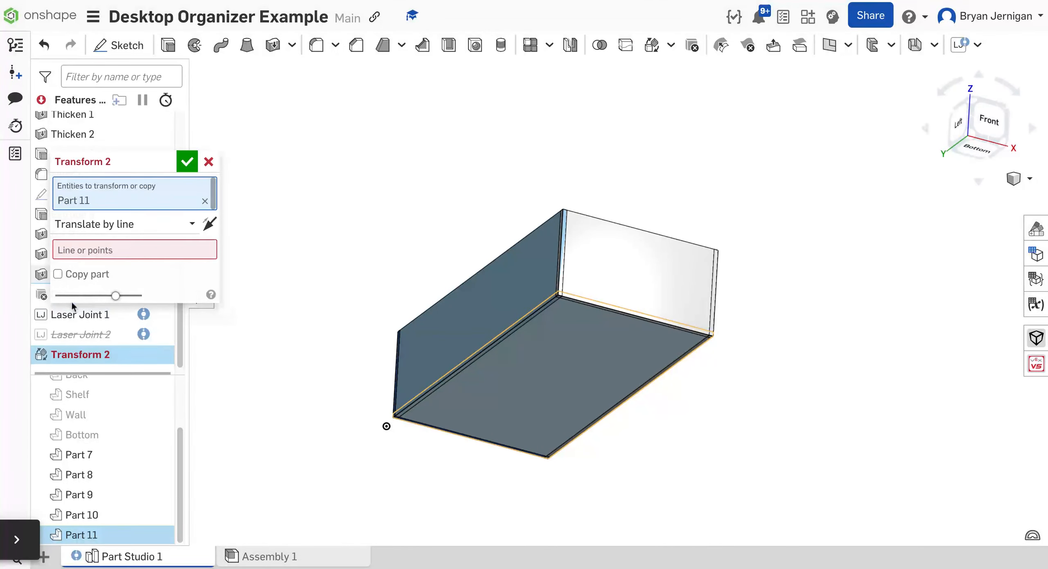
left_click(141, 222)
left_click(134, 289)
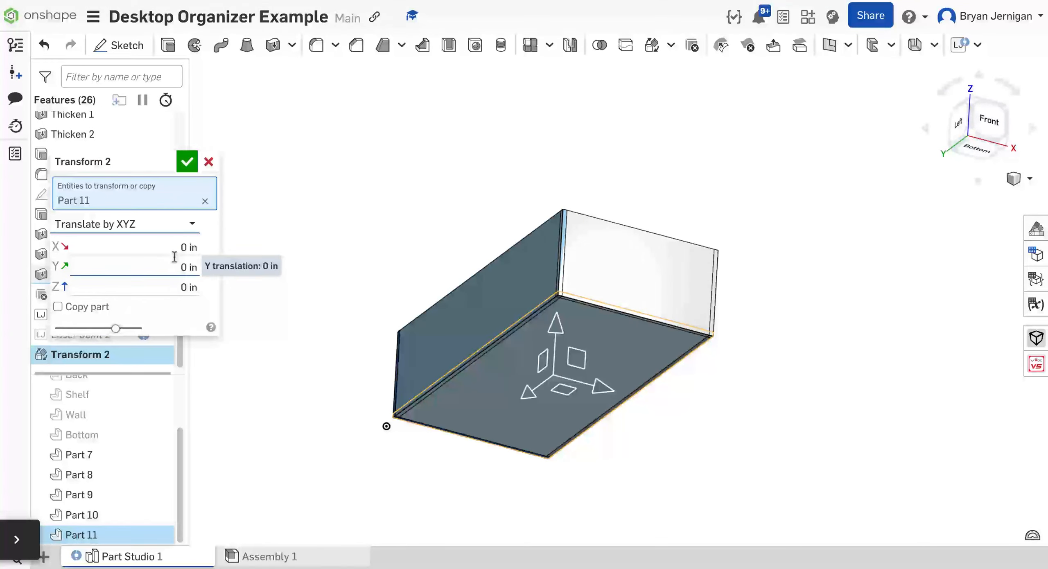
left_click(168, 285)
type("0.125")
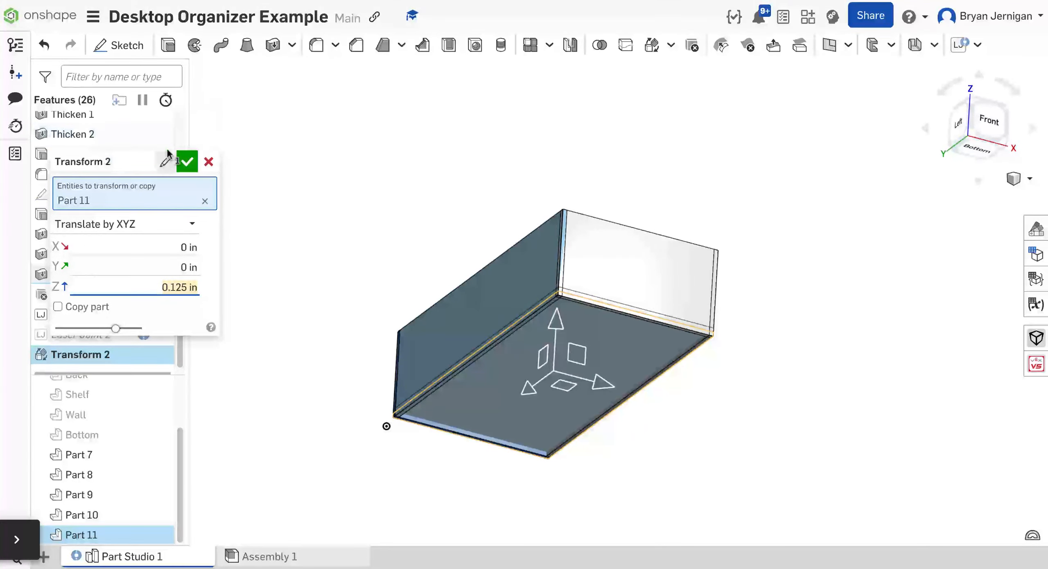
left_click(186, 161)
- Reorder the drawer bottom's transform to come before Laser Joint 2 and unsuppress that joint
mouse_move(307, 218)
right_mouse_down()
mouse_move(313, 208)
mouse_move(307, 229)
right_mouse_up()
left_click_drag(100, 354, 84, 331)
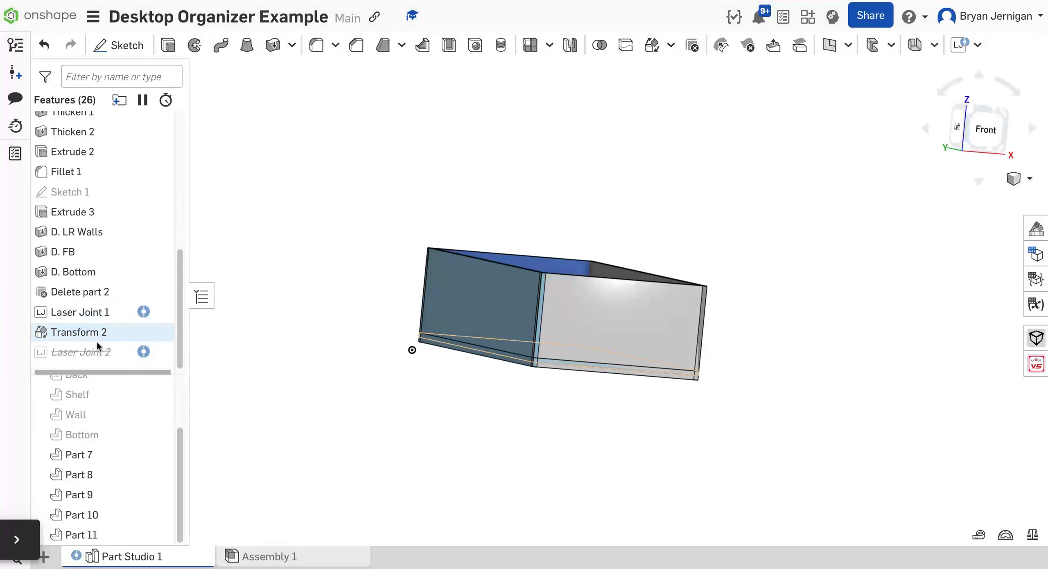
right_click(88, 353)
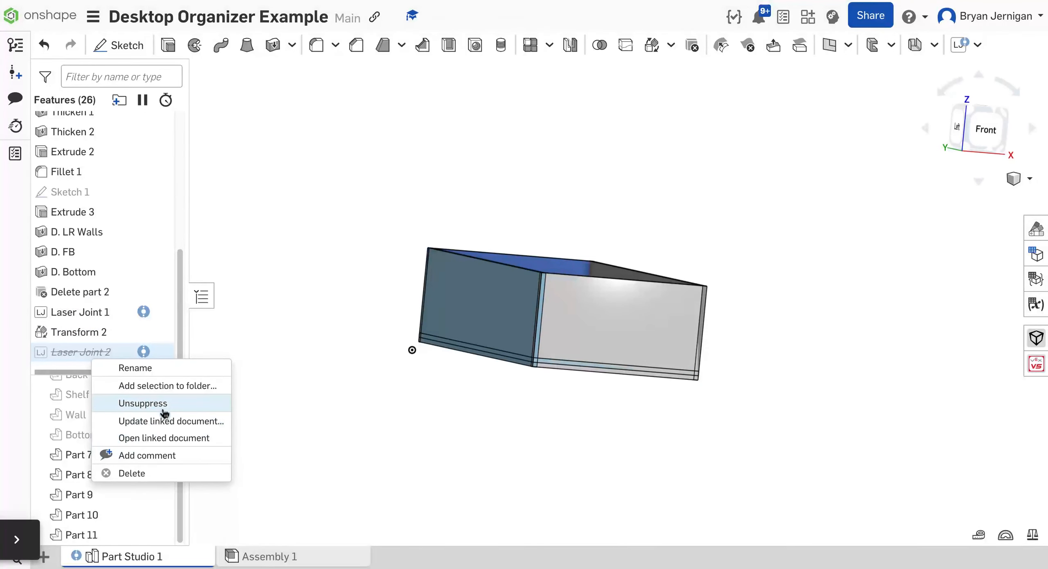
left_click(143, 403)
mouse_move(542, 479)
right_mouse_down()
mouse_move(515, 479)
mouse_move(527, 478)
right_mouse_up()
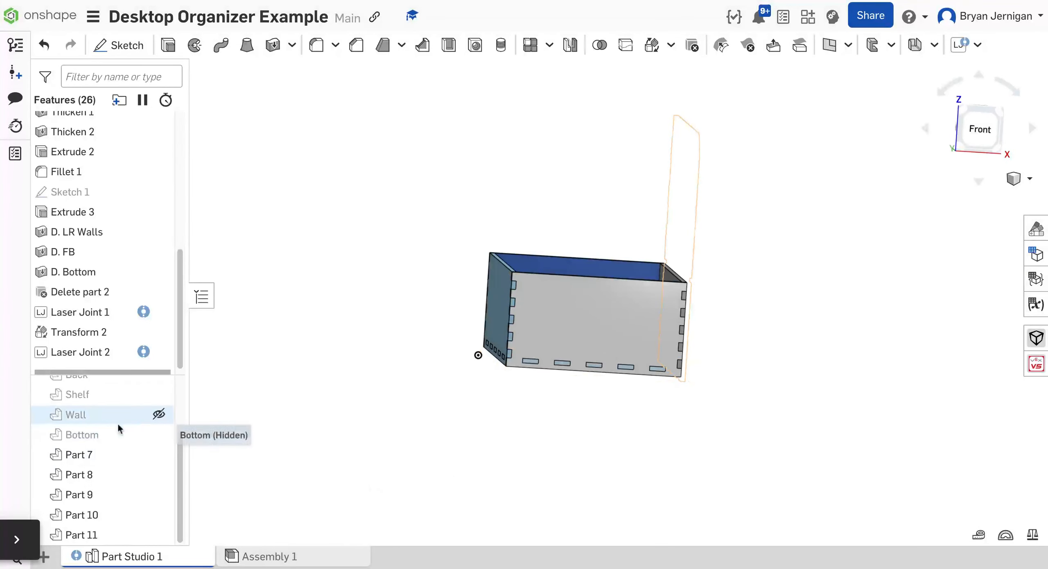
- Show the organizer's Bottom, Wall, Shelf, Back, Right and Left panels together with the drawer
left_click(158, 436)
left_click(159, 414)
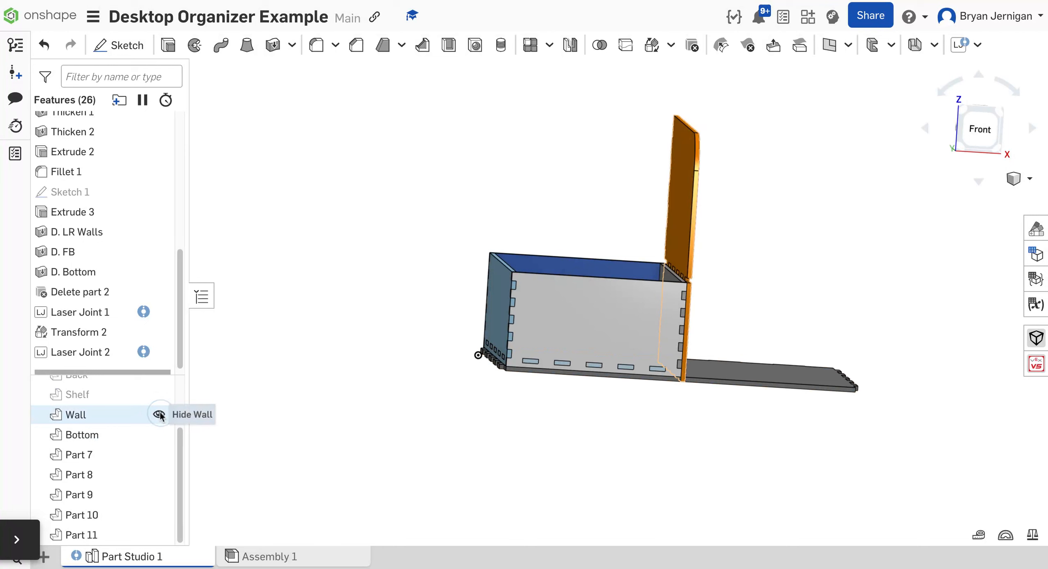
left_click(160, 395)
scroll(165, 412, "up", 2)
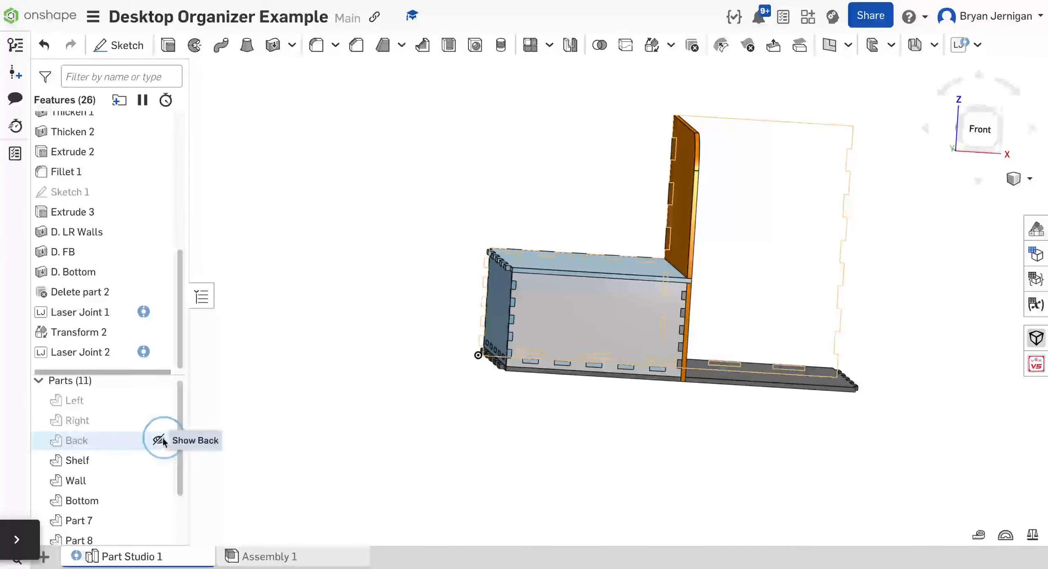
left_click(159, 438)
left_click(159, 420)
left_click(162, 404)
mouse_move(248, 400)
right_mouse_down()
mouse_move(250, 390)
mouse_move(251, 409)
right_mouse_up()
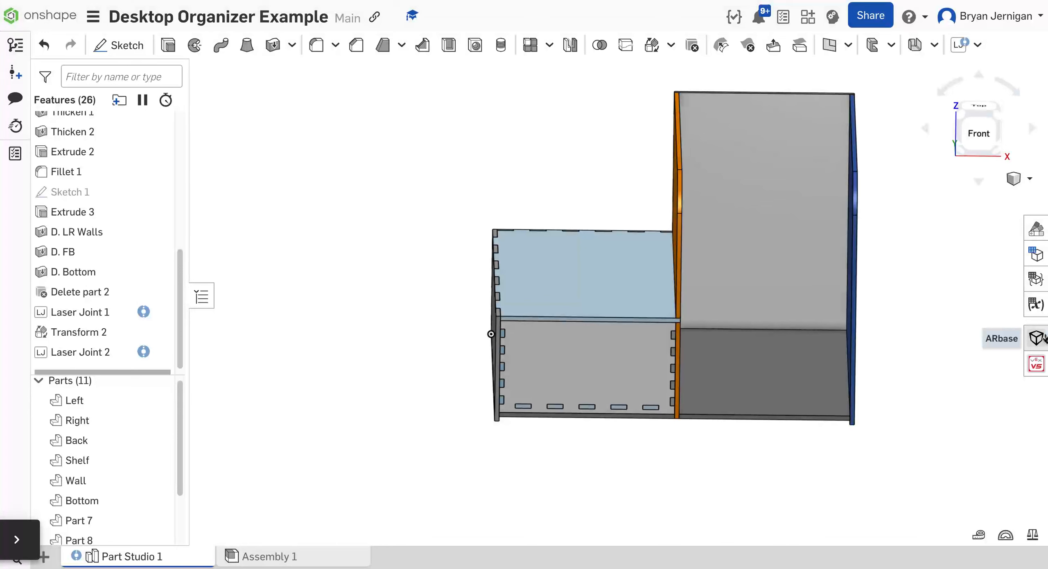
right_click_drag(404, 236, 495, 283)
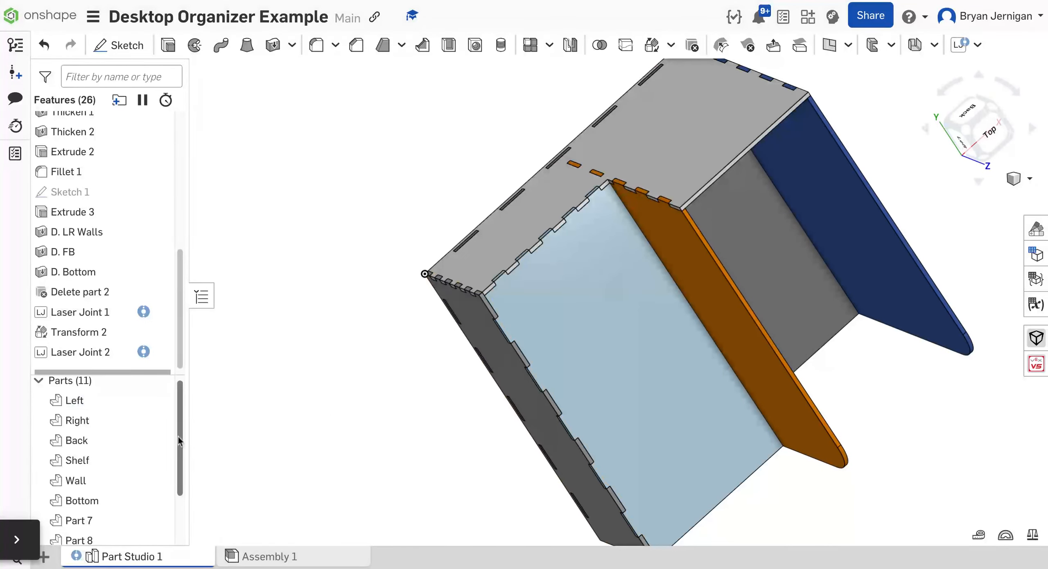
- Suppress Laser Joint 2 and Laser Joint 1 to view the organizer and drawer without finger joints
right_click(124, 359)
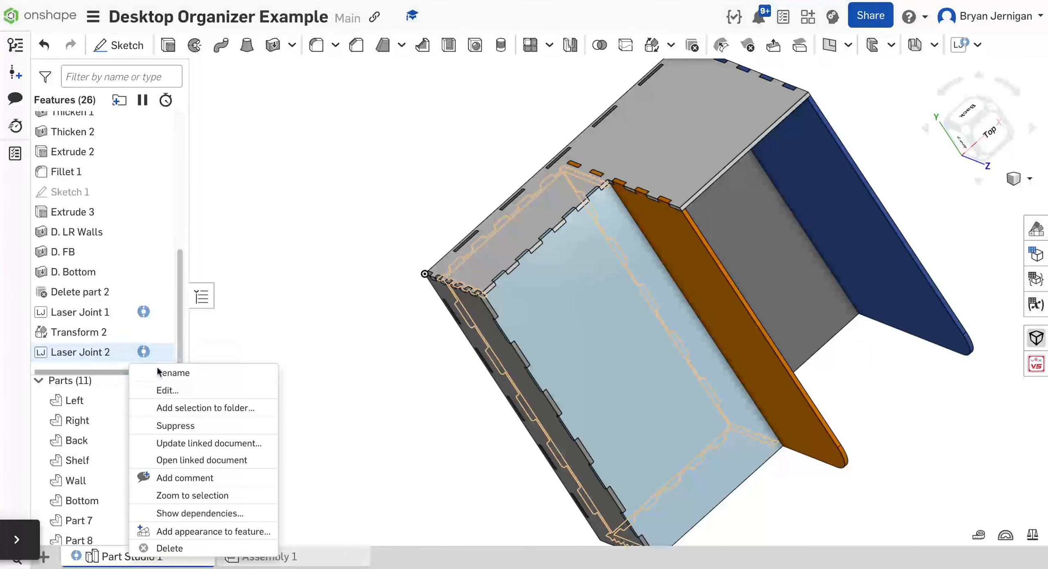
left_click(204, 425)
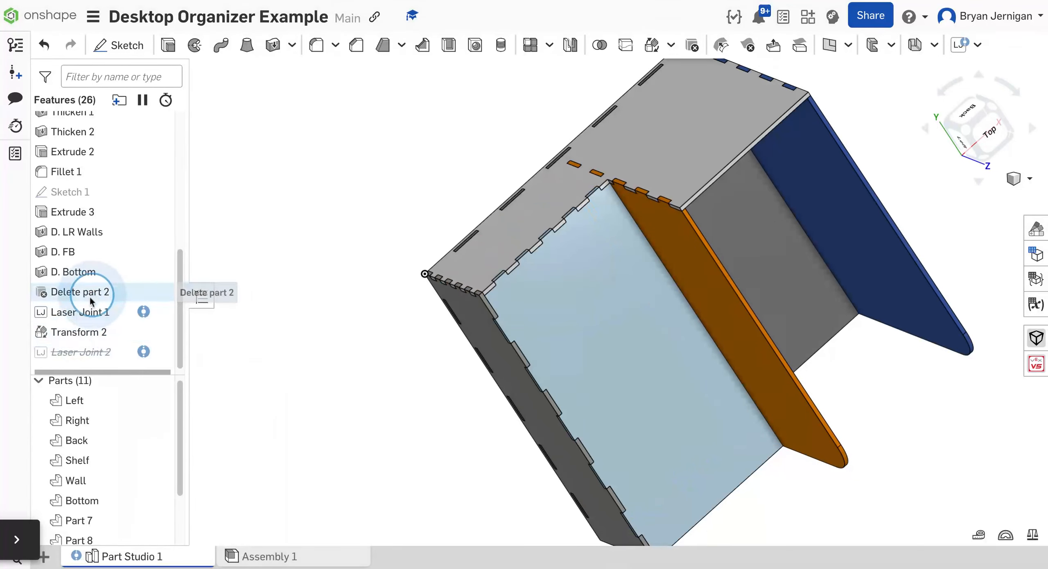
right_click(88, 311)
left_click(183, 379)
right_click_drag(354, 350, 349, 298)
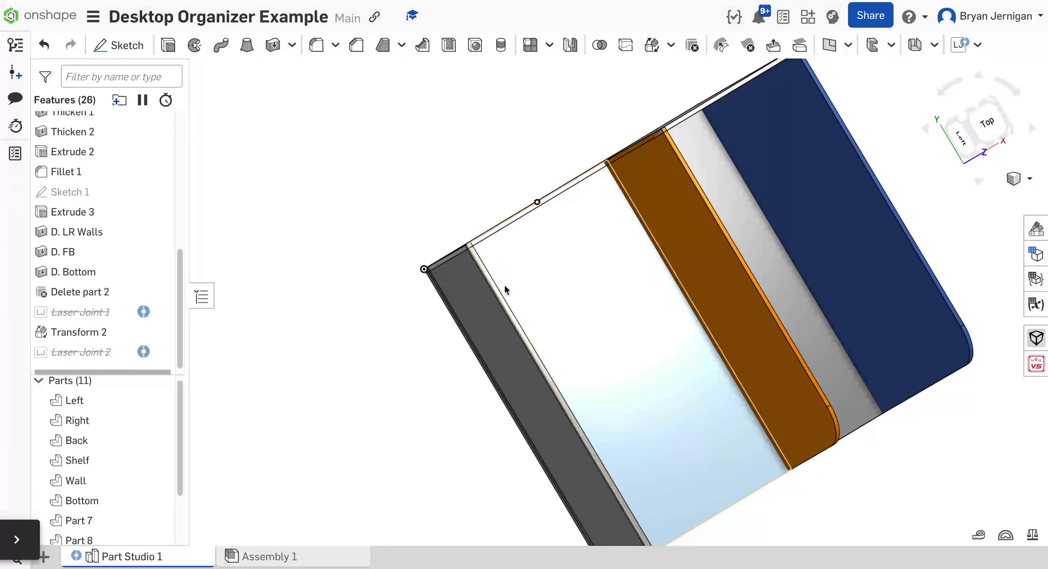
right_click_drag(312, 340, 308, 310)
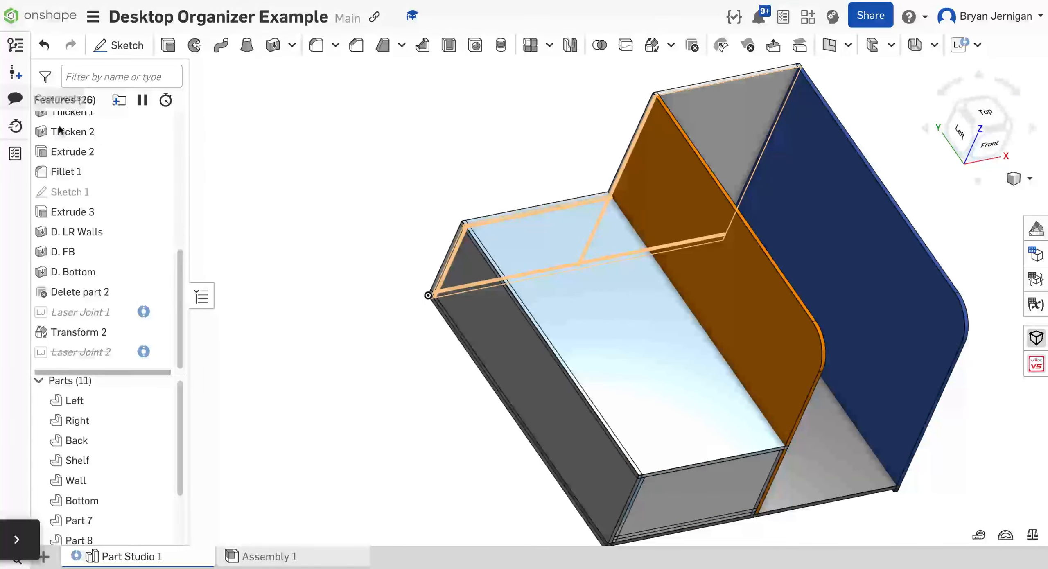
- Unsuppress Laser Joint 2 and Laser Joint 1 to restore the finger joints on the drawer and organizer
right_click(84, 353)
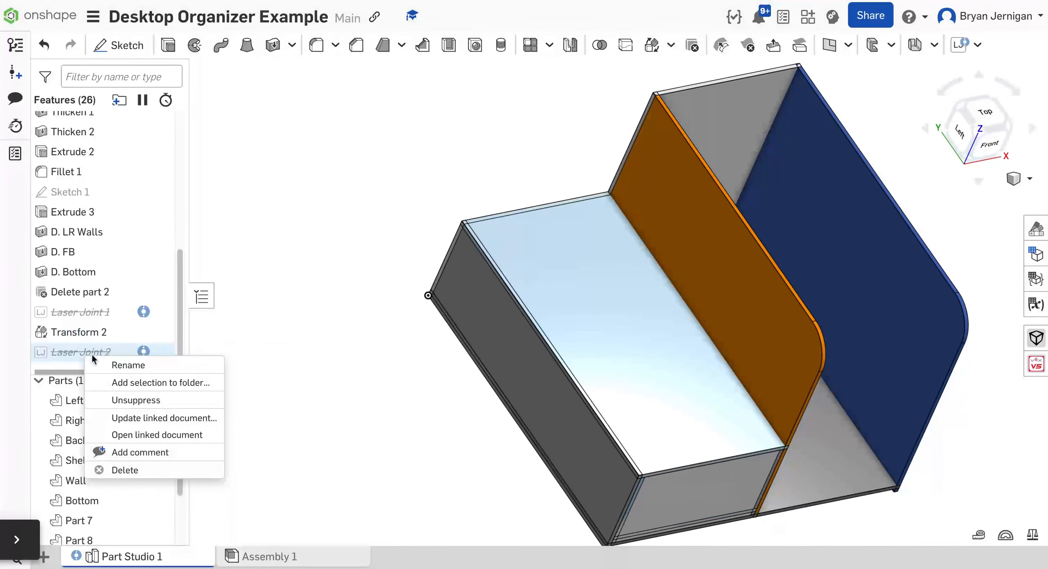
left_click(139, 398)
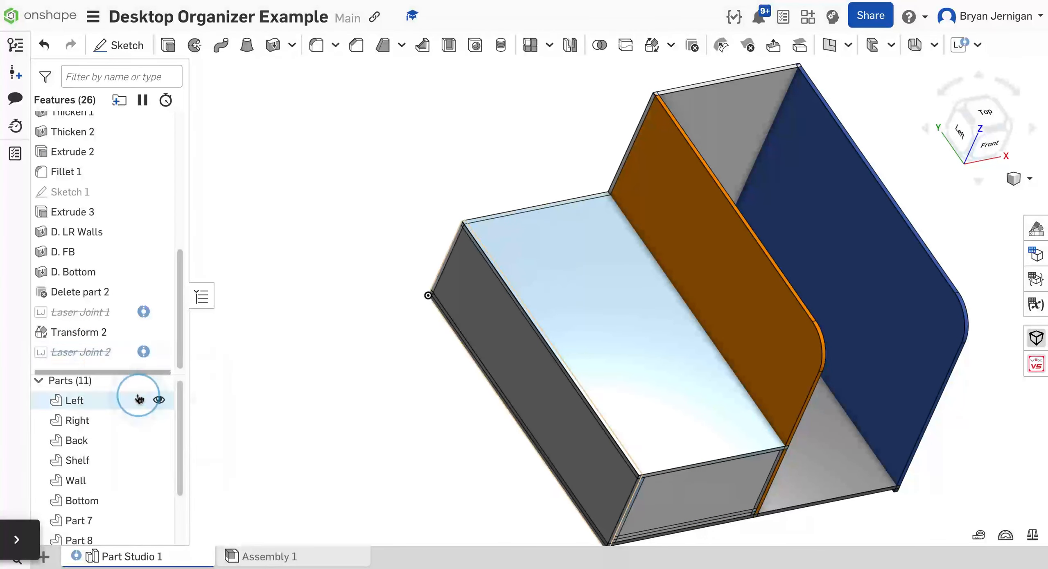
right_click(78, 313)
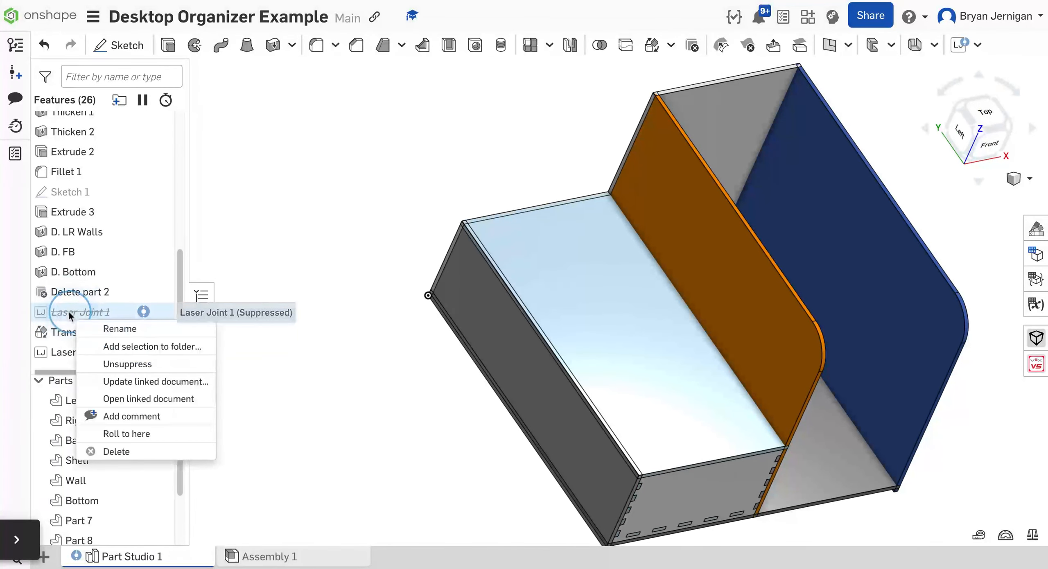
left_click(145, 363)
left_click(341, 351)
key("shift+1")
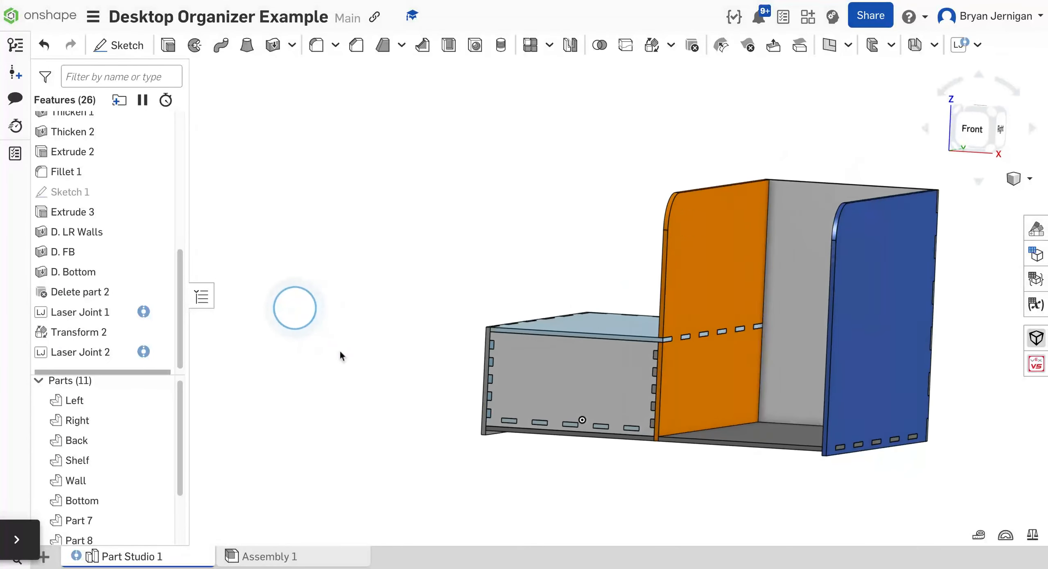
right_click_drag(306, 309, 316, 307)
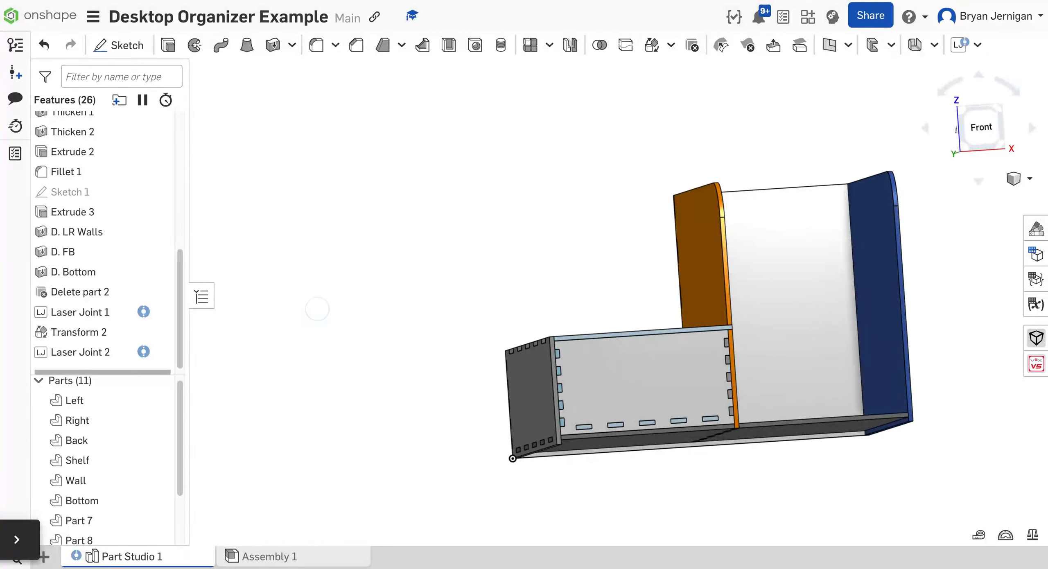
right_click_drag(690, 310, 692, 289)
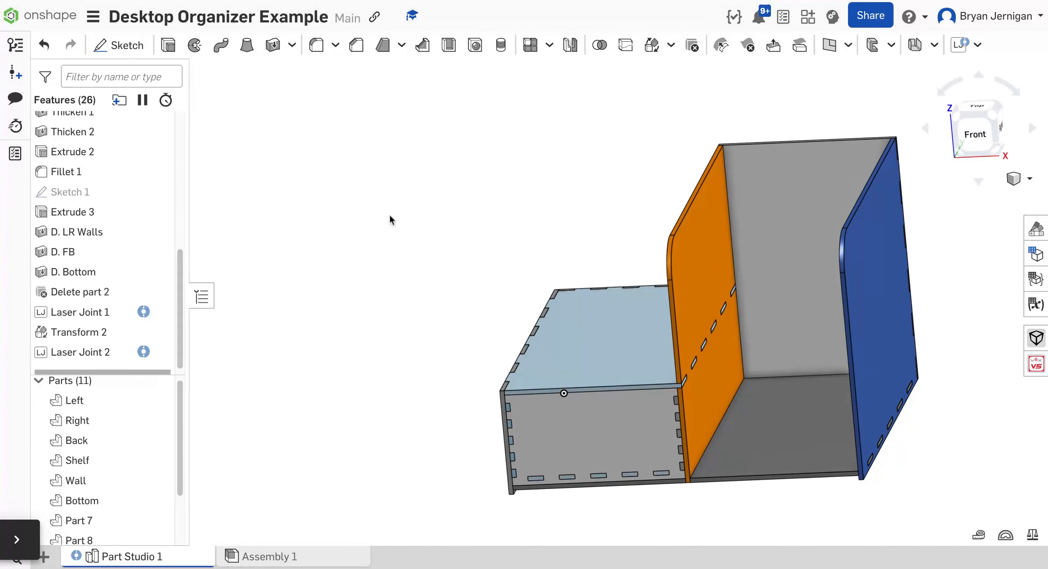
mouse_move(672, 235)
right_mouse_down()
mouse_move(707, 252)
mouse_move(688, 224)
mouse_move(671, 223)
right_mouse_up()
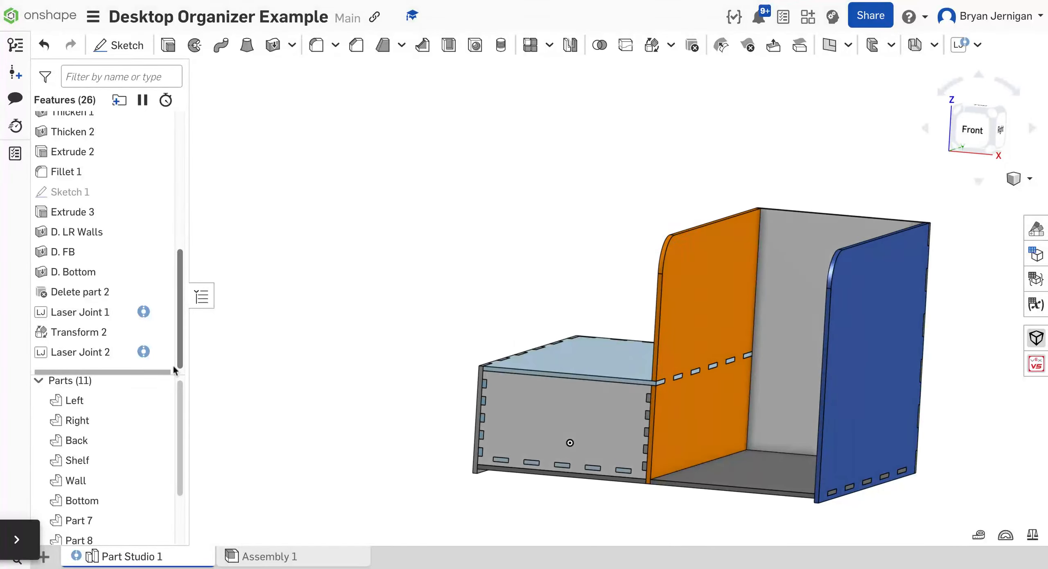